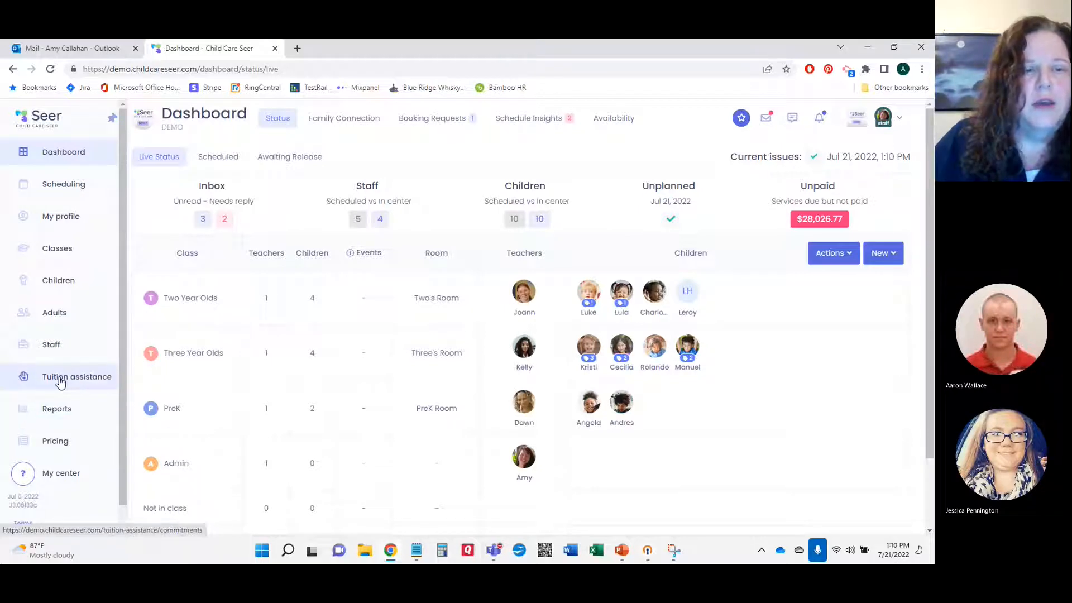
Step: Go to Tuition assistance and show its empty Providers list
click(82, 383)
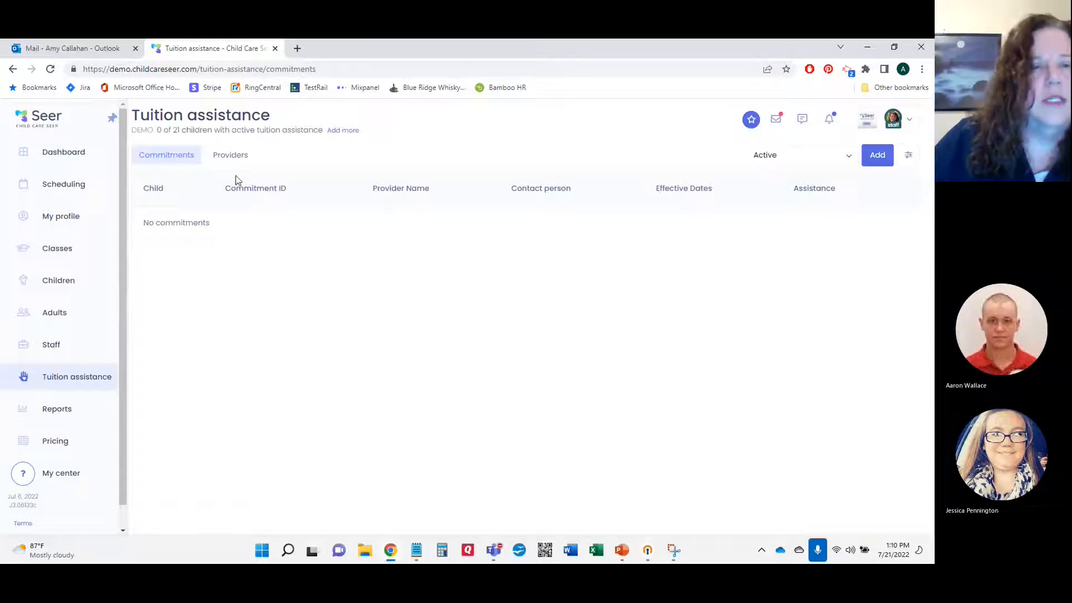
click(236, 159)
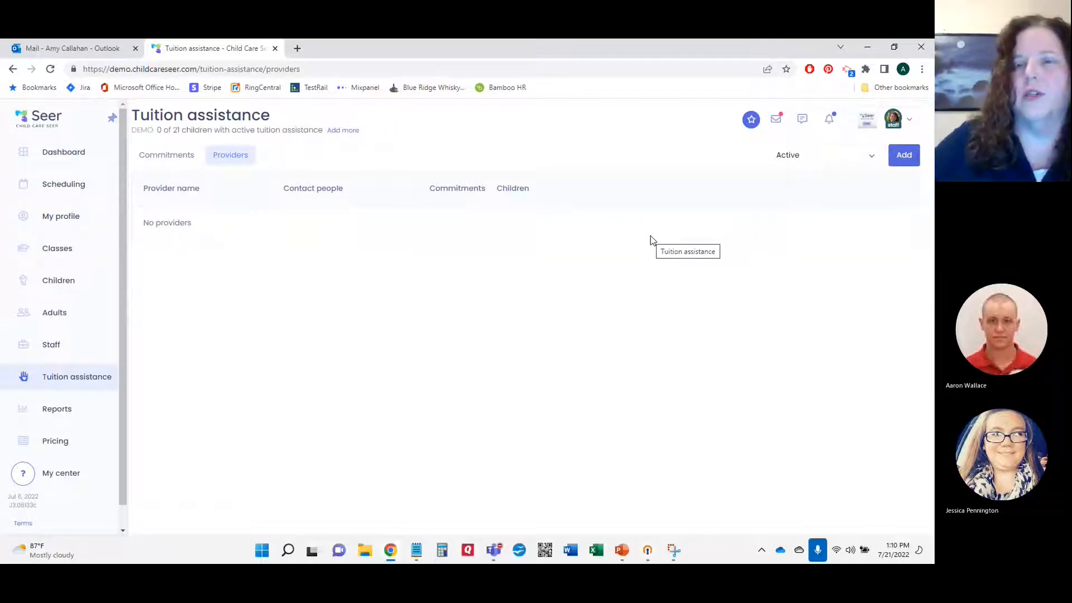
Step: Add a provider named Virginia DSS with its street address, city, state Virginia and zip code
click(903, 157)
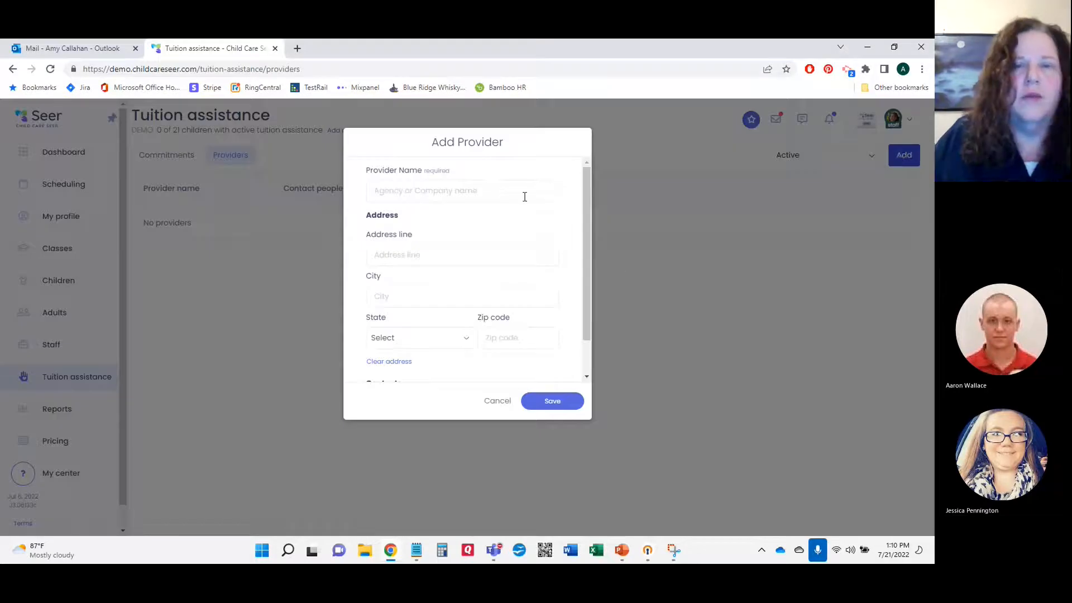
click(484, 194)
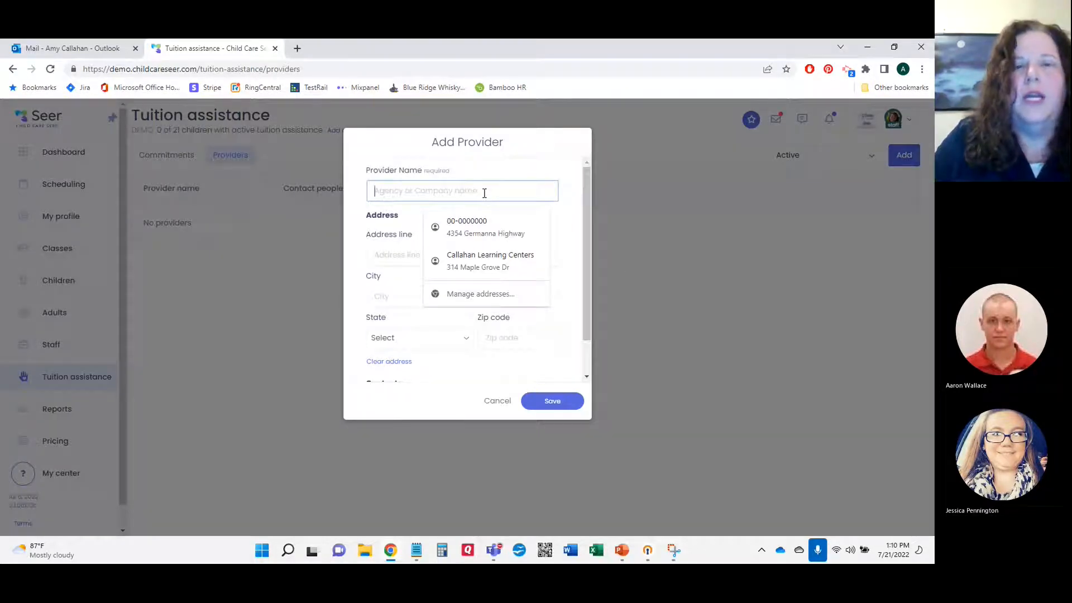
text(Vi)
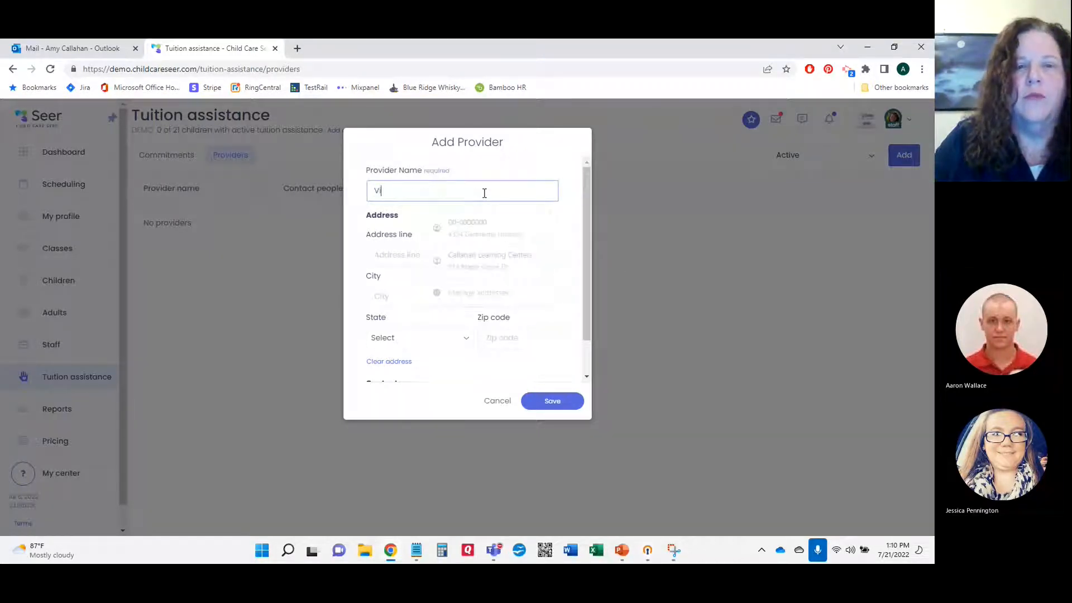
text(rginia DSS)
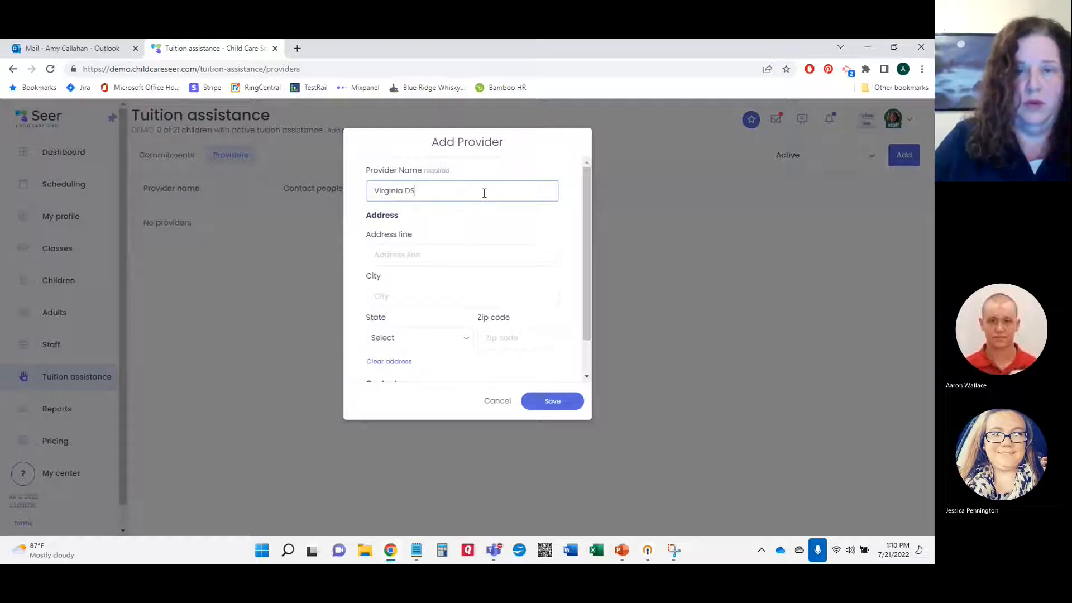
click(454, 257)
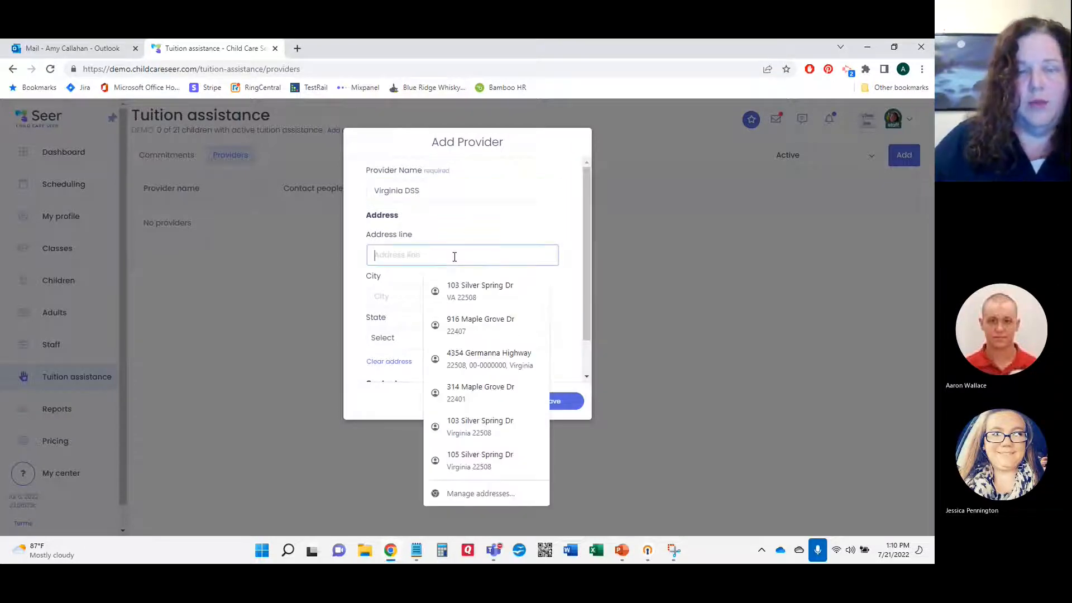
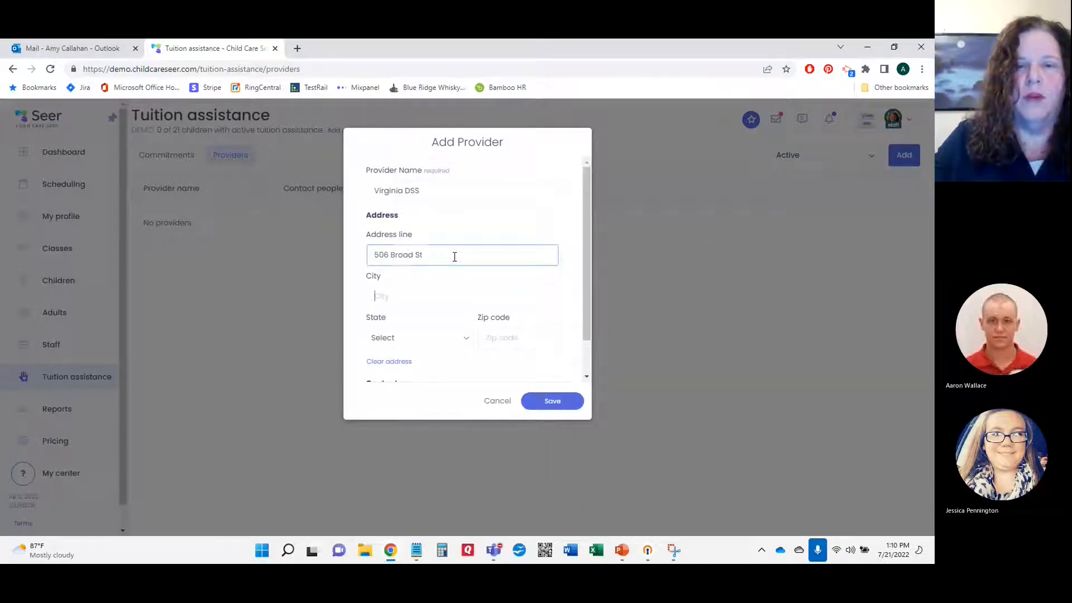
key(Tab)
text(Richmond)
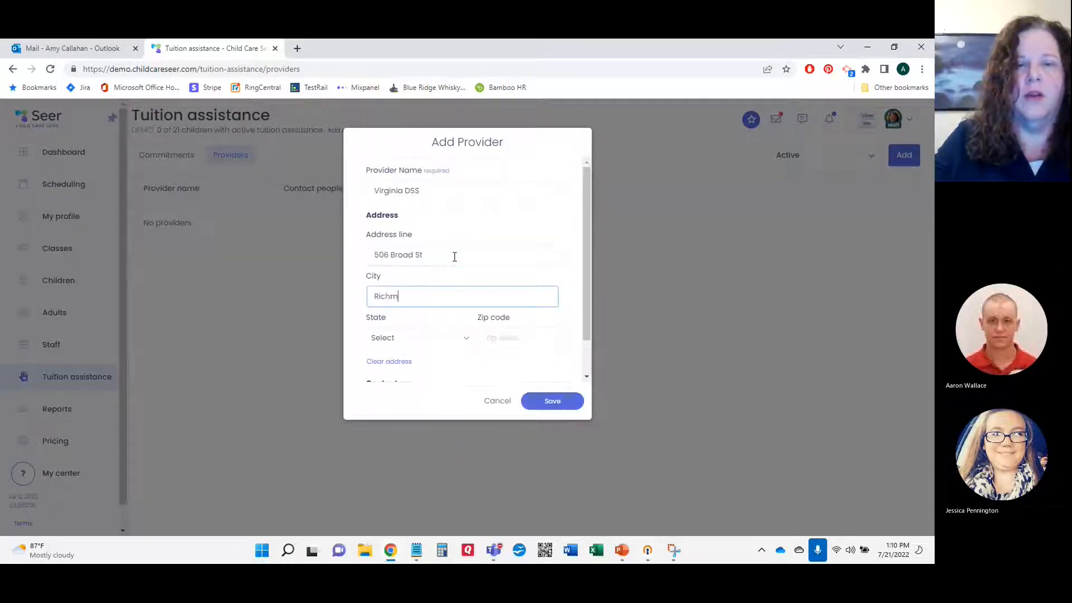
key(Tab)
text(vi)
key(Tab)
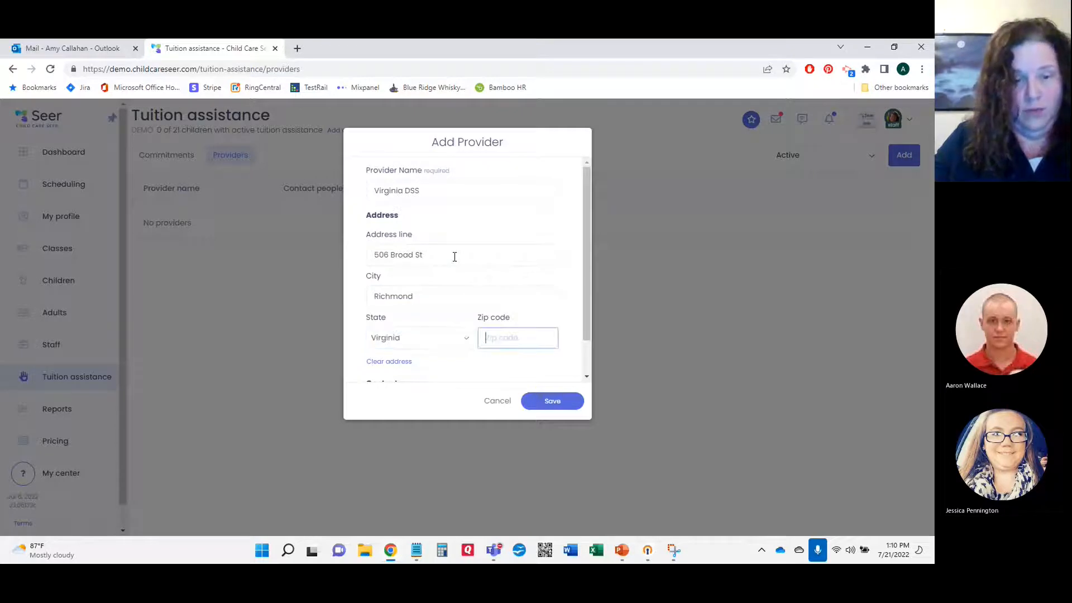
text(2398)
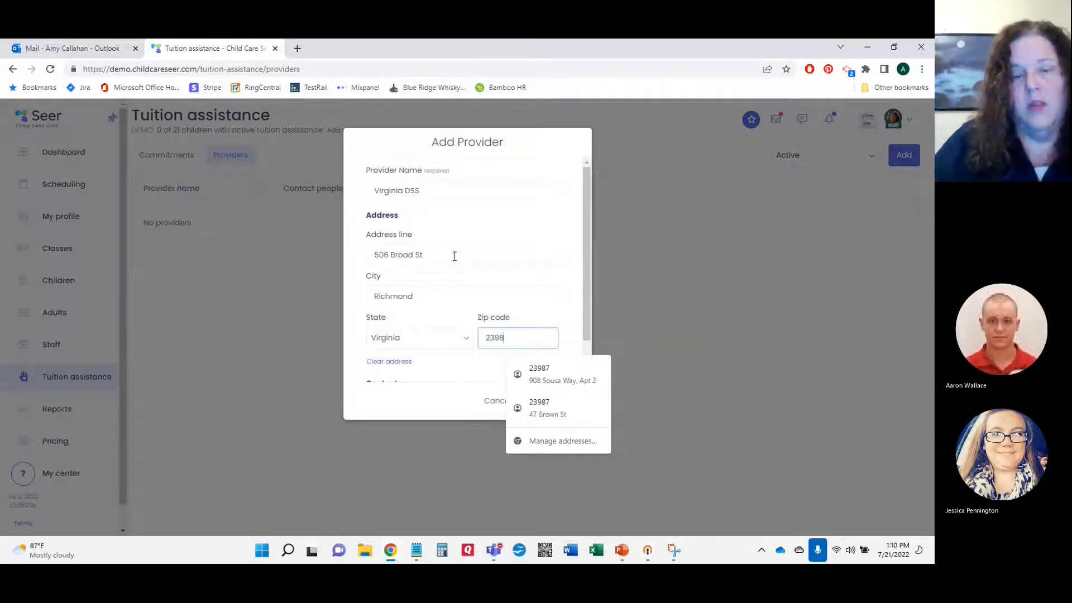
text(4)
scroll(467, 334, down, 1)
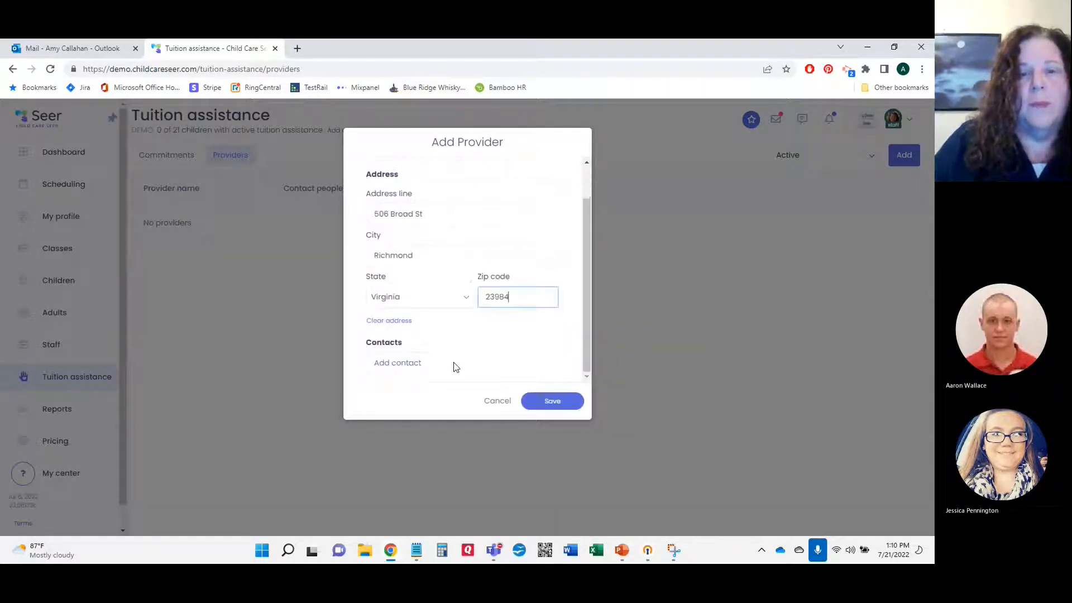
Step: Add a contact to the provider and enter the contact's full name
click(401, 366)
scroll(413, 349, down, 3)
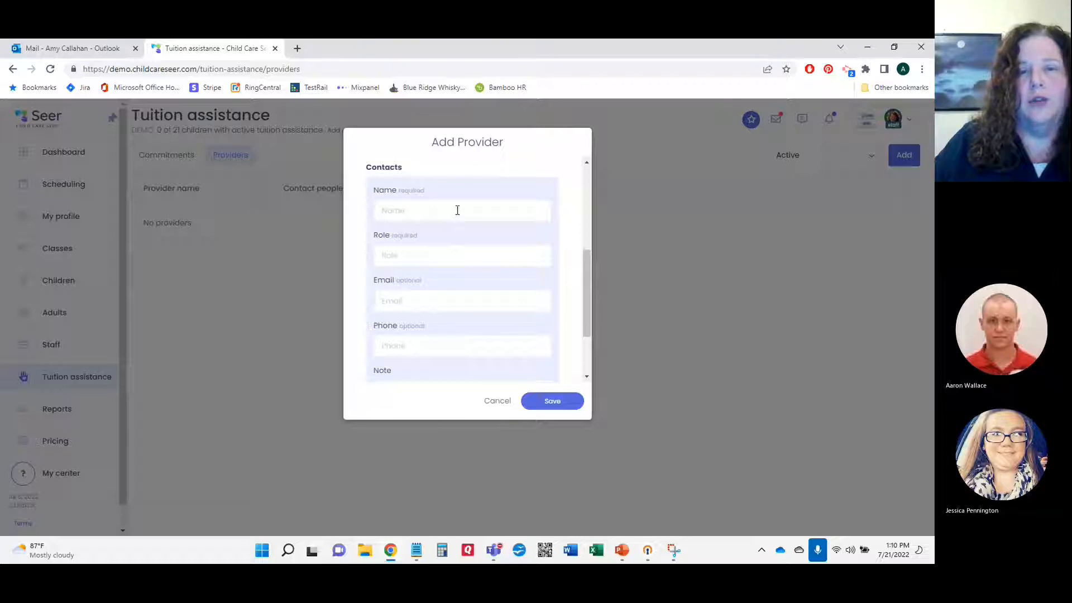
scroll(455, 234, down, 2)
scroll(455, 232, up, 2)
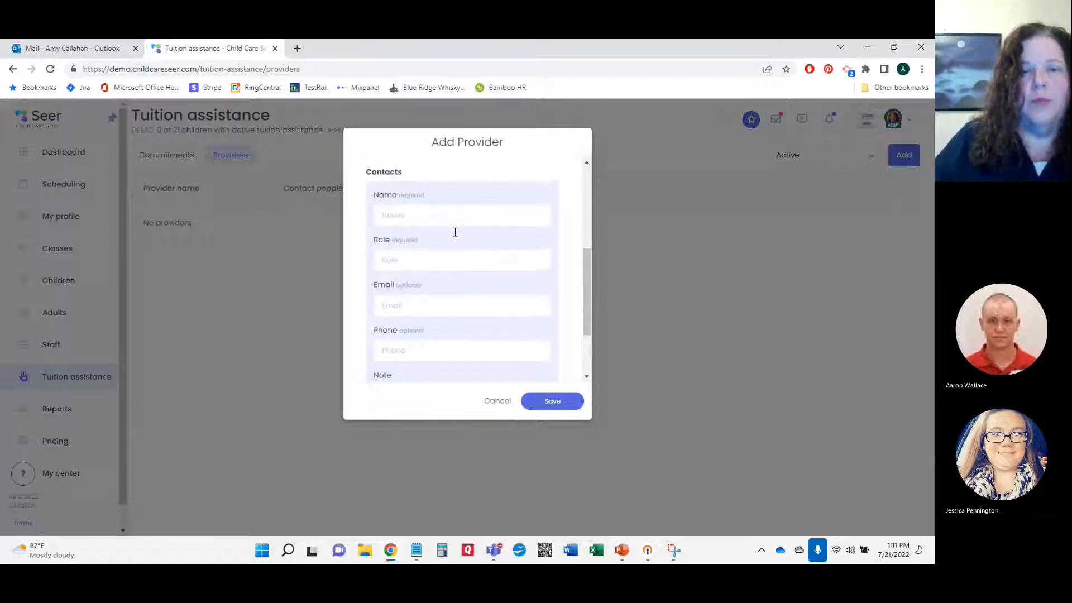
scroll(455, 232, up, 1)
click(454, 234)
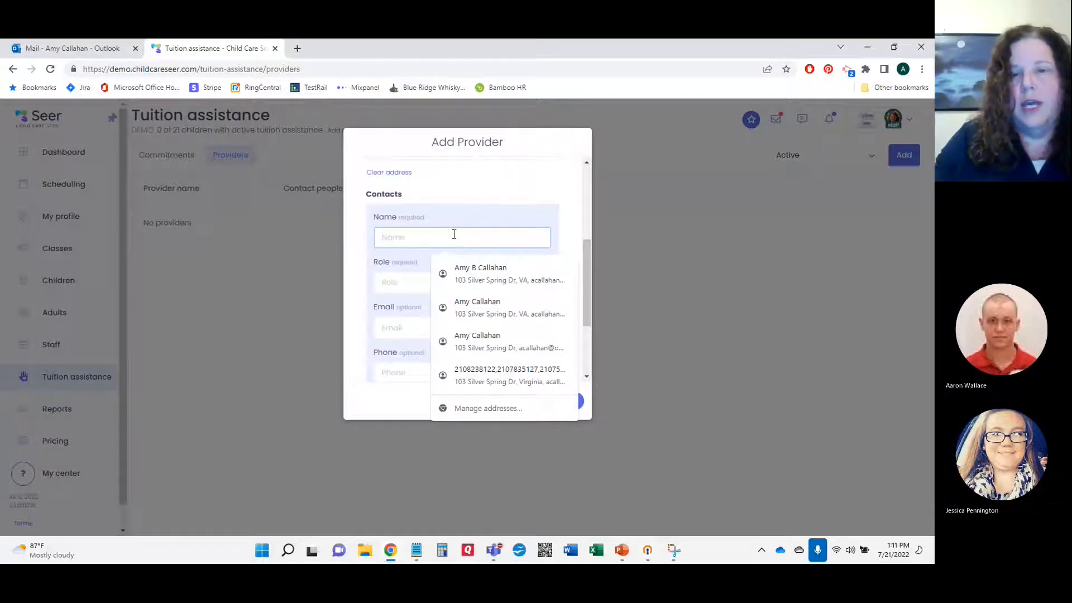
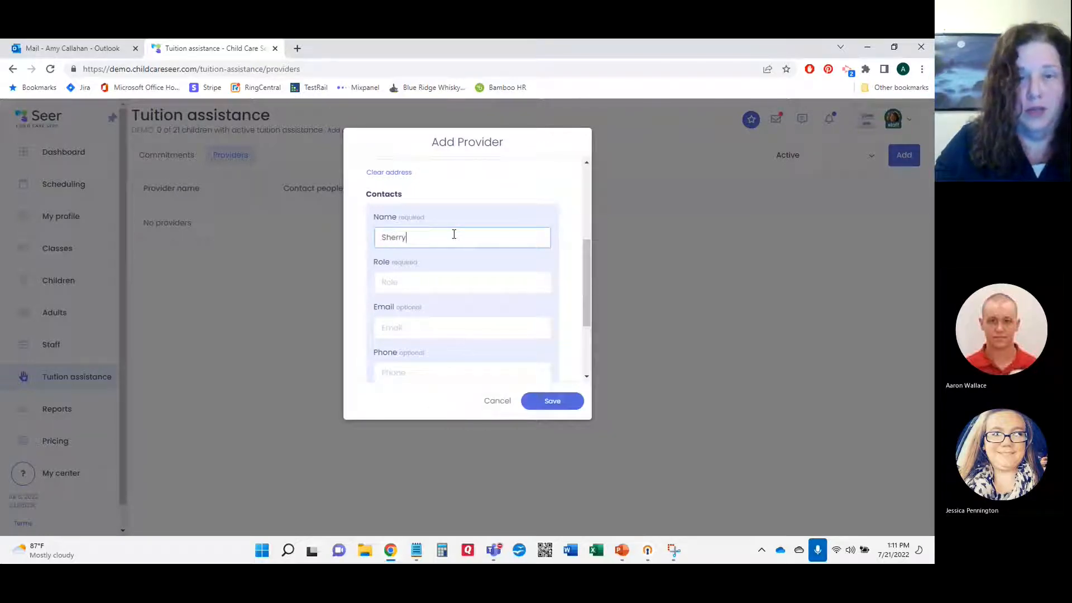
key(Tab)
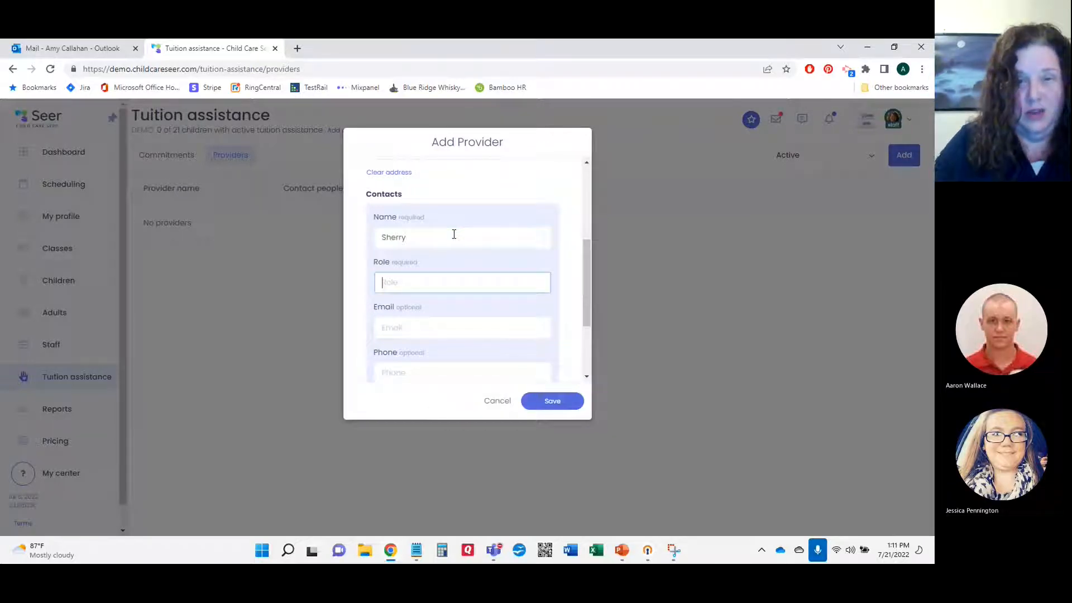
click(454, 235)
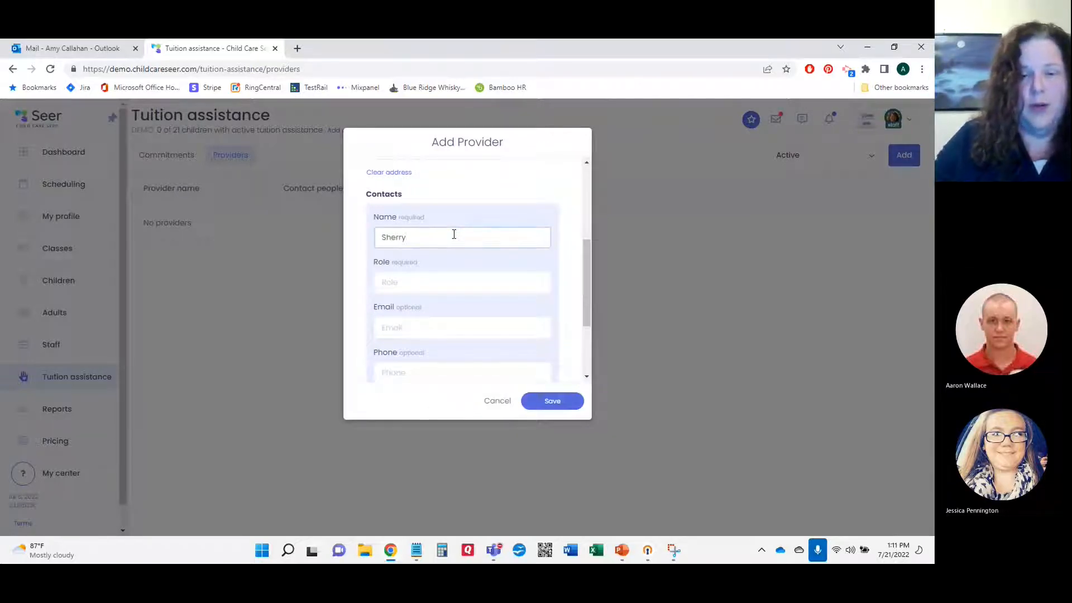
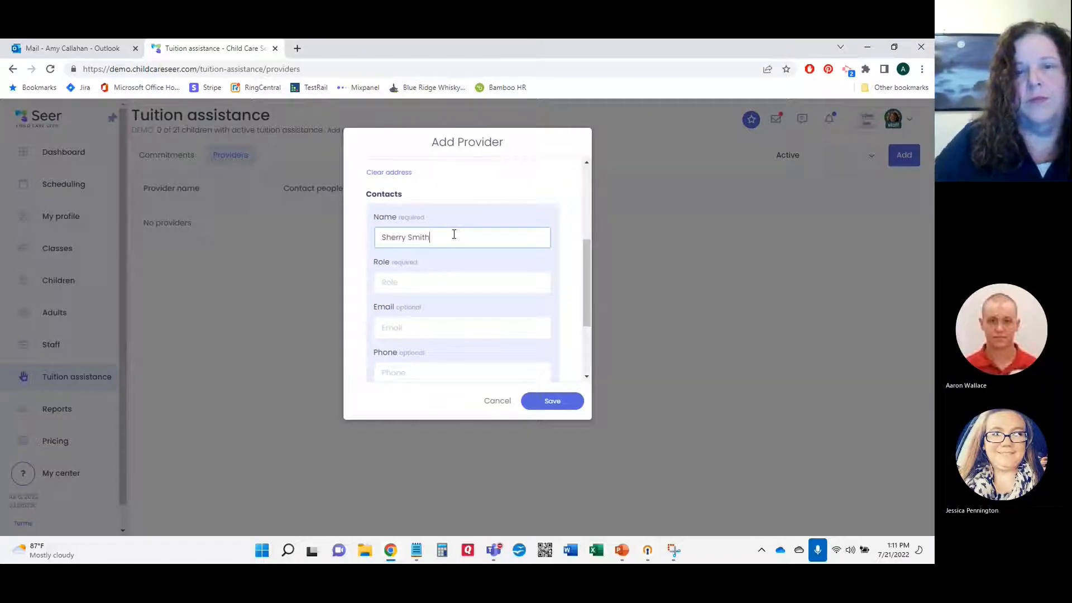
Step: Give the contact the District Representative role, a phone number and the note 'Open 9-5'
click(484, 285)
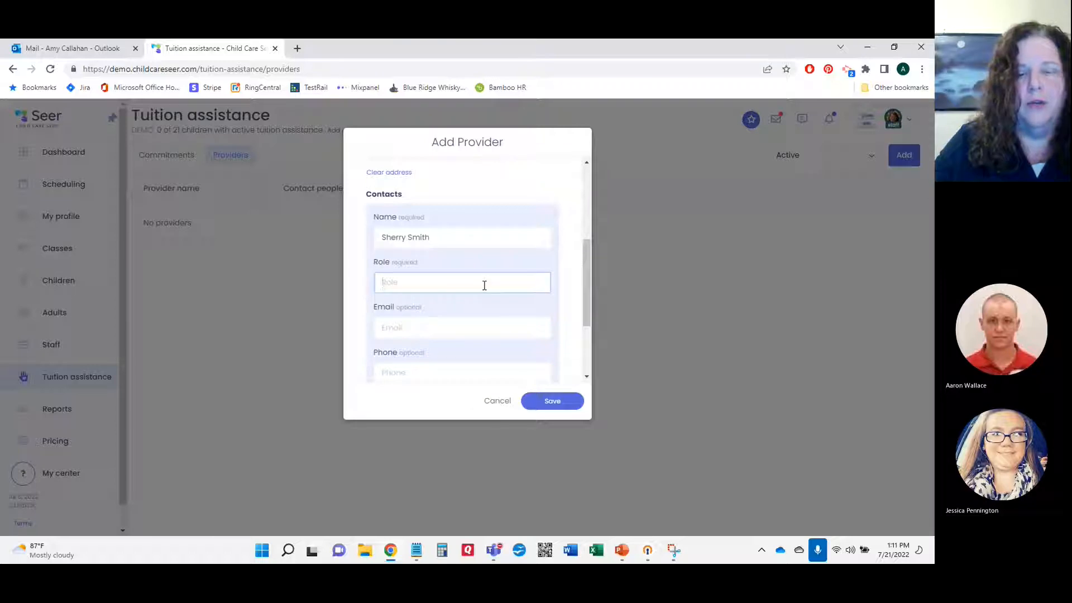
text(Distric)
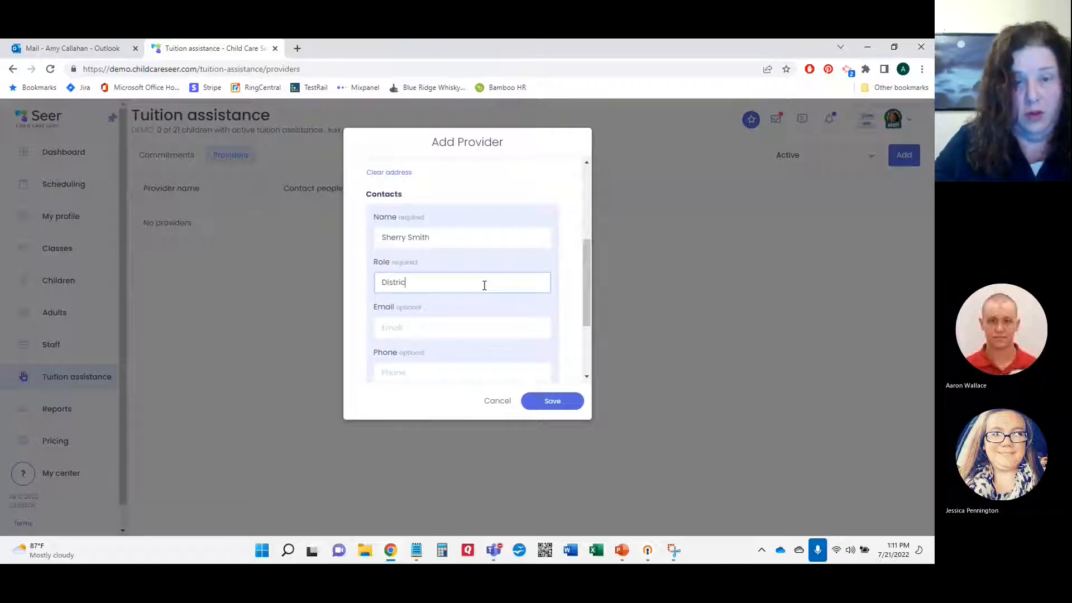
text(t Representative)
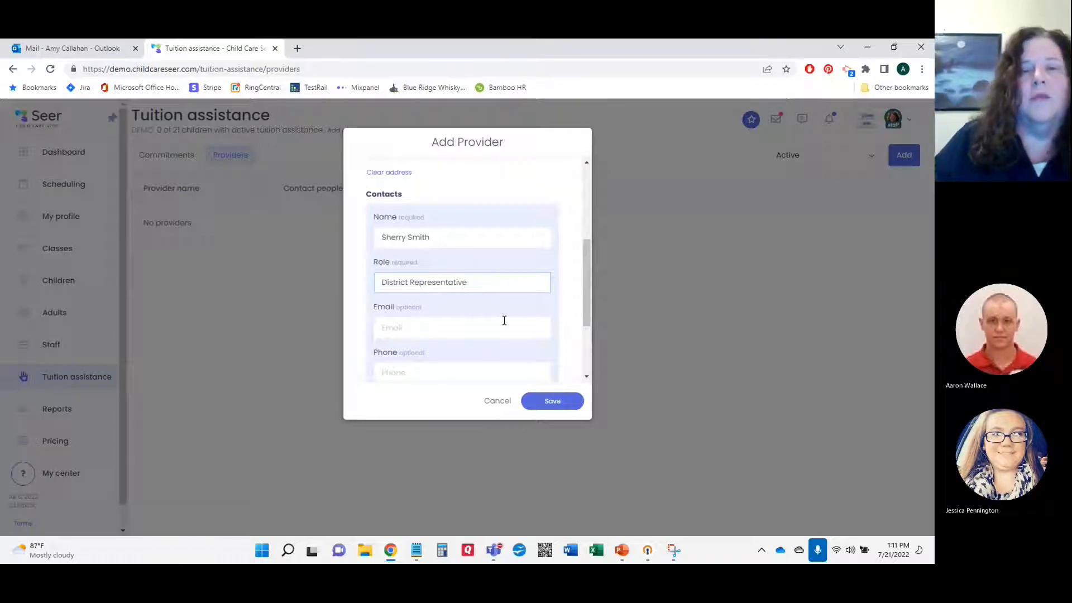
scroll(503, 319, down, 1)
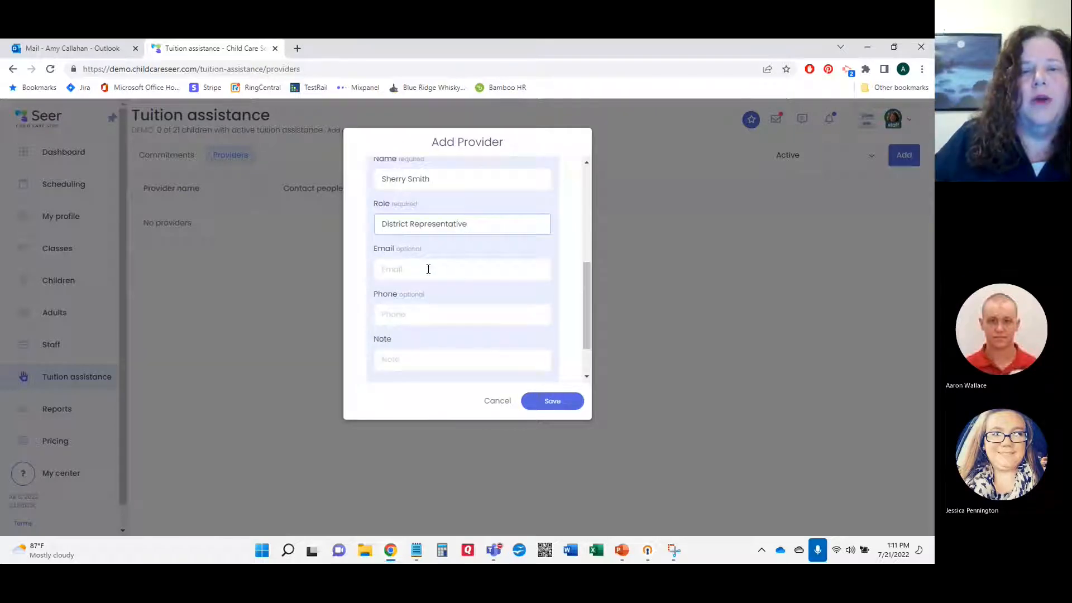
click(446, 317)
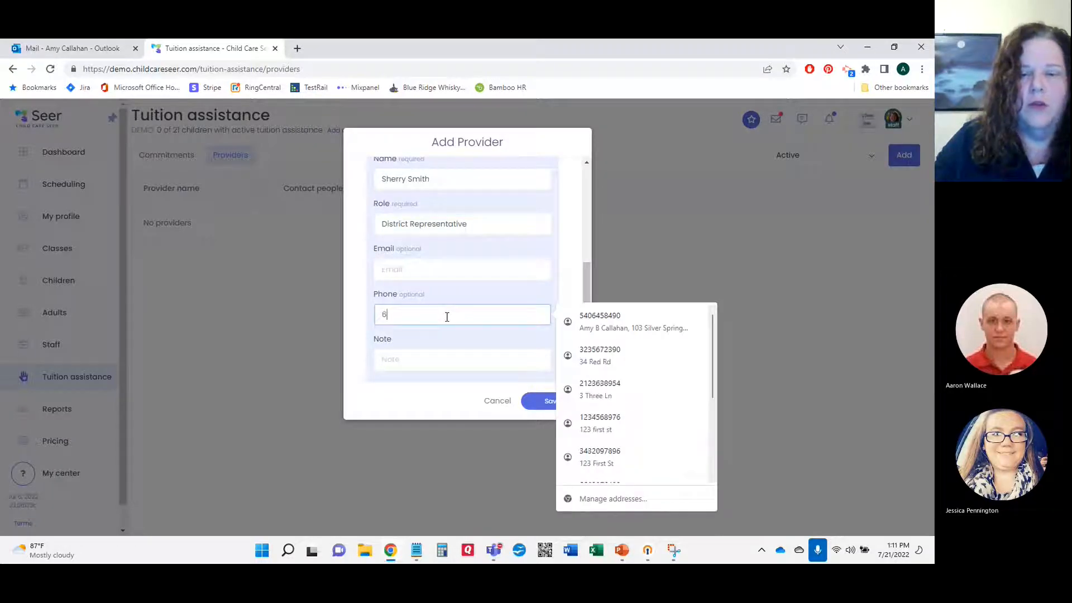
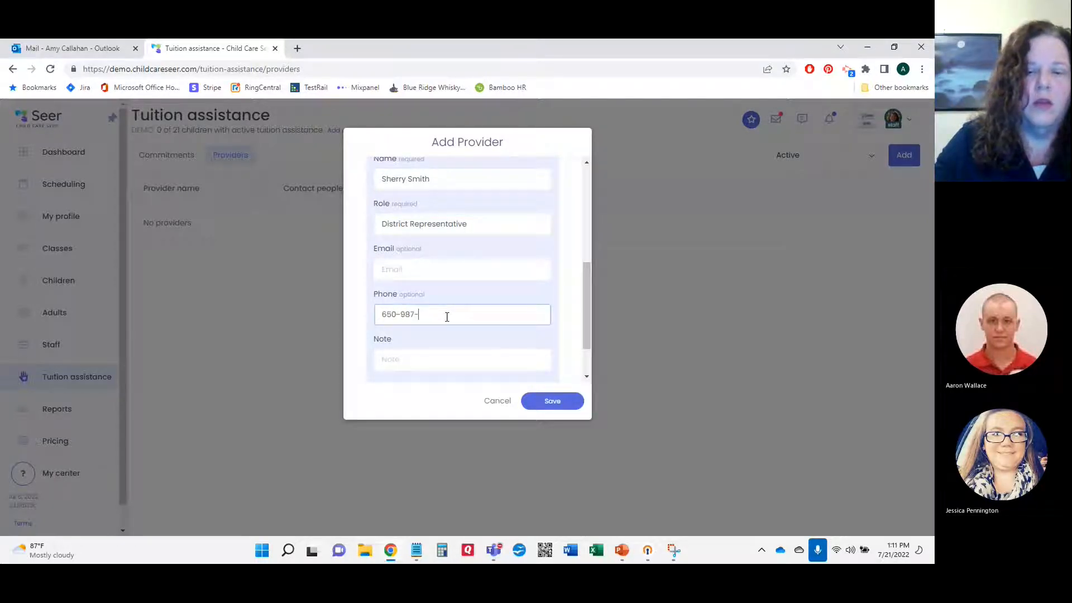
scroll(512, 283, down, 1)
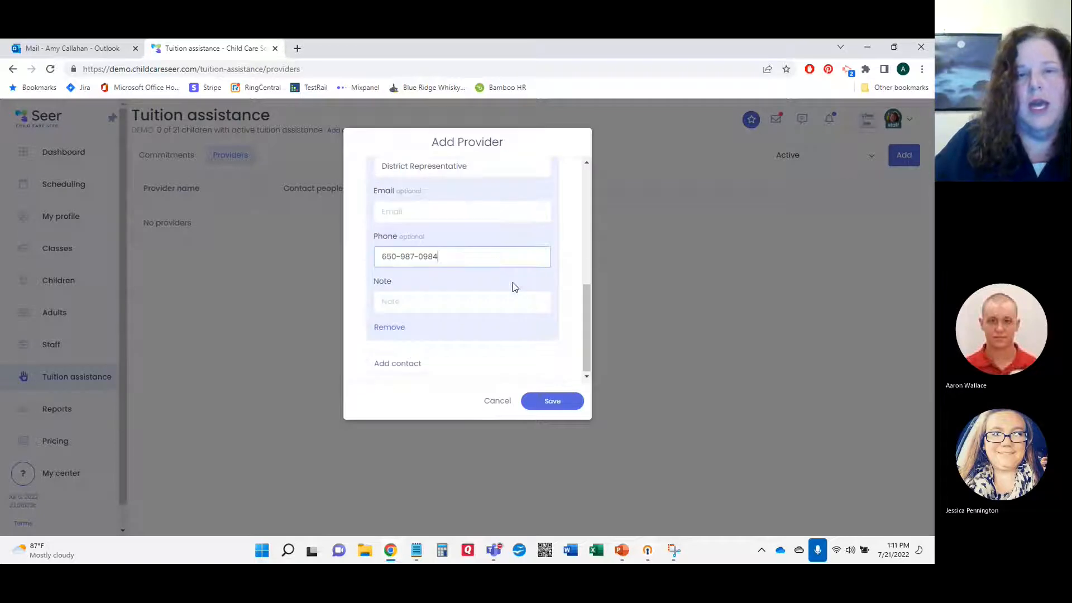
click(409, 304)
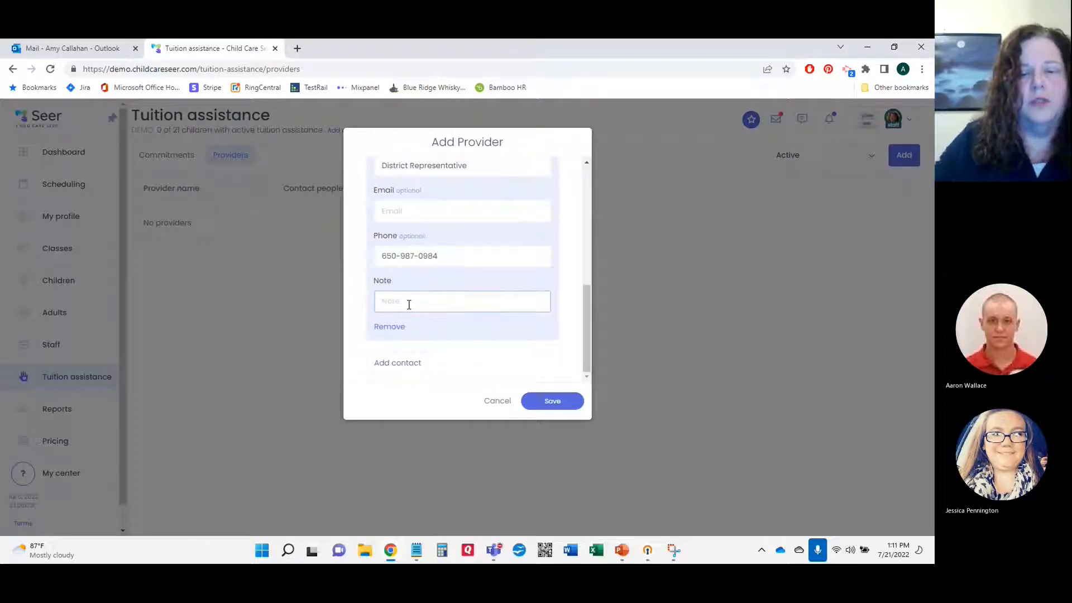
text(Open)
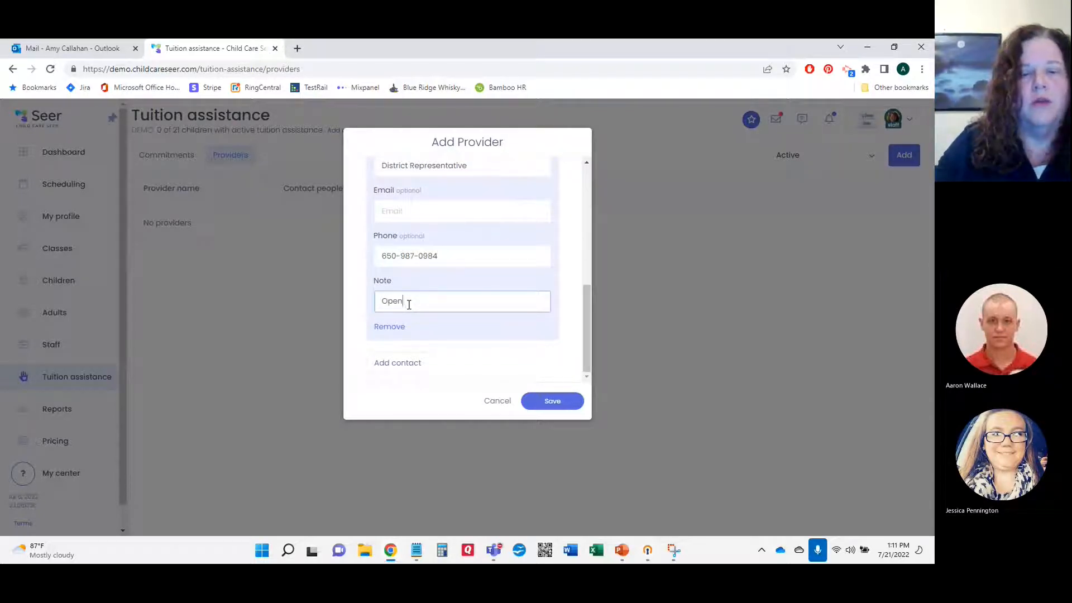
text( 9-5)
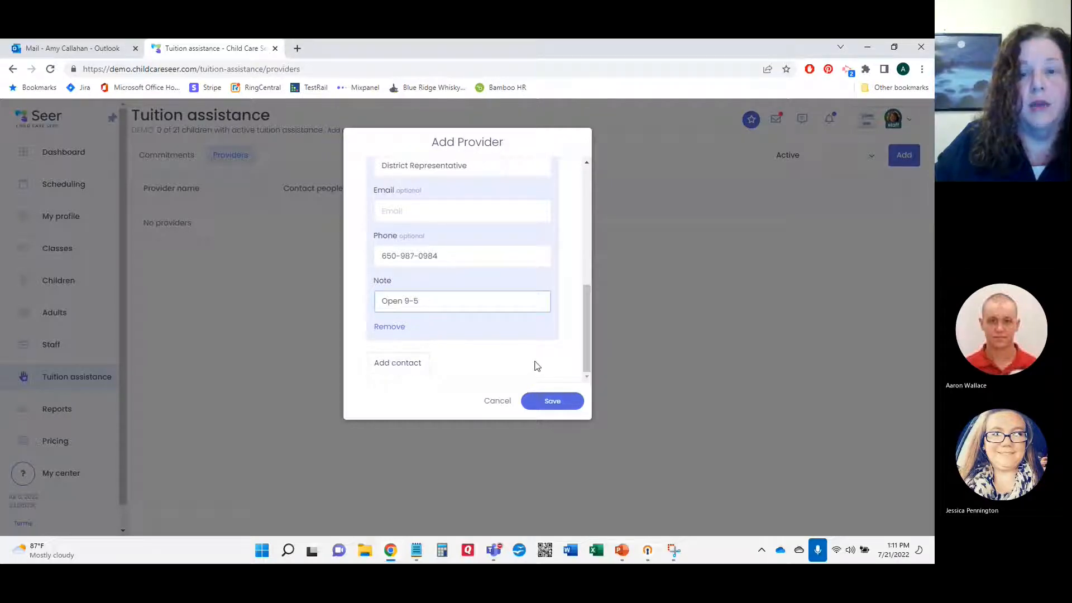
Step: Save the Virginia DSS provider and decline the browser's offer to store the address
click(551, 399)
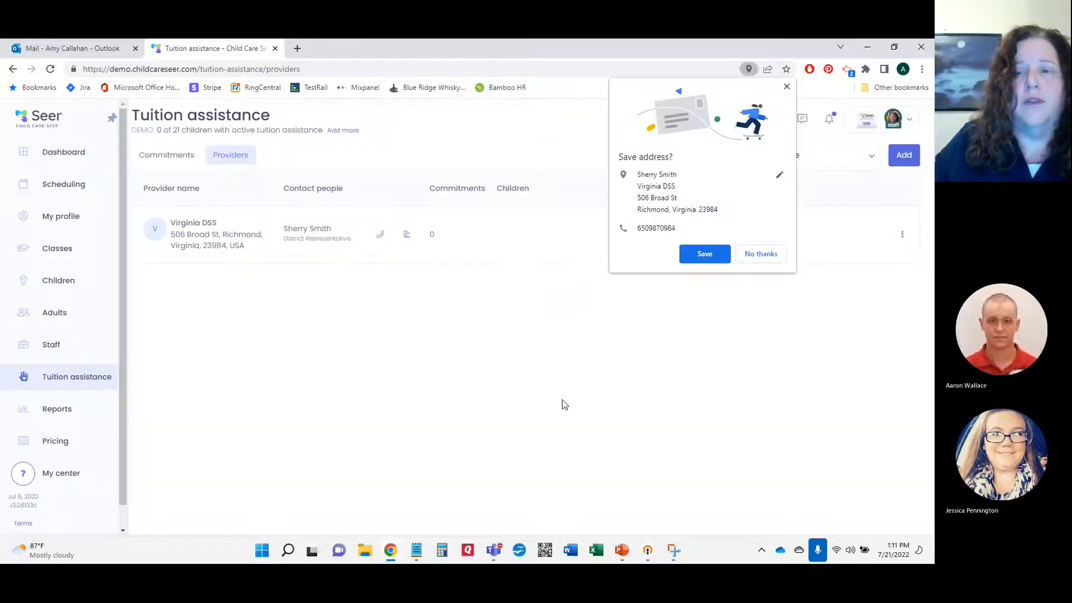
click(768, 253)
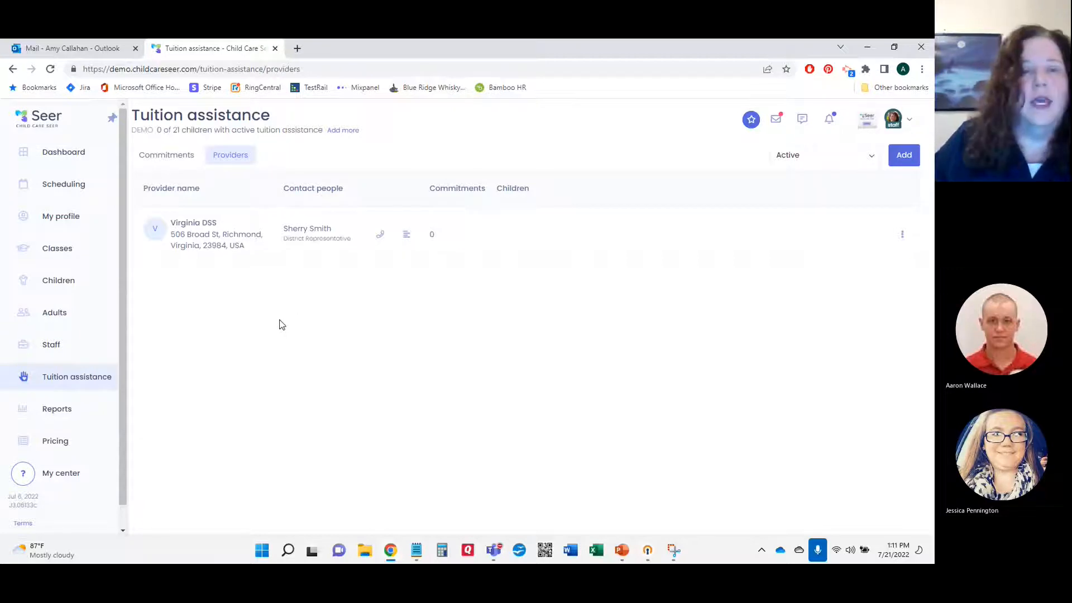
Step: Start a new tuition commitment for the child with Virginia DSS as provider
click(178, 158)
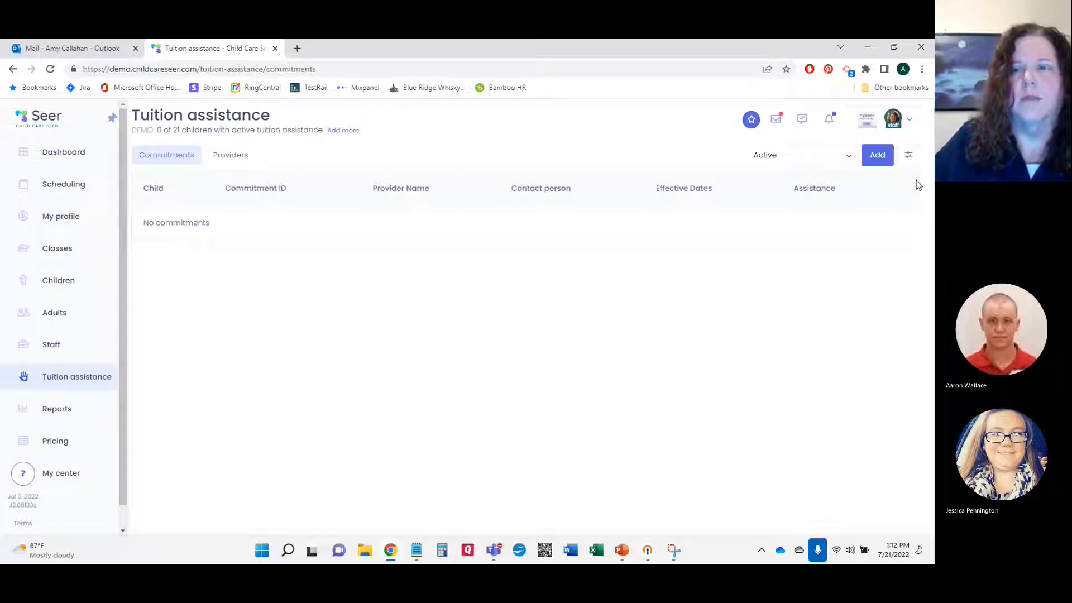
click(876, 159)
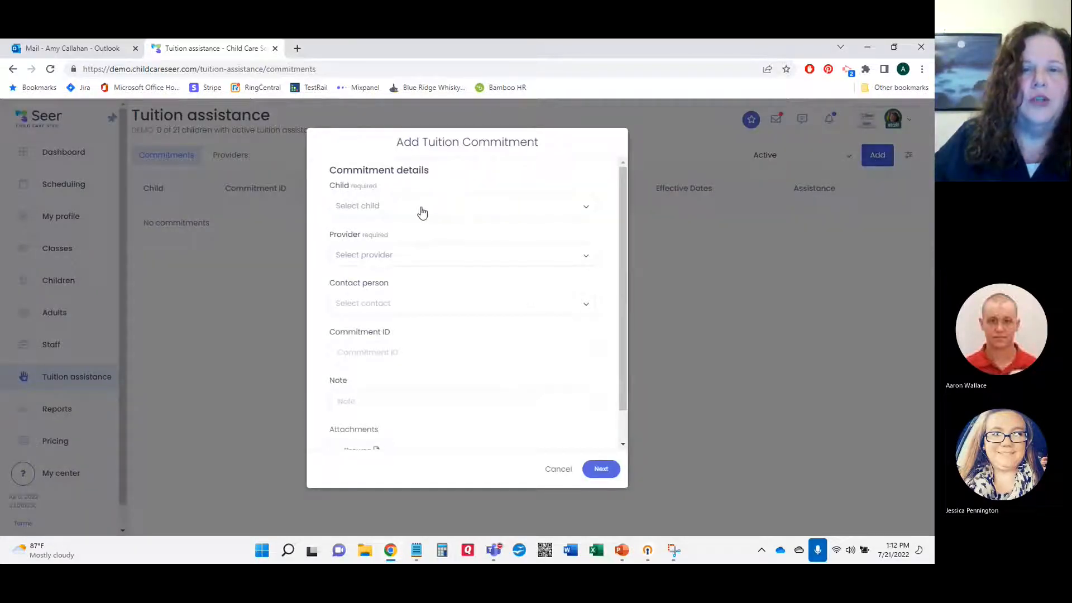
click(422, 211)
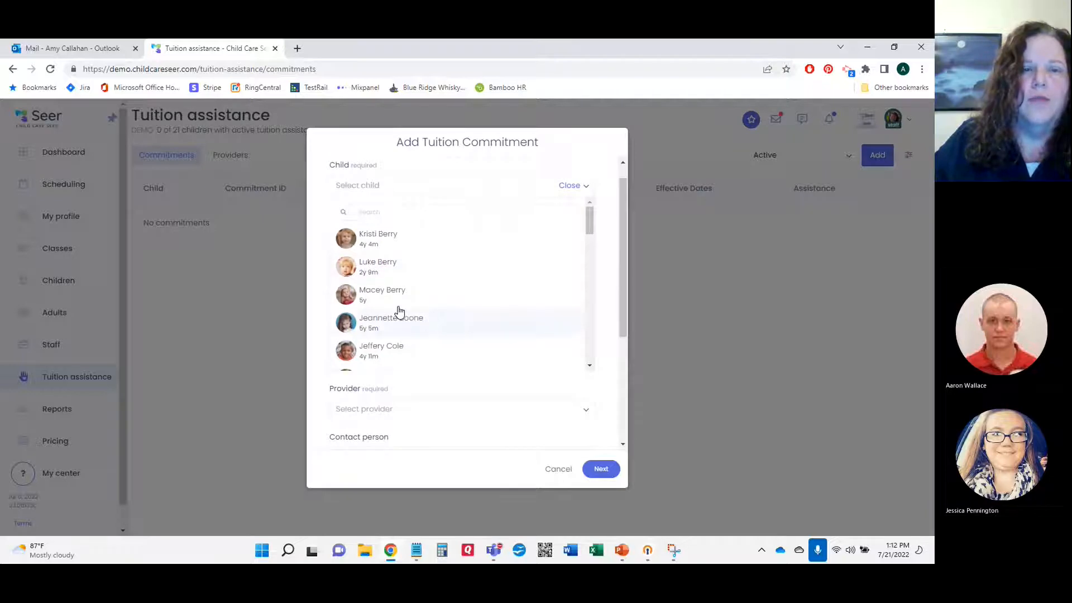
click(400, 248)
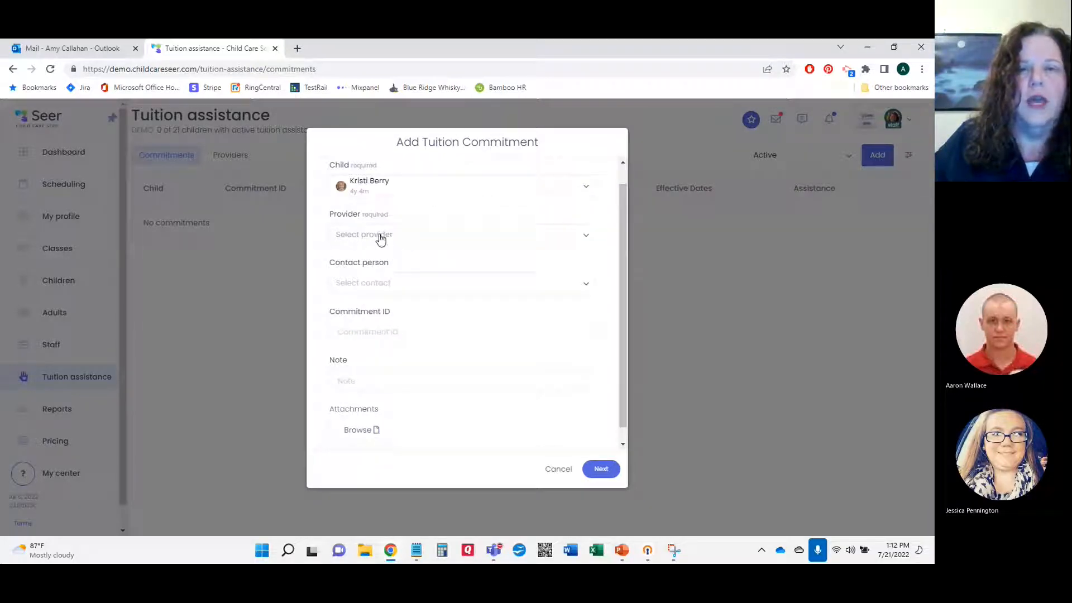
click(379, 238)
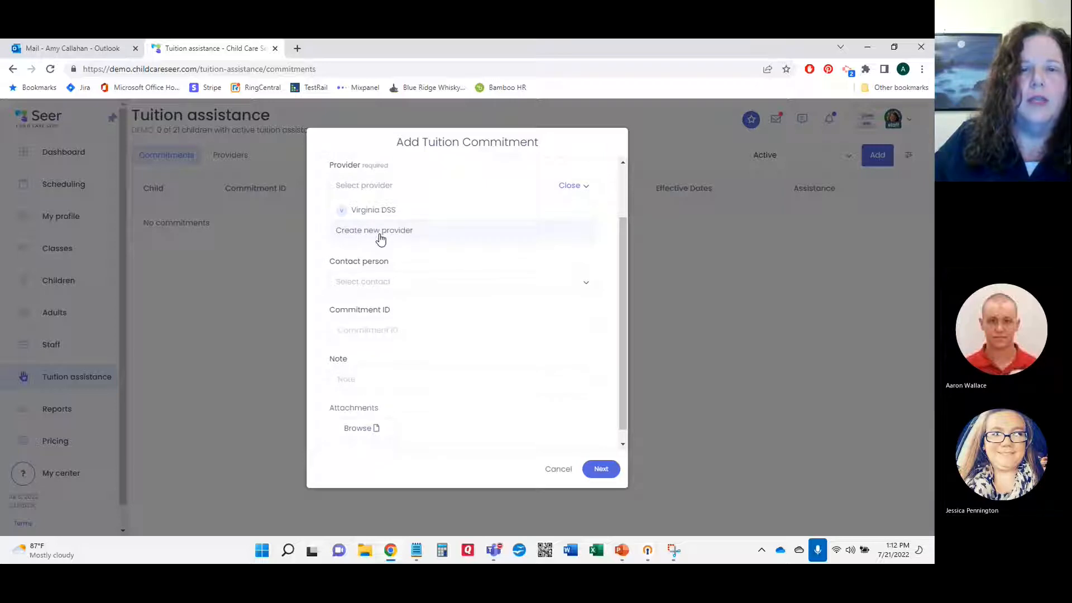
click(397, 211)
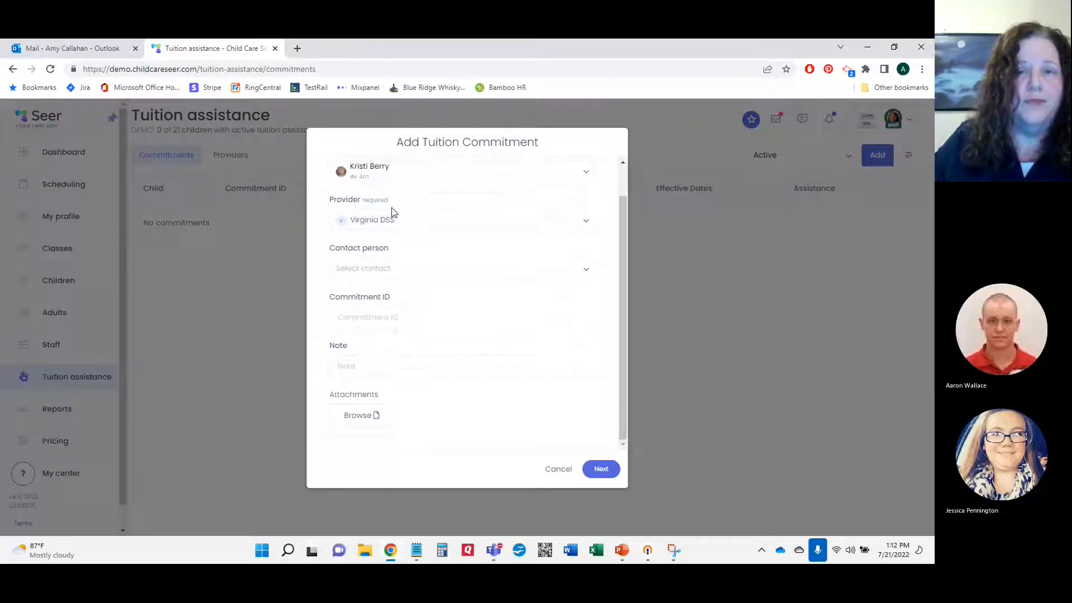
Step: Select the district representative contact, enter the commitment ID, and continue to the terms step
click(385, 270)
scroll(386, 270, down, 1)
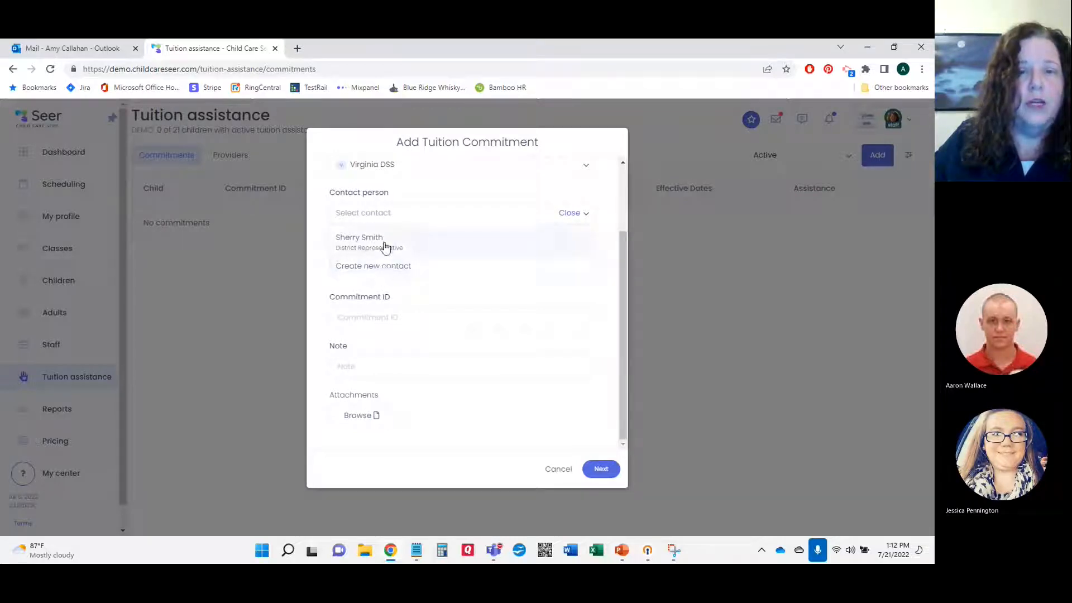
click(383, 243)
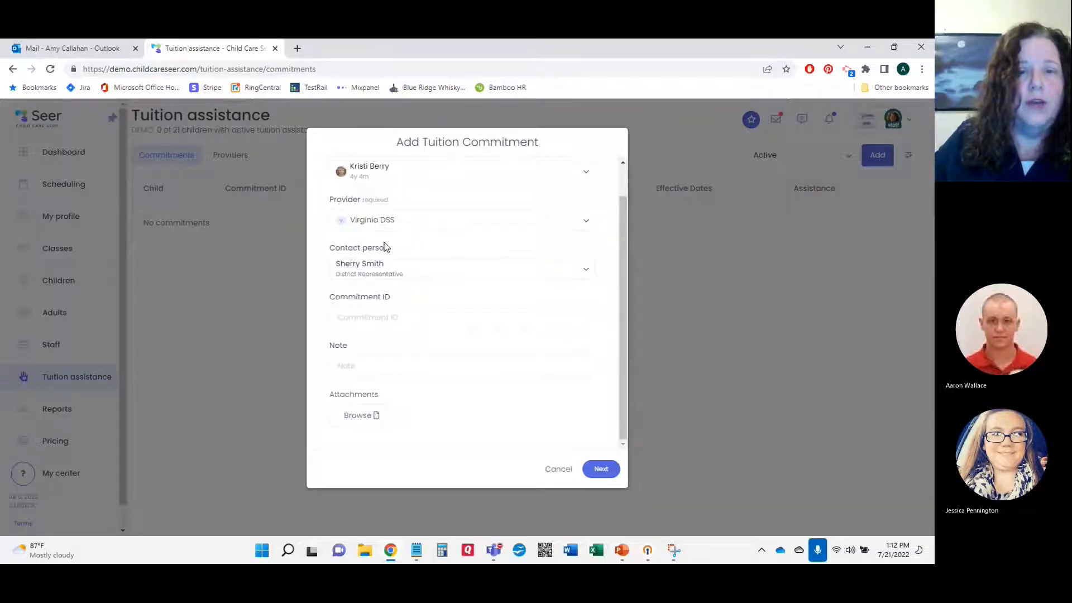
click(435, 316)
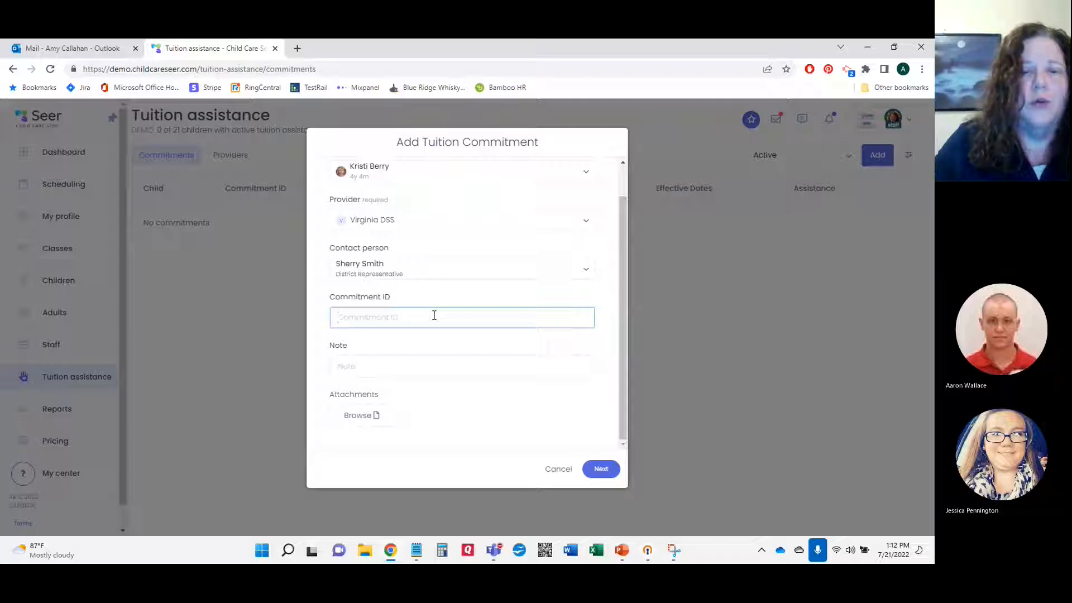
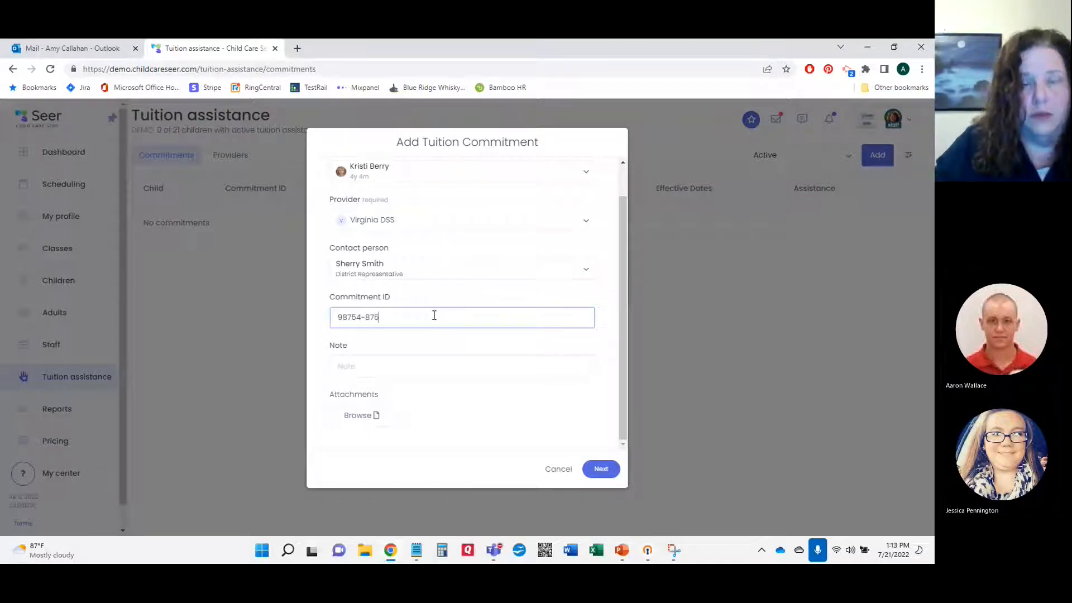
click(449, 364)
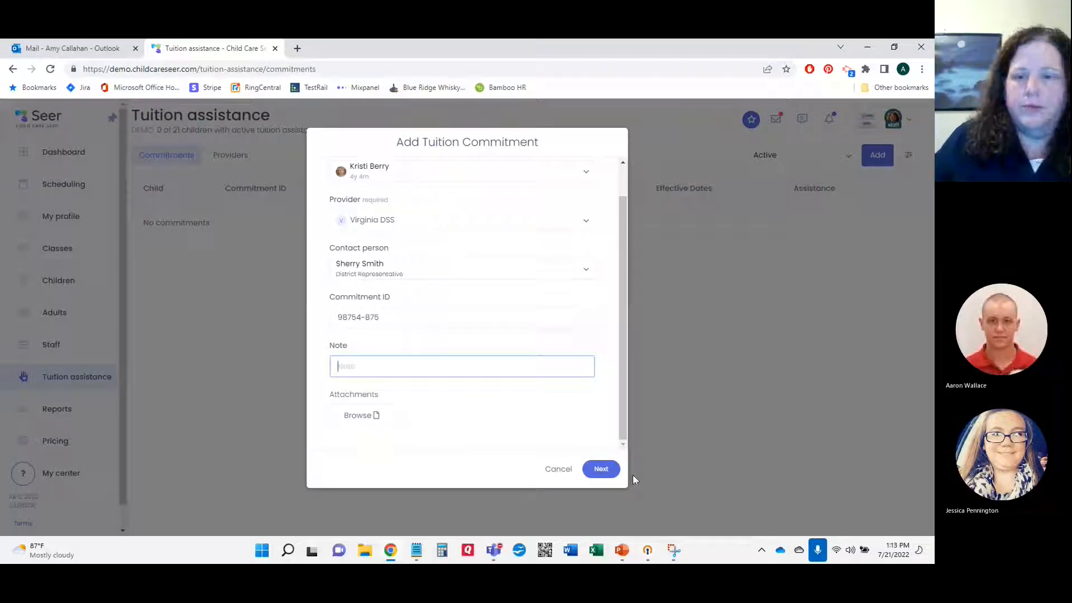
click(604, 471)
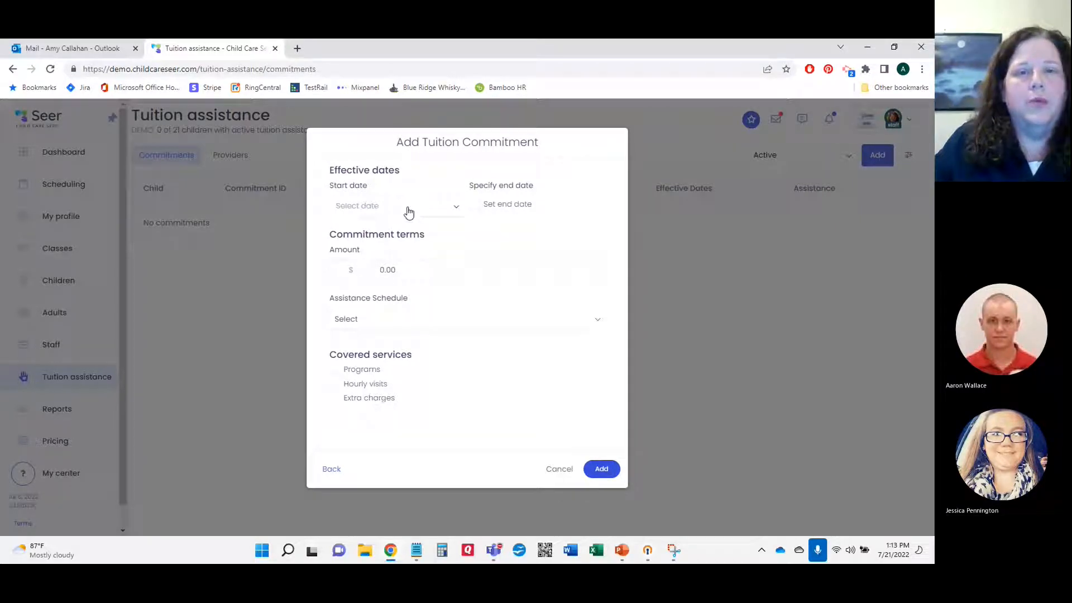
Step: Add the commitment from Jul 1, 2022 at $32.00 Daily, covering Programs, Hourly visits and Extra charges
click(373, 211)
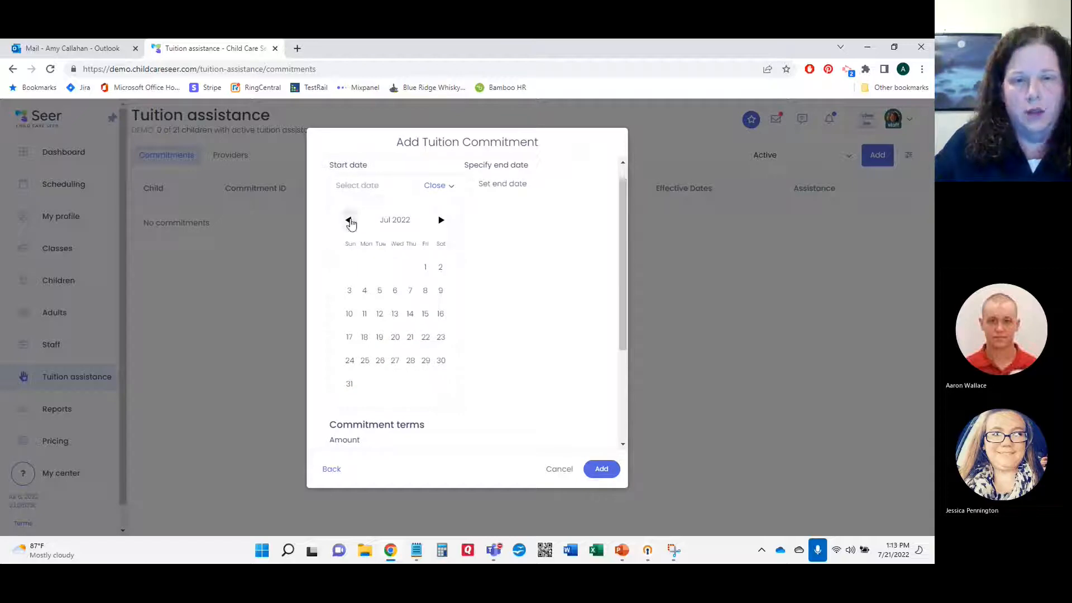
click(424, 267)
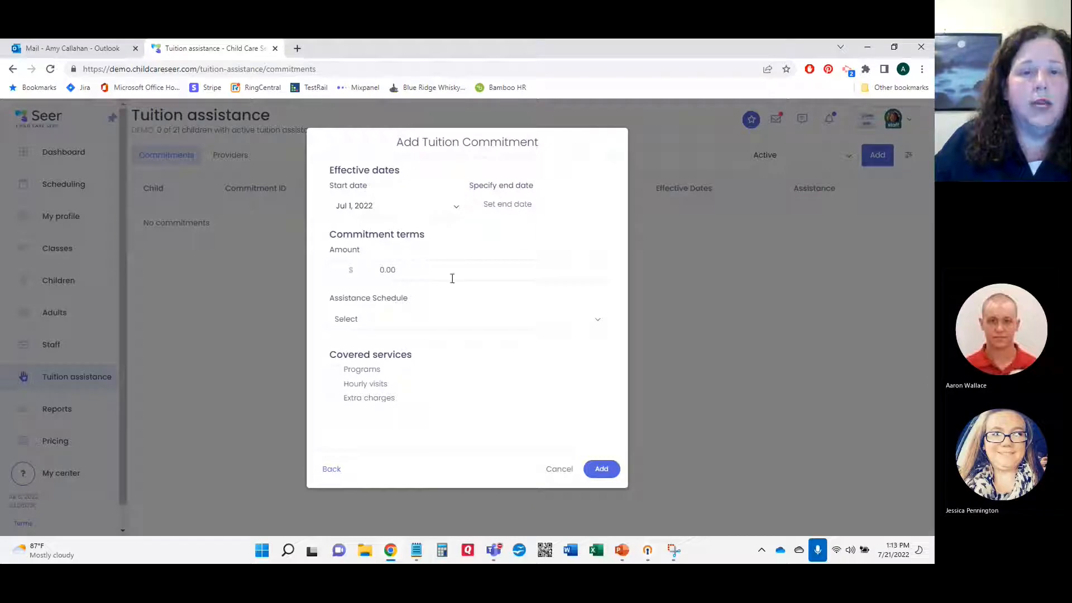
click(415, 272)
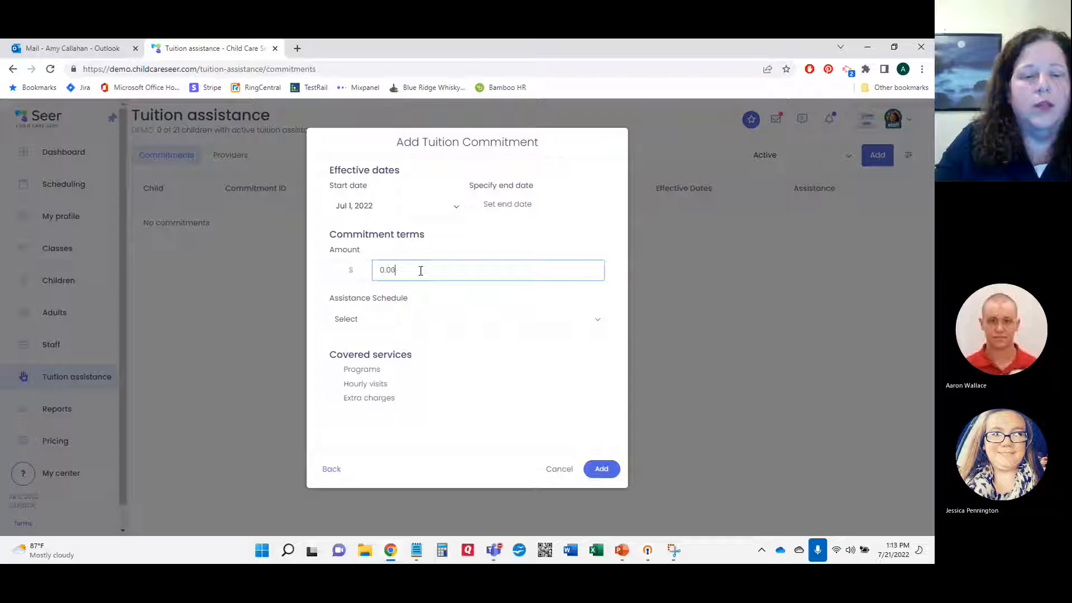
text(3200)
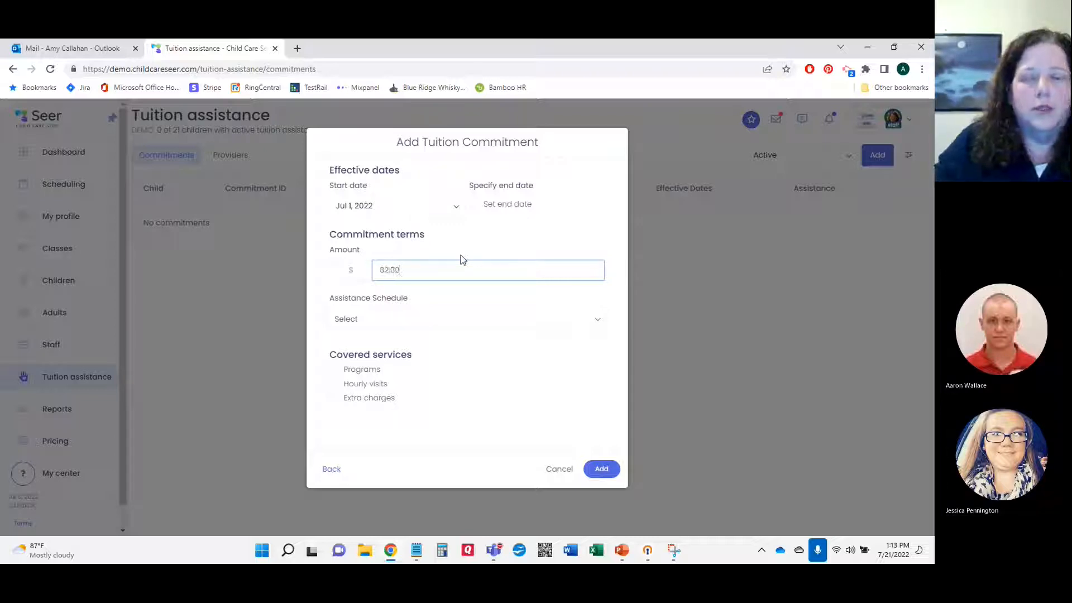
click(588, 319)
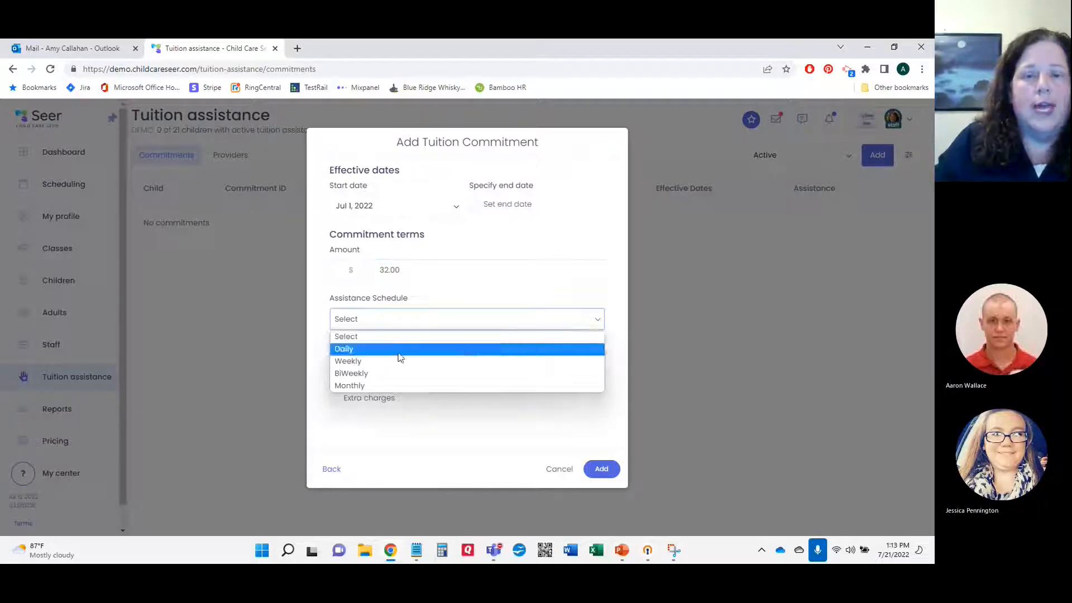
click(362, 351)
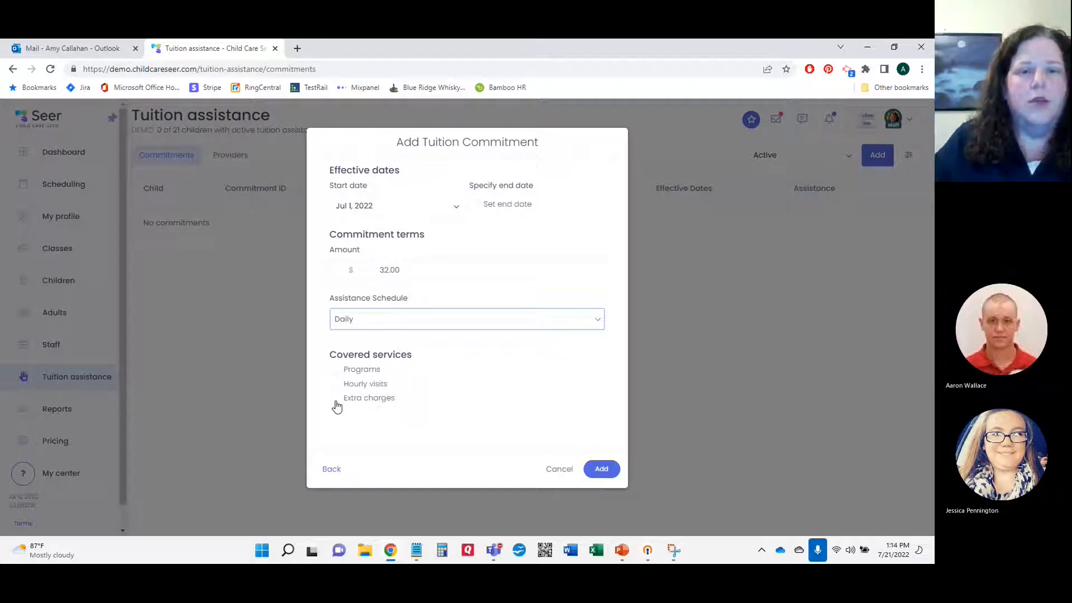
click(335, 369)
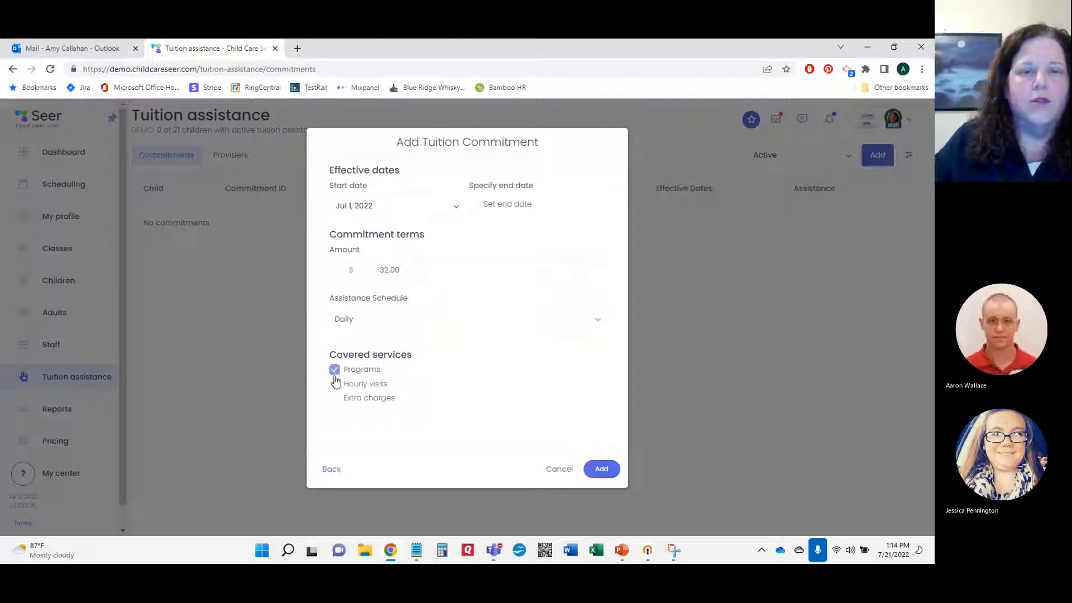
click(335, 385)
click(336, 399)
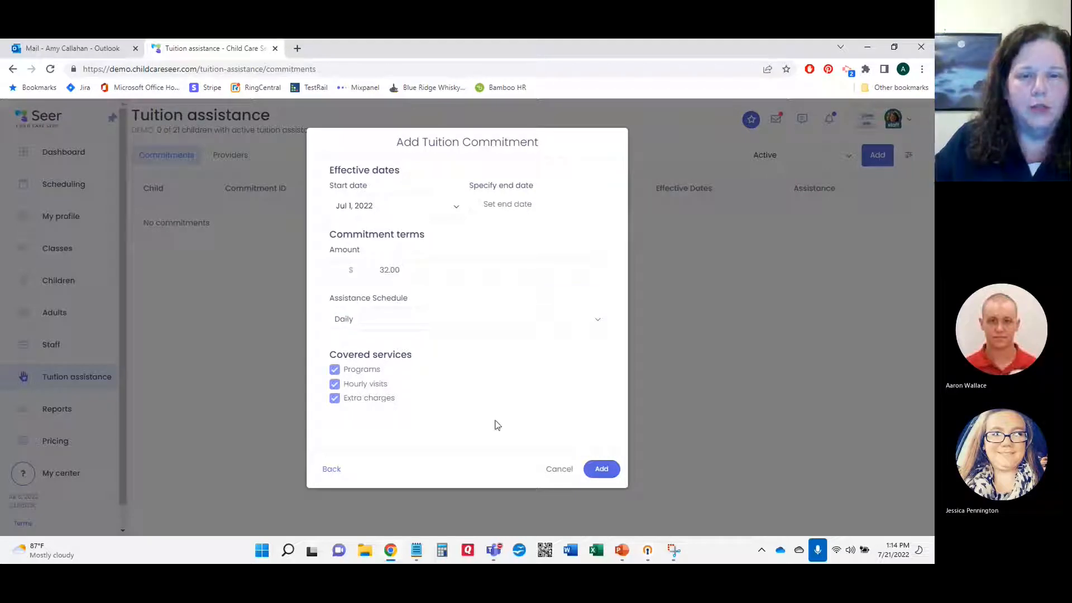
click(602, 469)
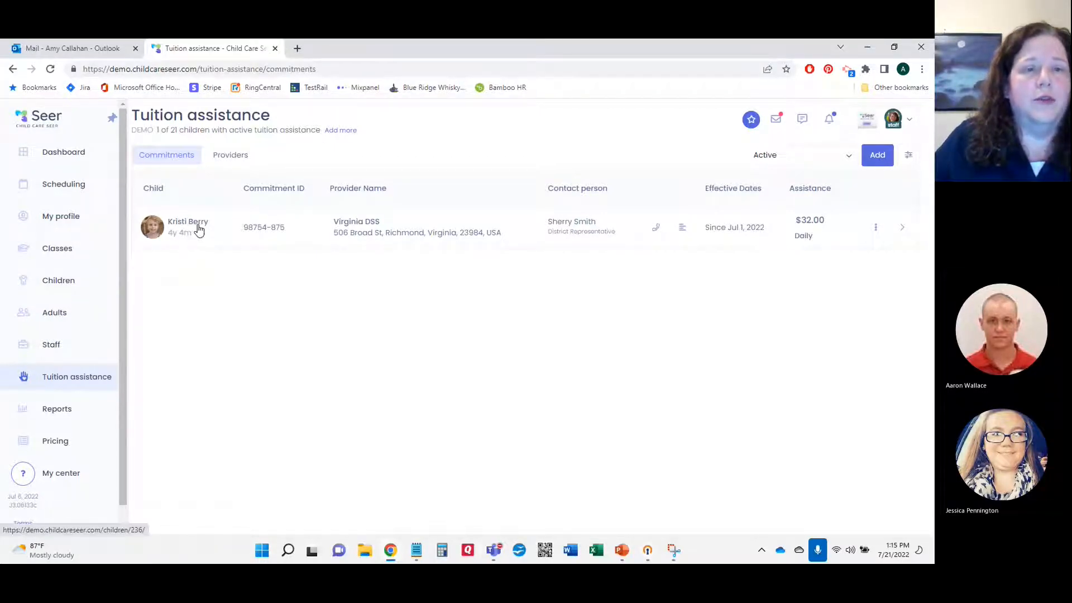
Step: From the child's profile, review the All-Day, 5 days enrollment and open its assistance applications
click(190, 226)
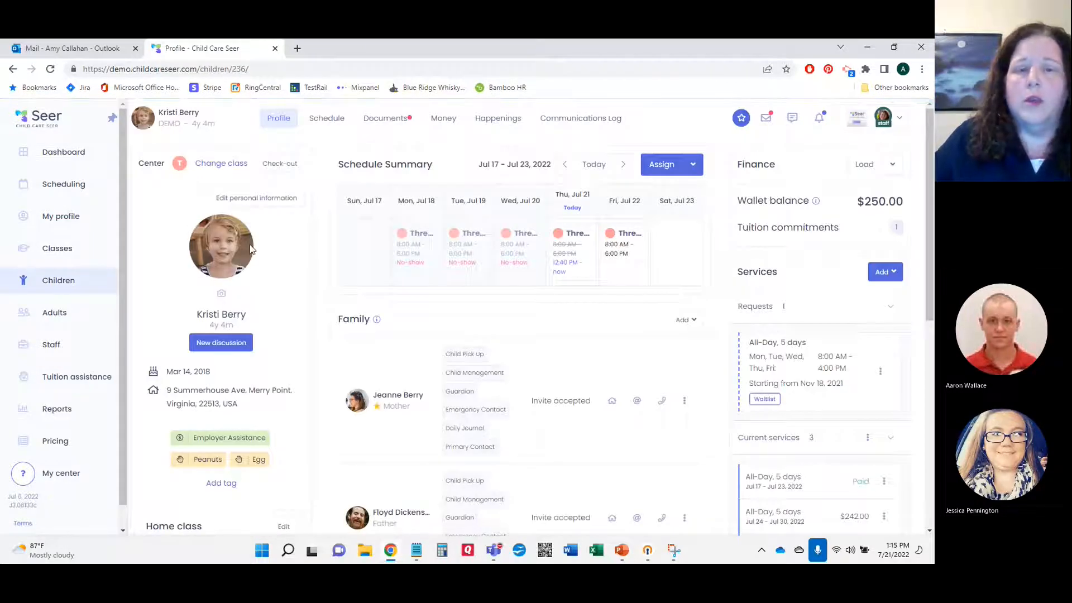
scroll(407, 260, down, 6)
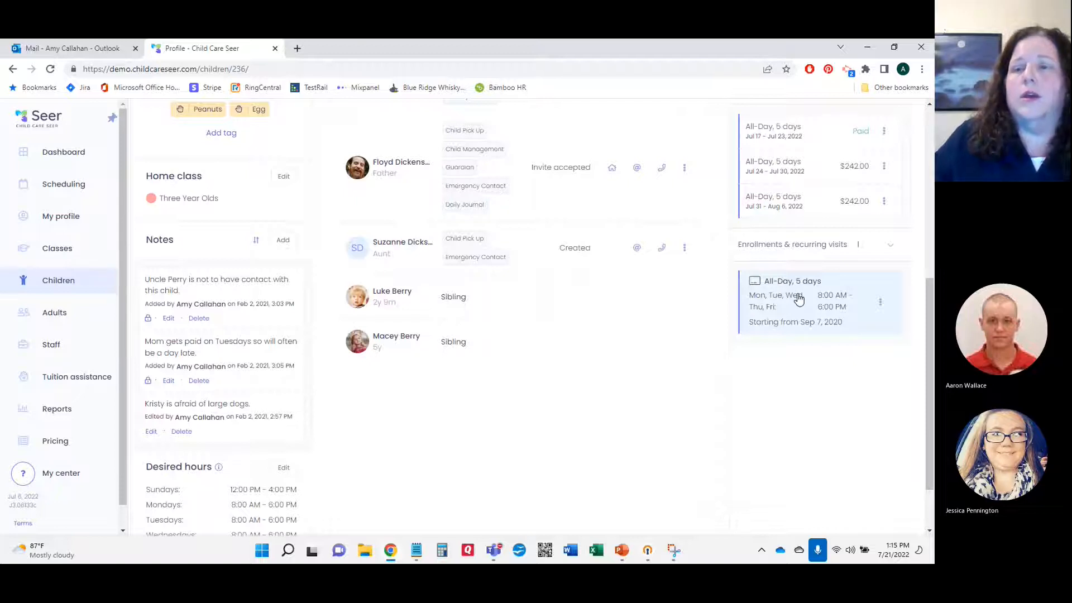
click(881, 305)
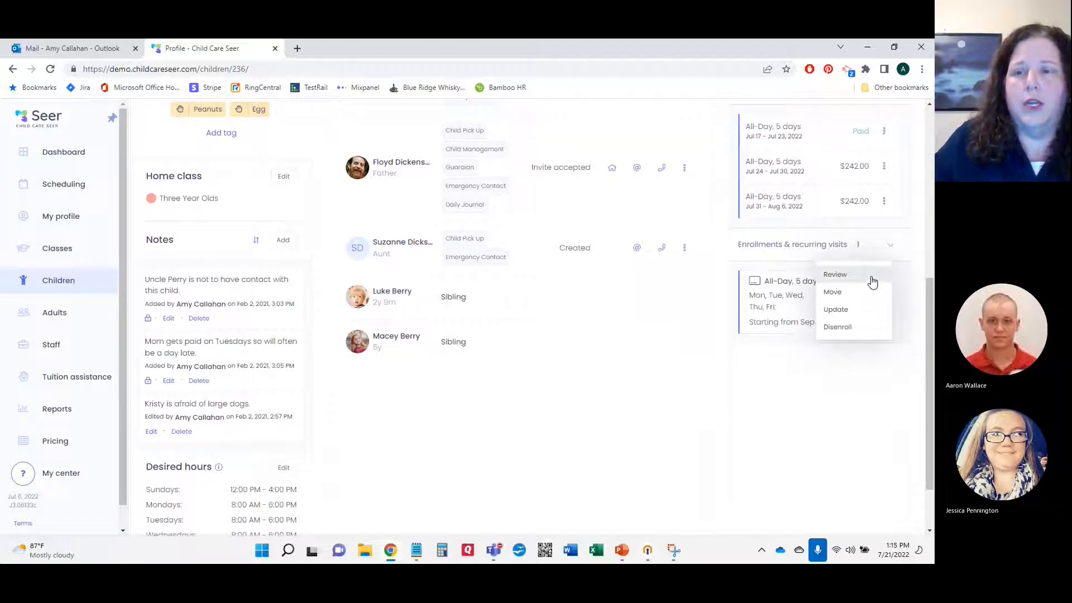
click(875, 280)
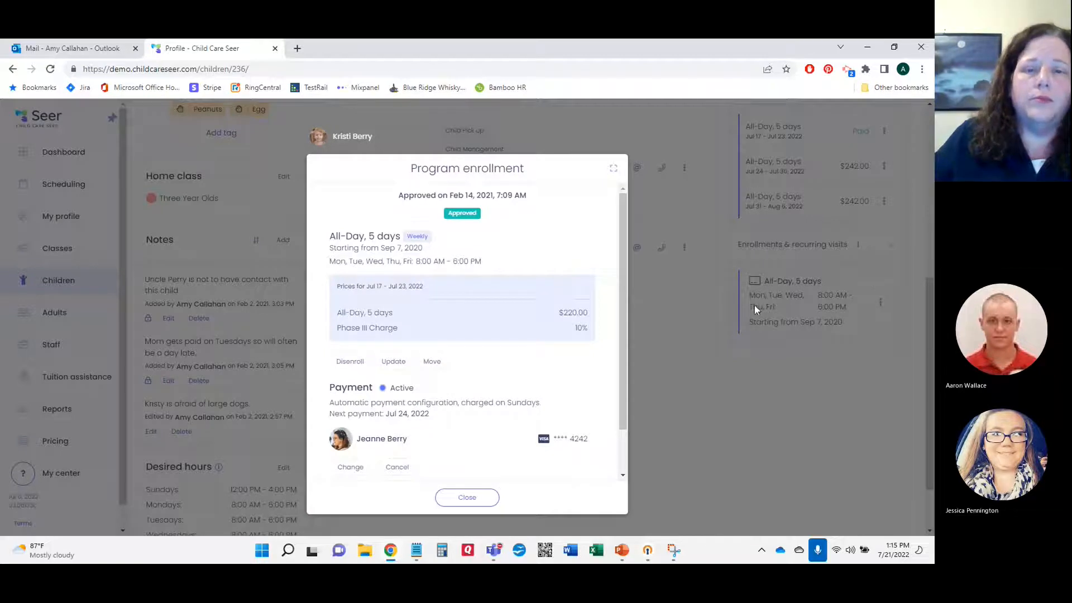
scroll(564, 310, down, 1)
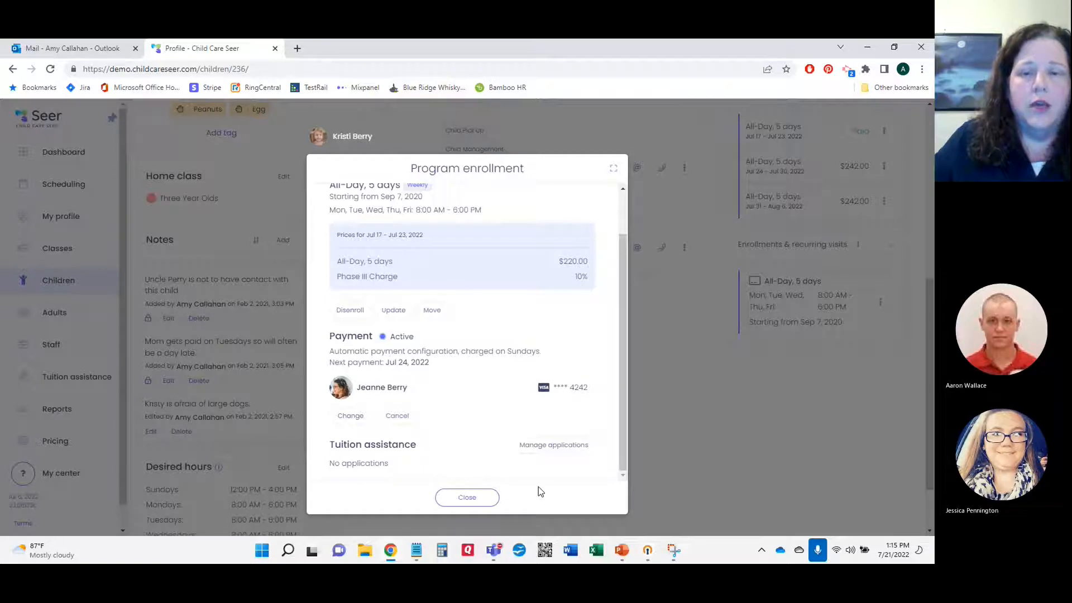
click(574, 446)
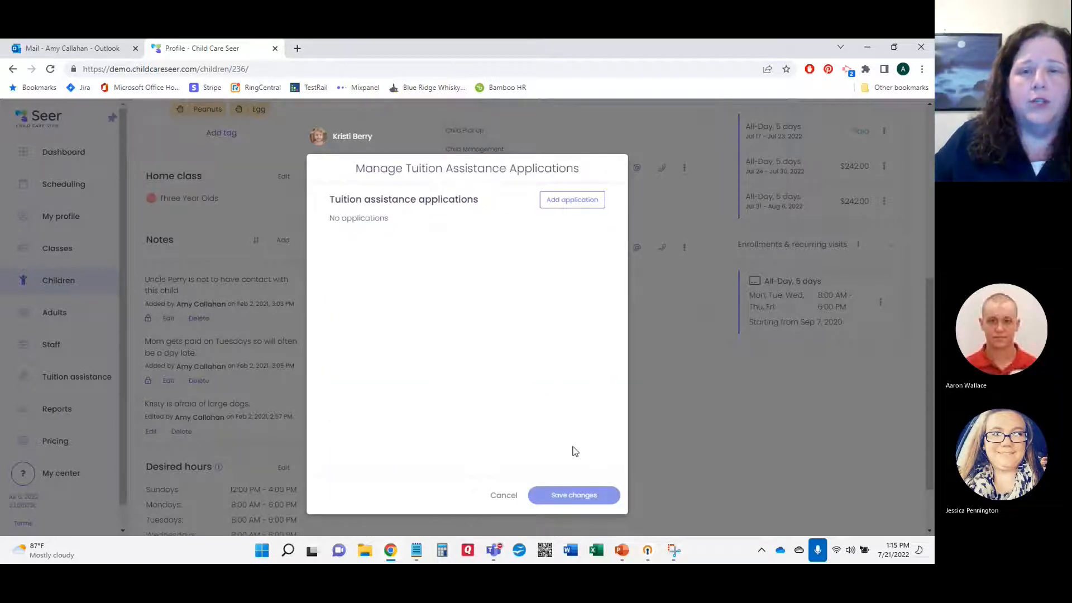
Step: Start a new application with a Virginia DSS weekly assistance amount of $160.00
click(586, 202)
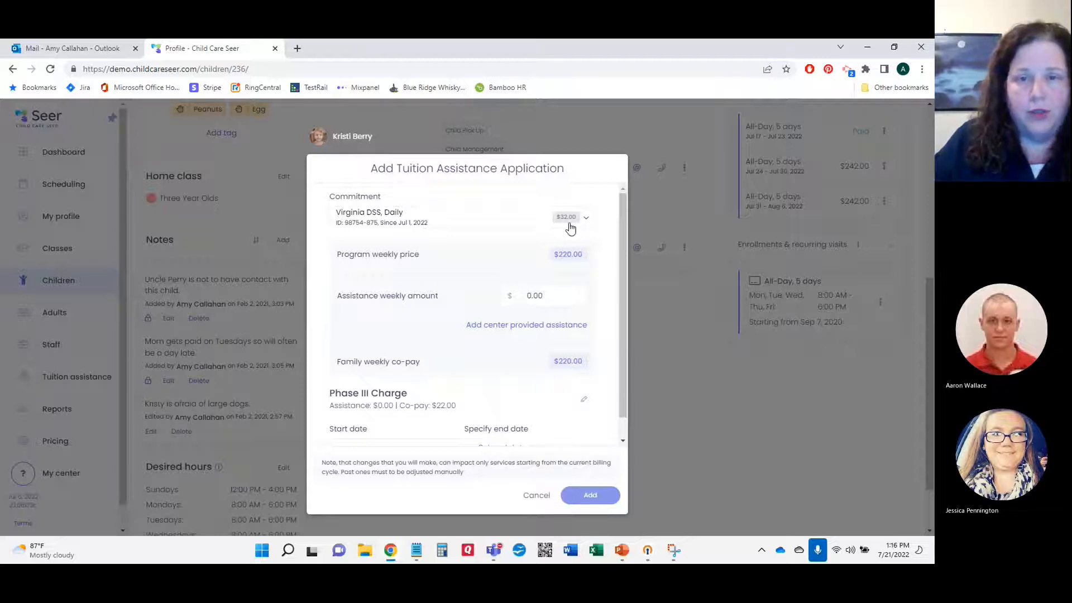
click(552, 296)
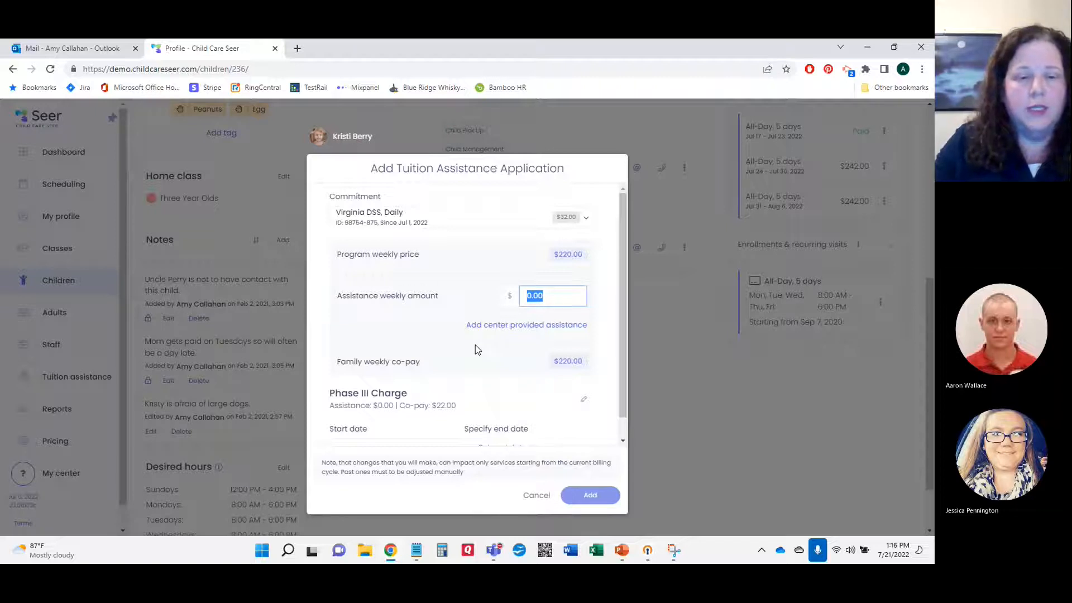
text(1.56)
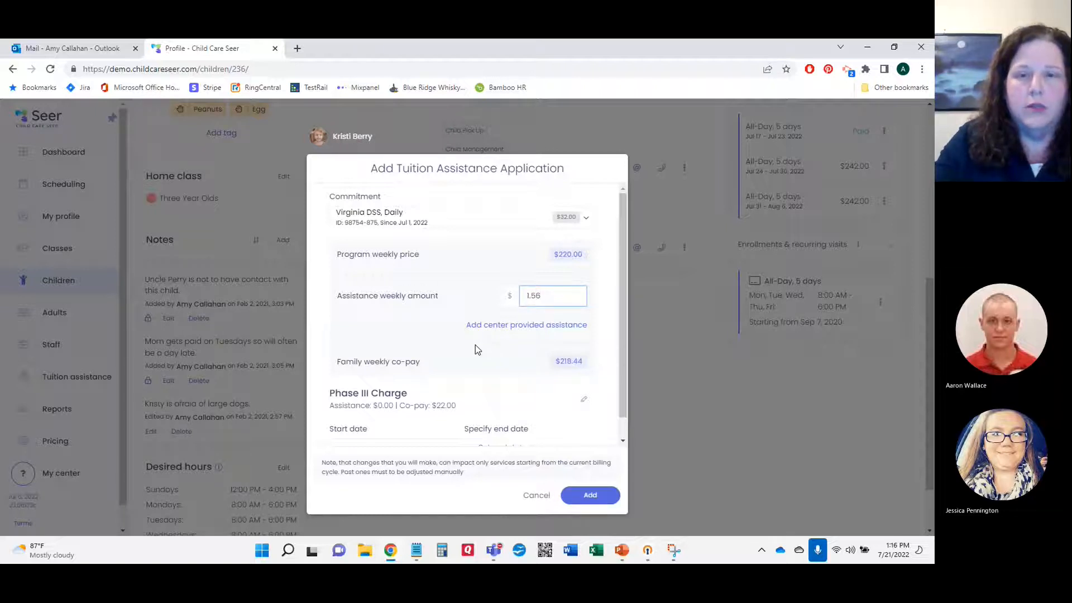
text(0)
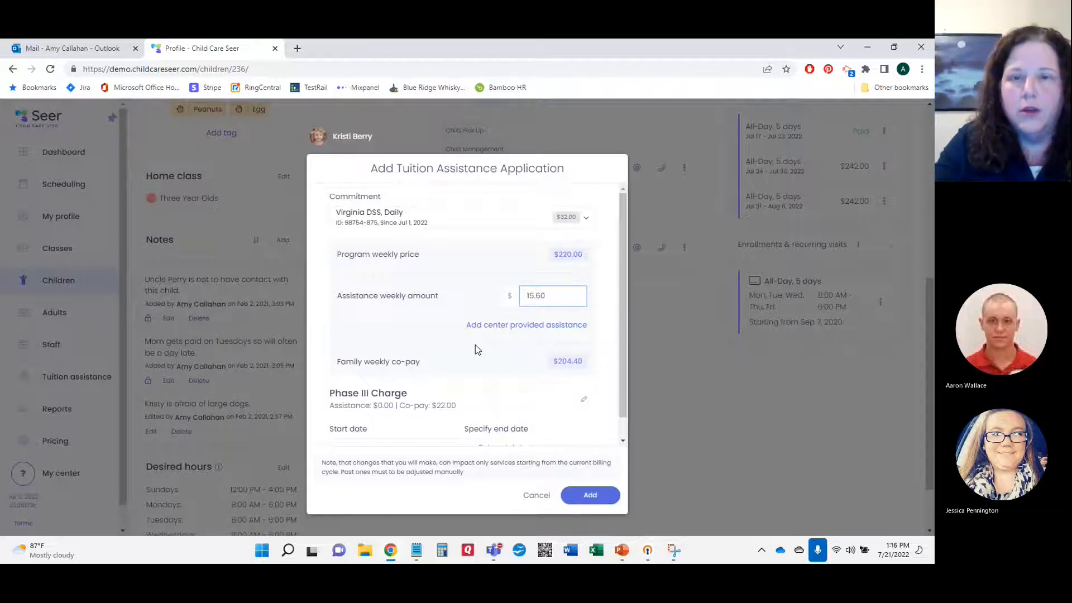
key(BackSpace)
key(BackSpace)
key(BackSpace)
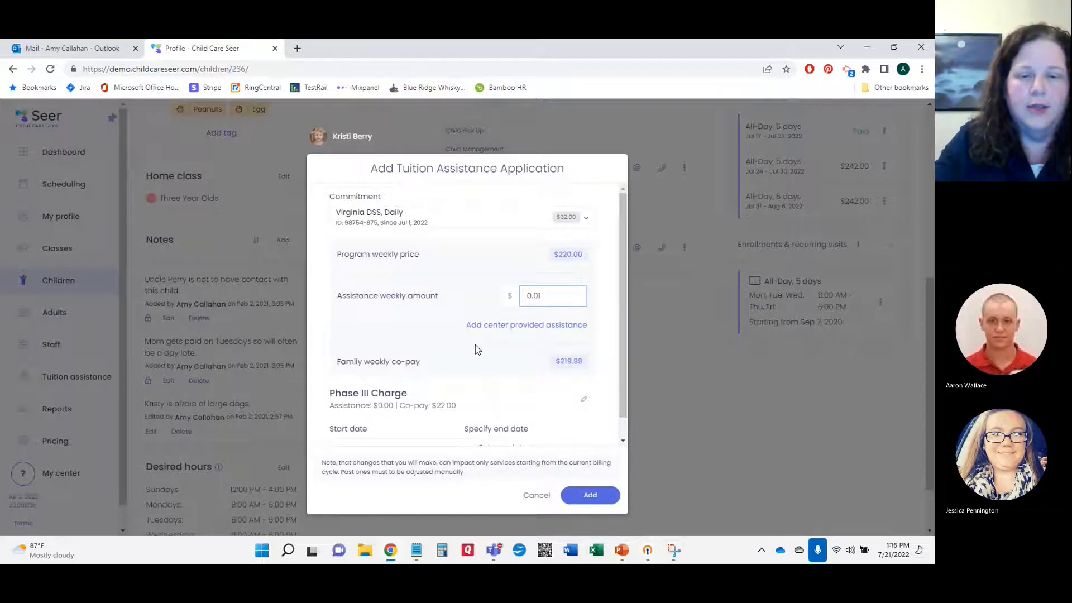
text(6000)
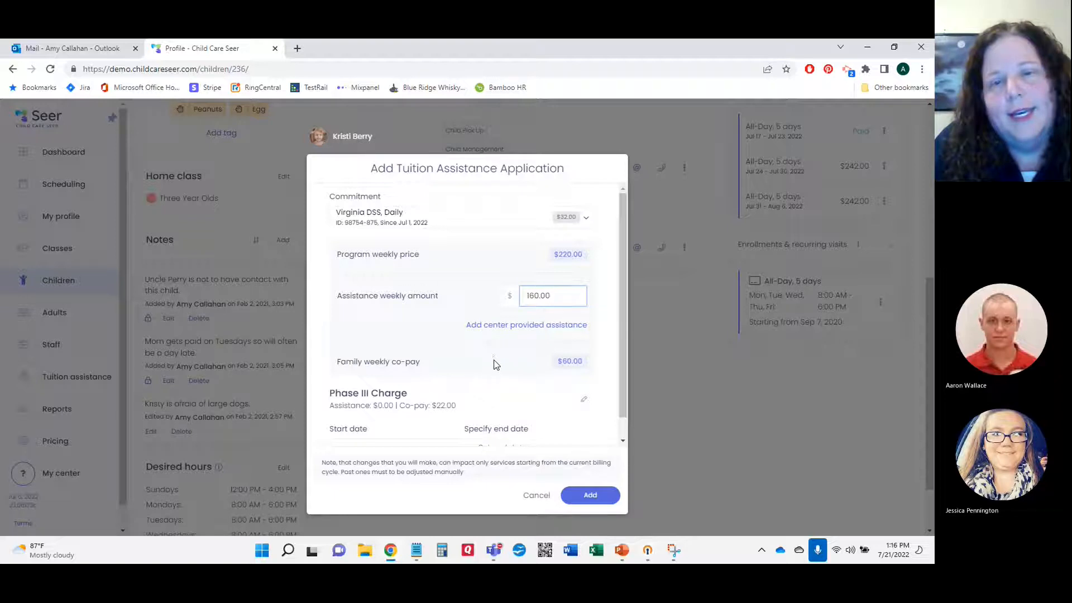
scroll(494, 361, down, 1)
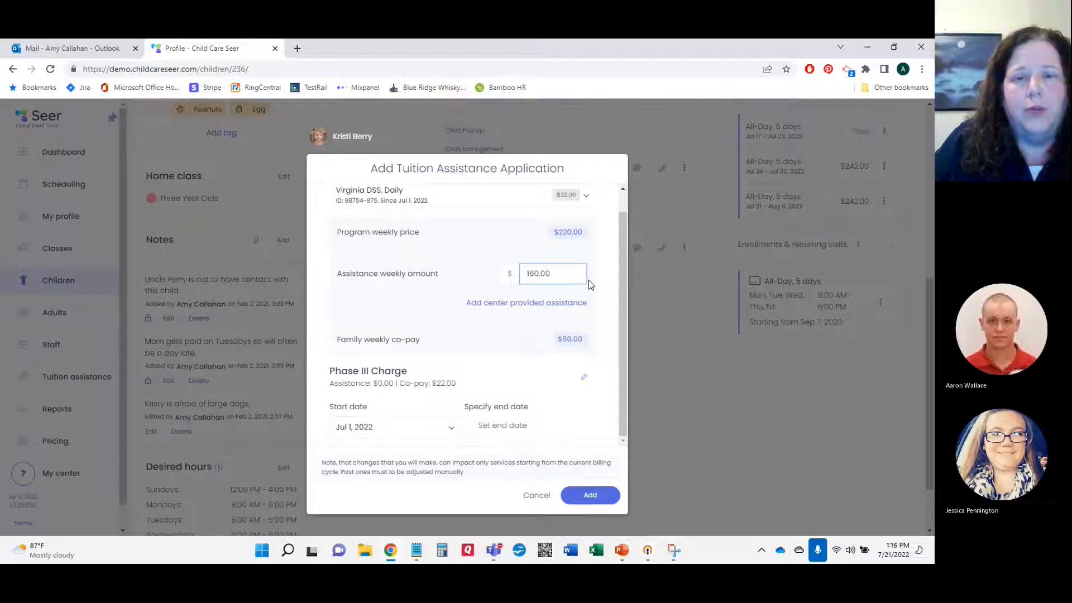
Step: Add $30.00 of center-provided assistance, cutting the family weekly co-pay to $30.00
click(509, 303)
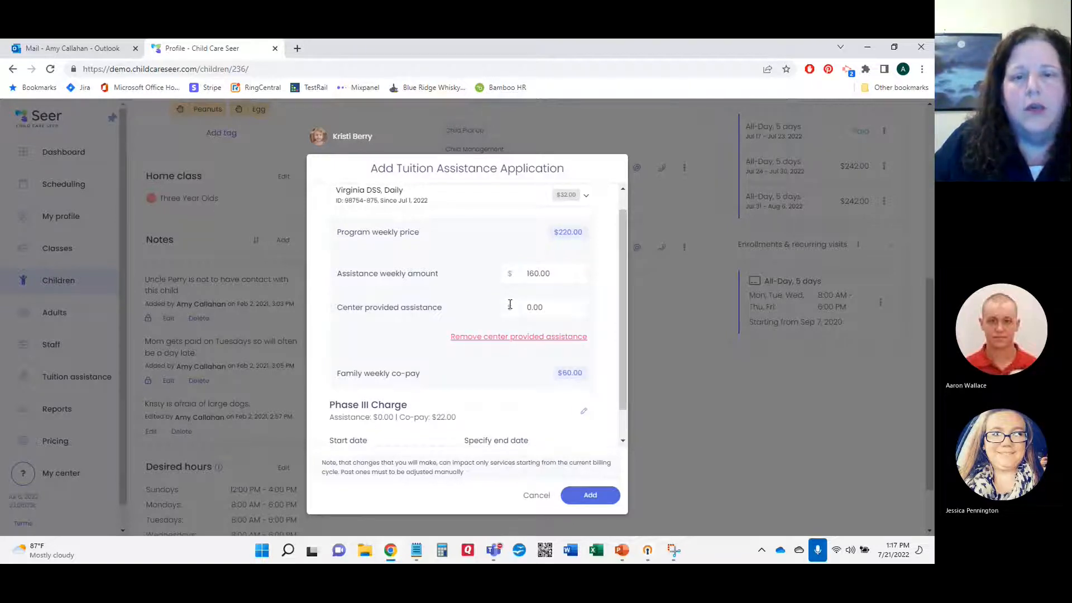
click(538, 307)
drag(538, 307, 523, 312)
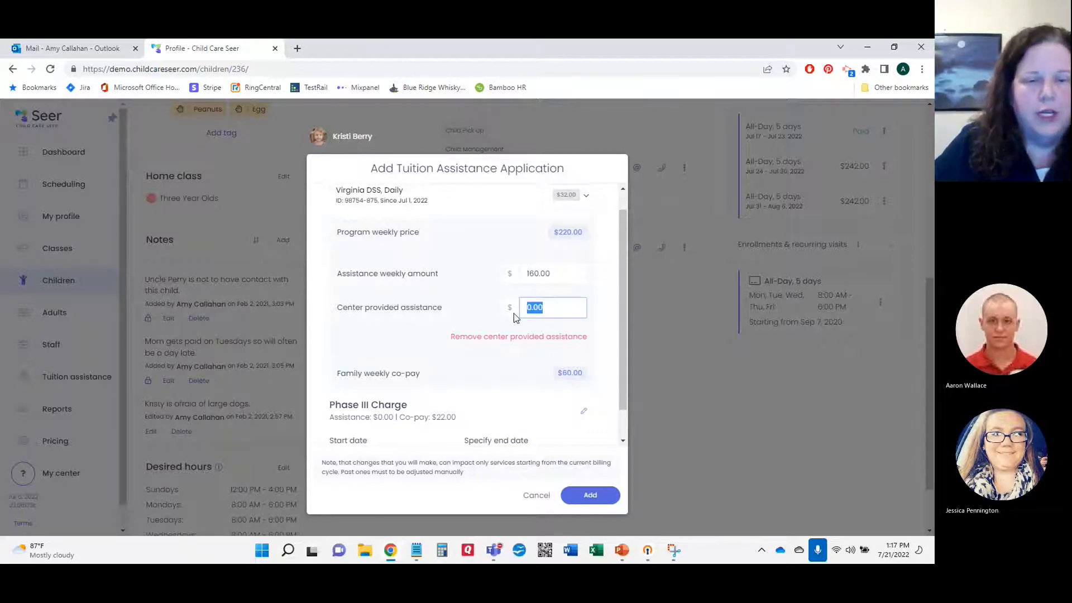
text(3.00)
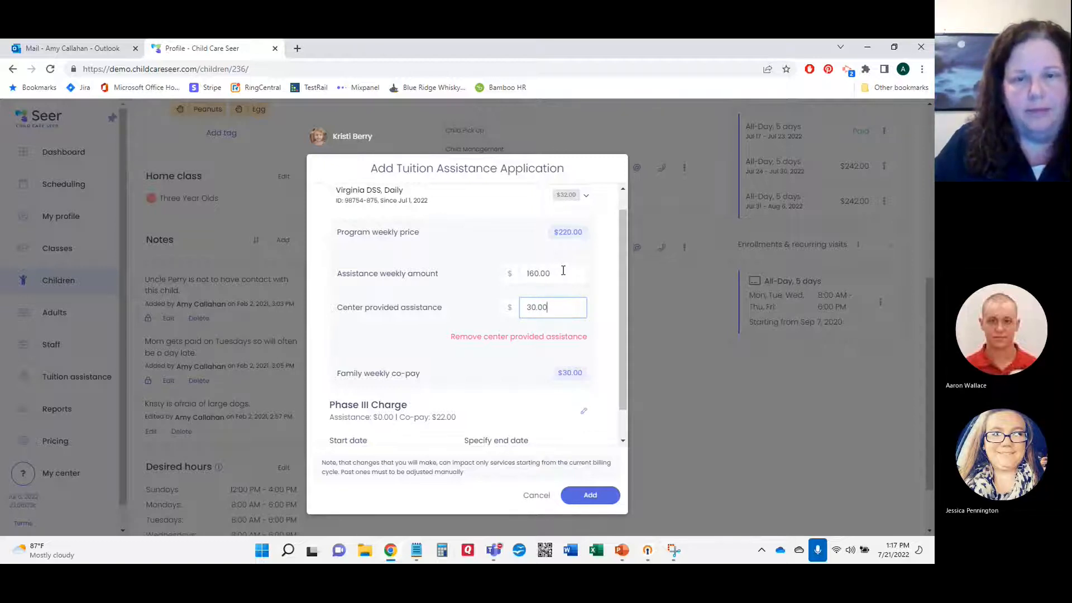
scroll(563, 271, down, 1)
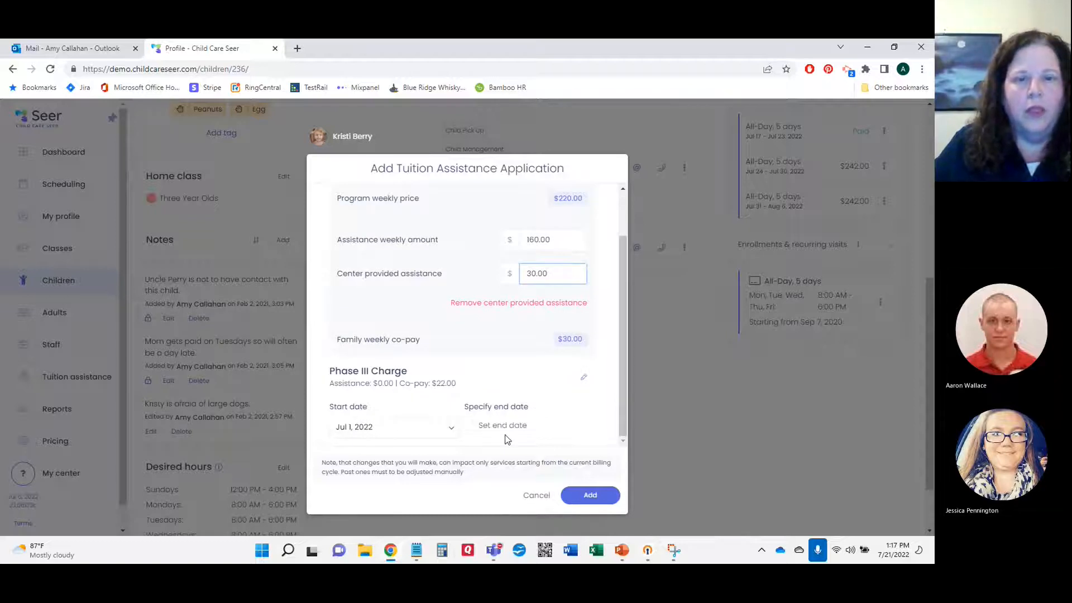
Step: Set the assistance start date to Jul 18, 2022 and add the application
click(451, 430)
click(392, 434)
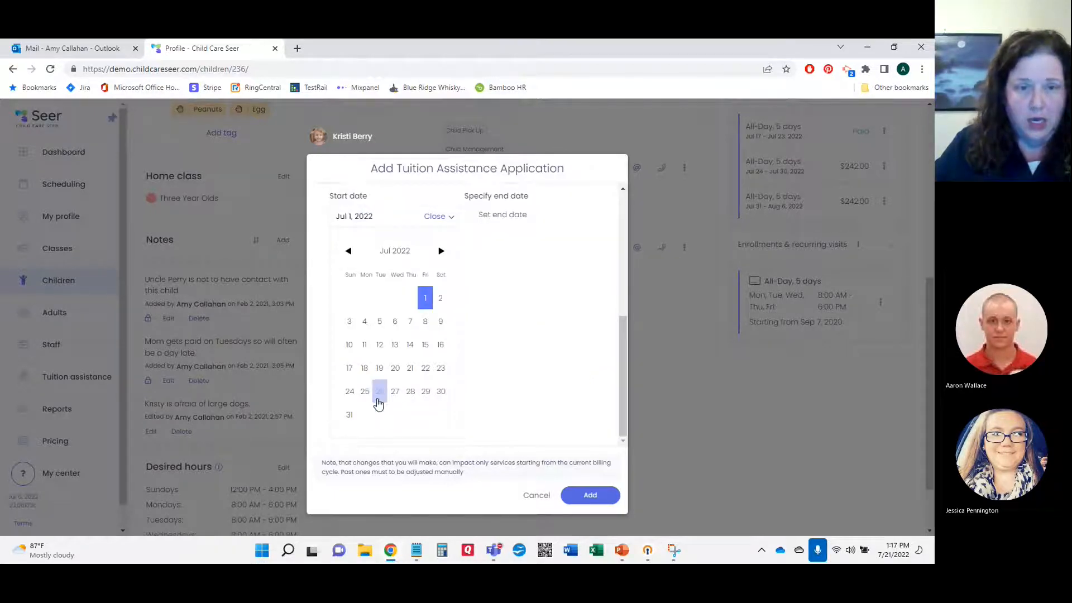
click(364, 367)
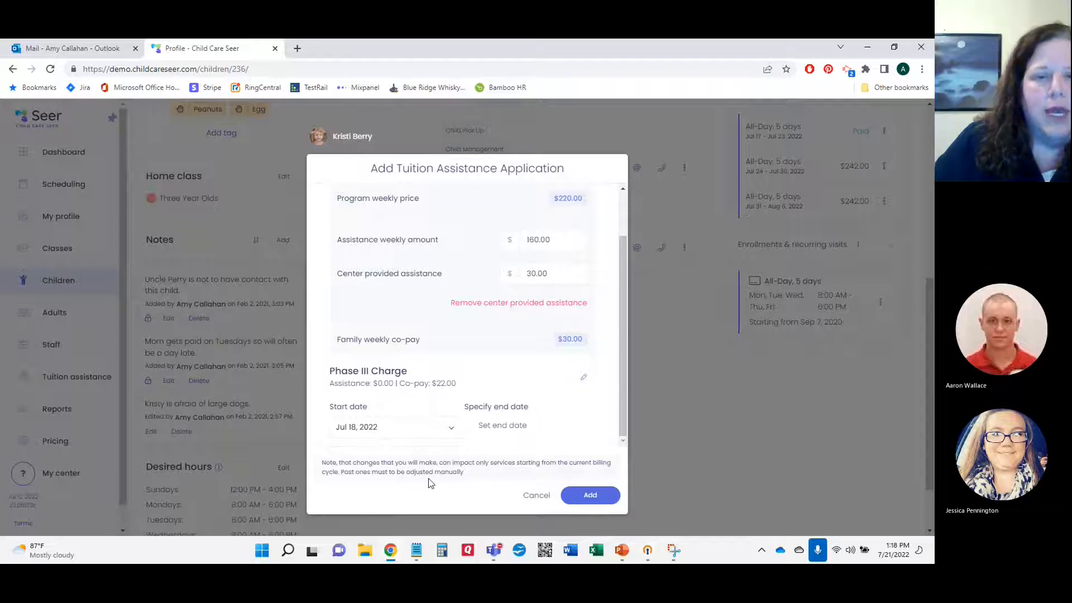
click(597, 498)
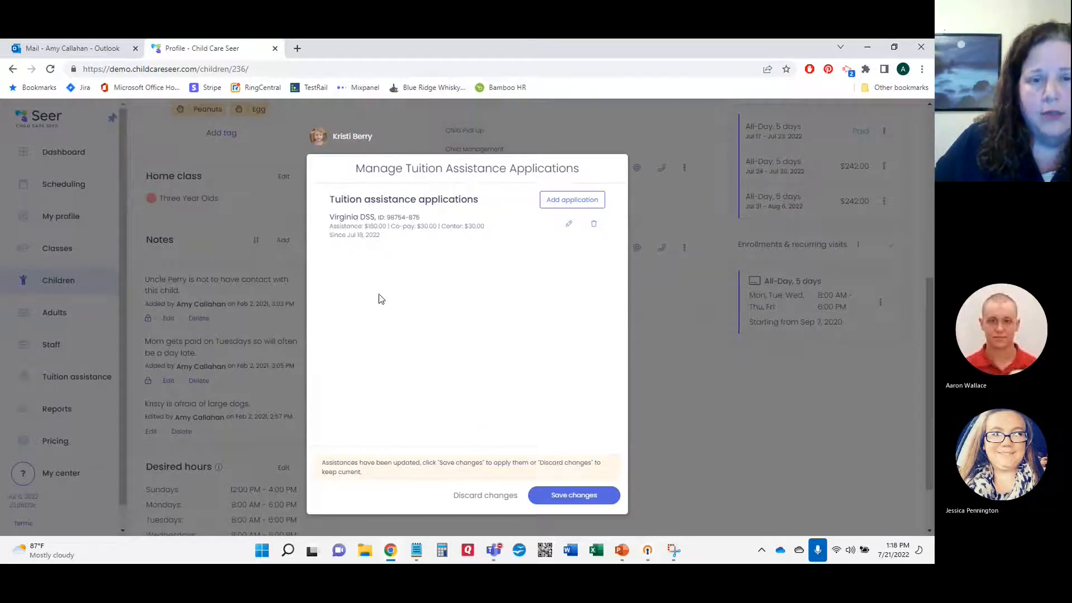
Step: Save the enrollment so it lists Virginia DSS tuition assistance, then close the Program enrollment dialog
click(569, 497)
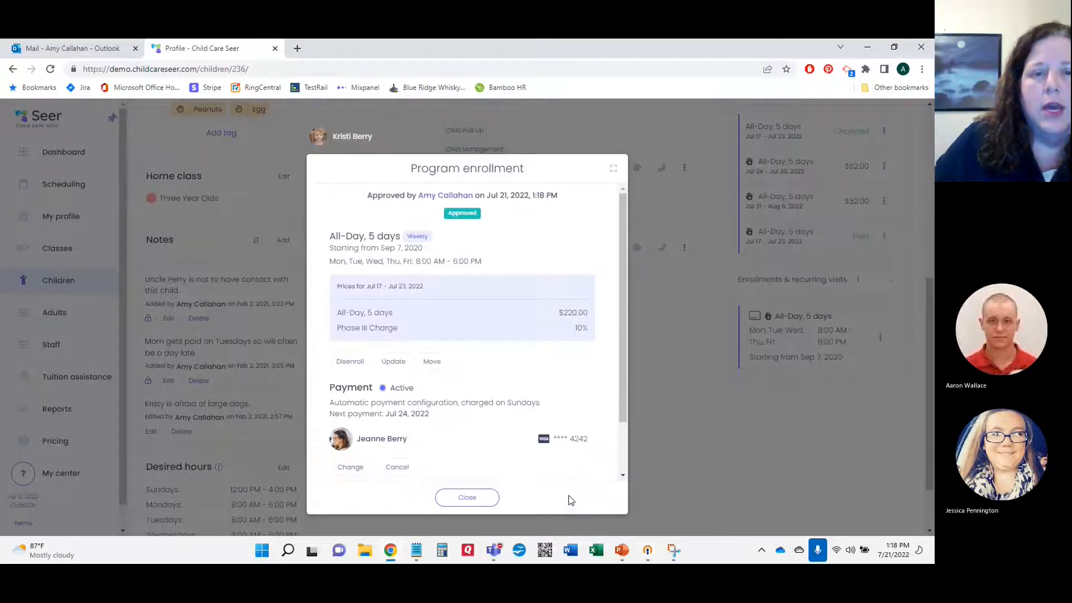
scroll(525, 289, down, 2)
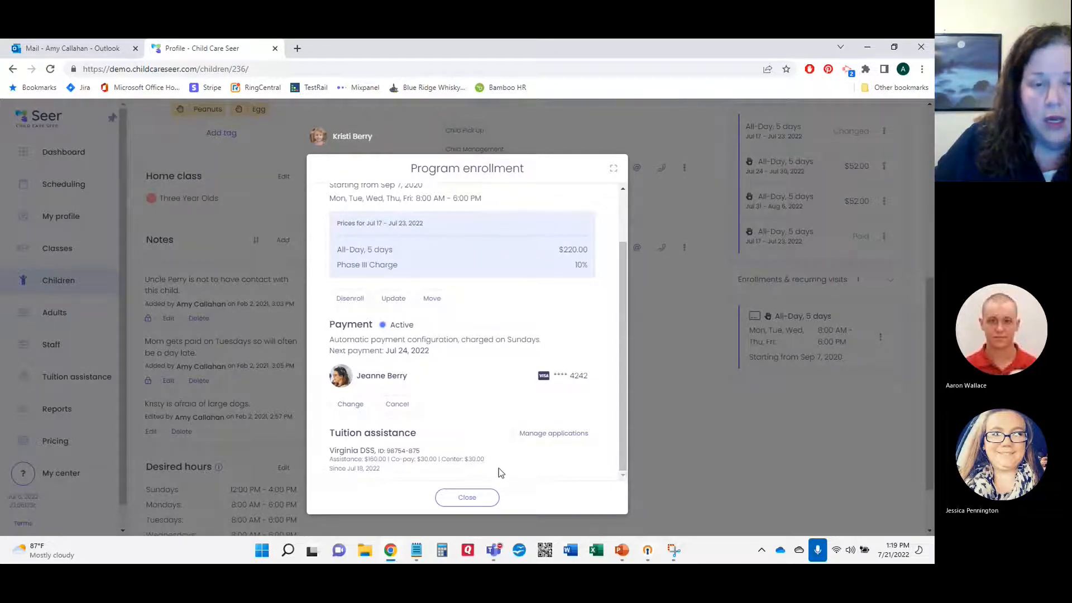
click(467, 497)
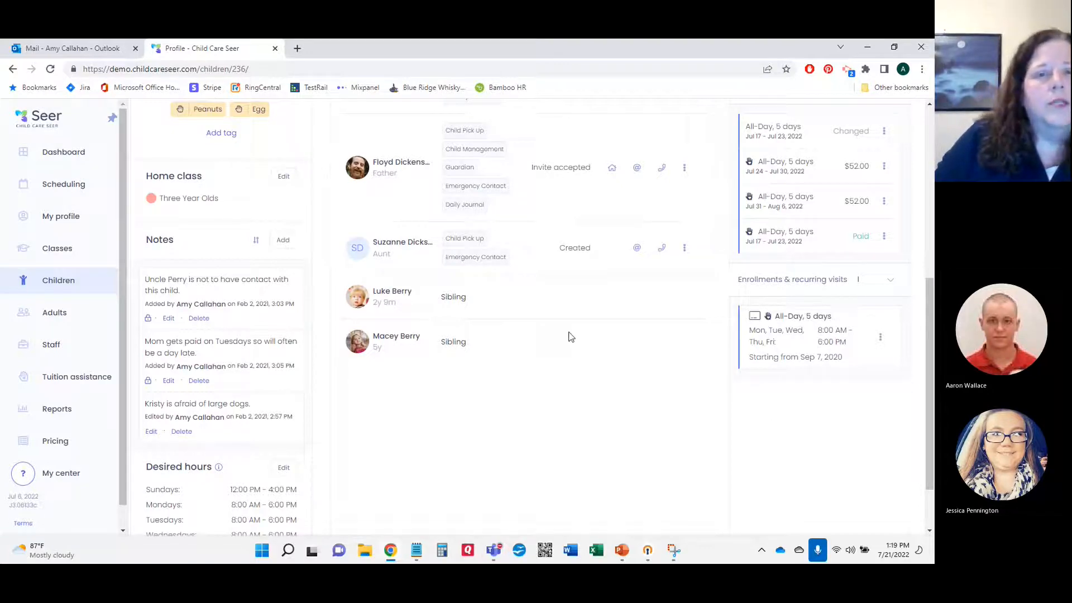
scroll(568, 333, up, 5)
scroll(567, 333, up, 1)
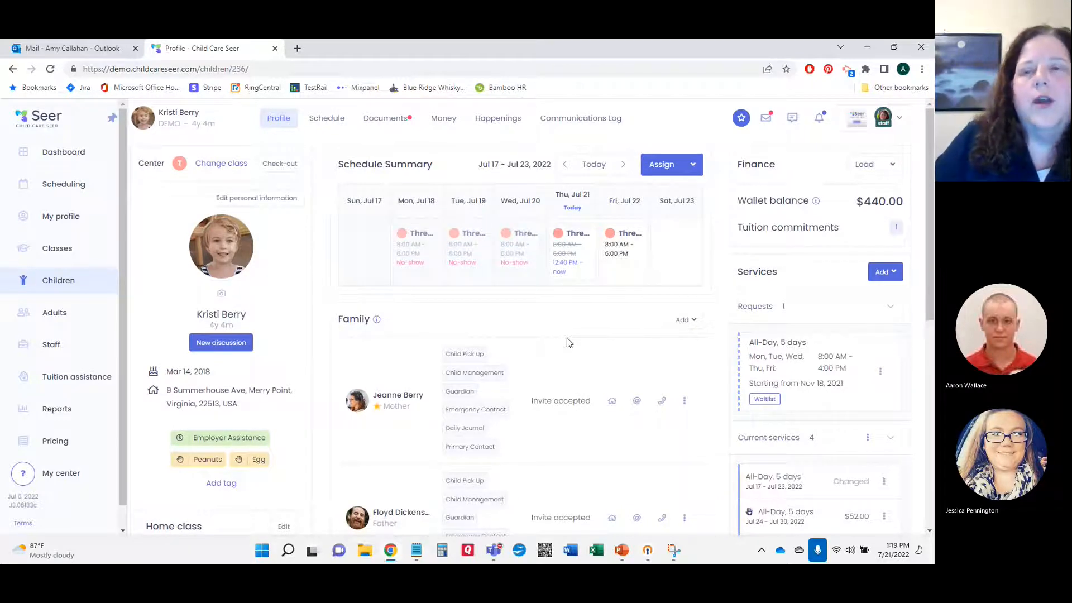
Step: Open Money > Services and inspect the Jul 17–23 week's charge breakdown ($212.00 paid)
click(447, 121)
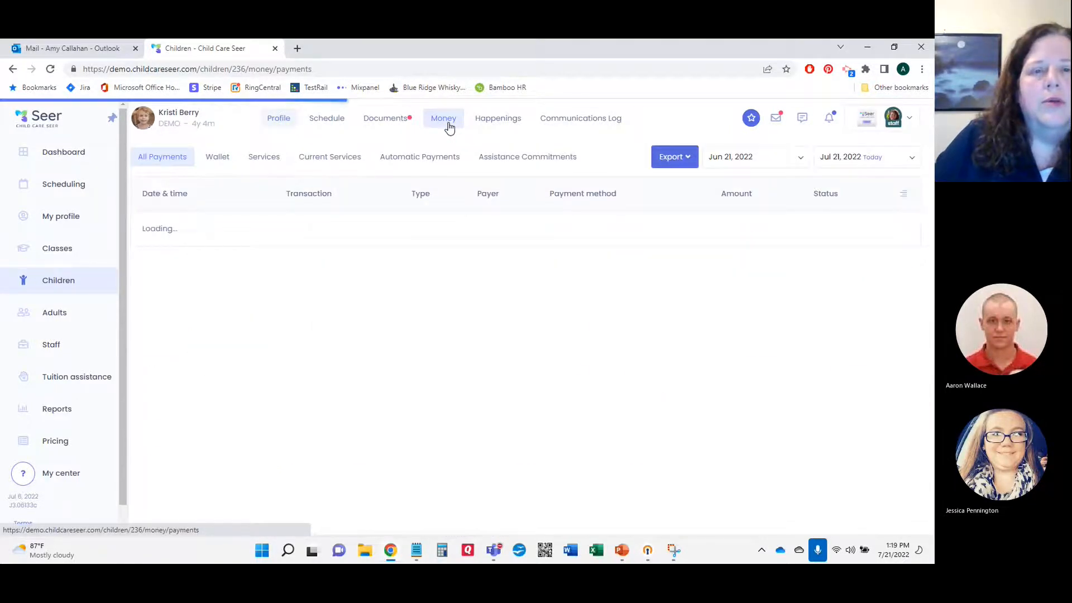
click(268, 162)
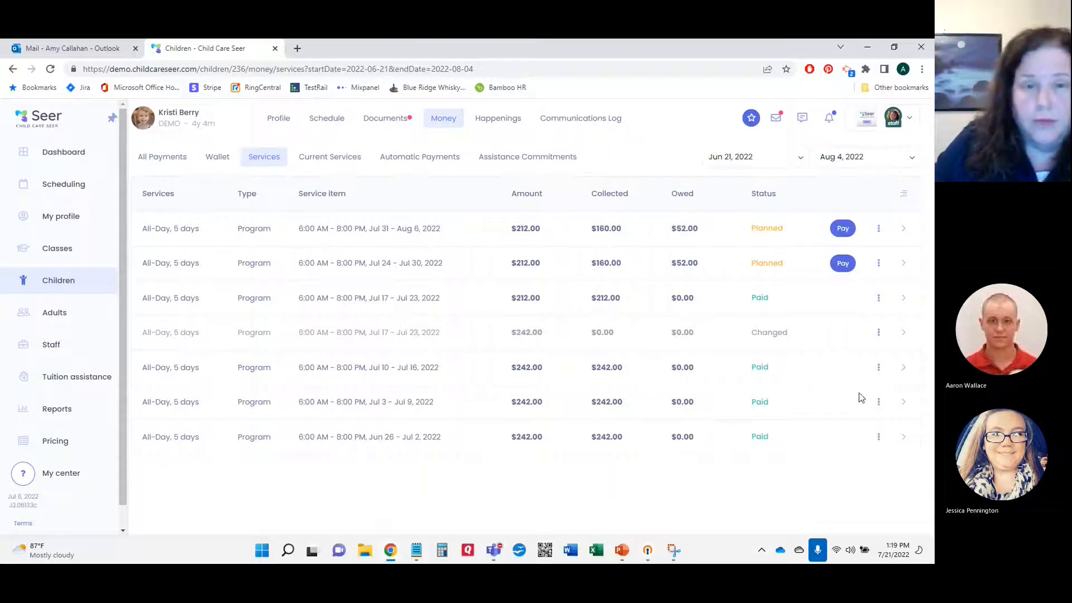
click(904, 299)
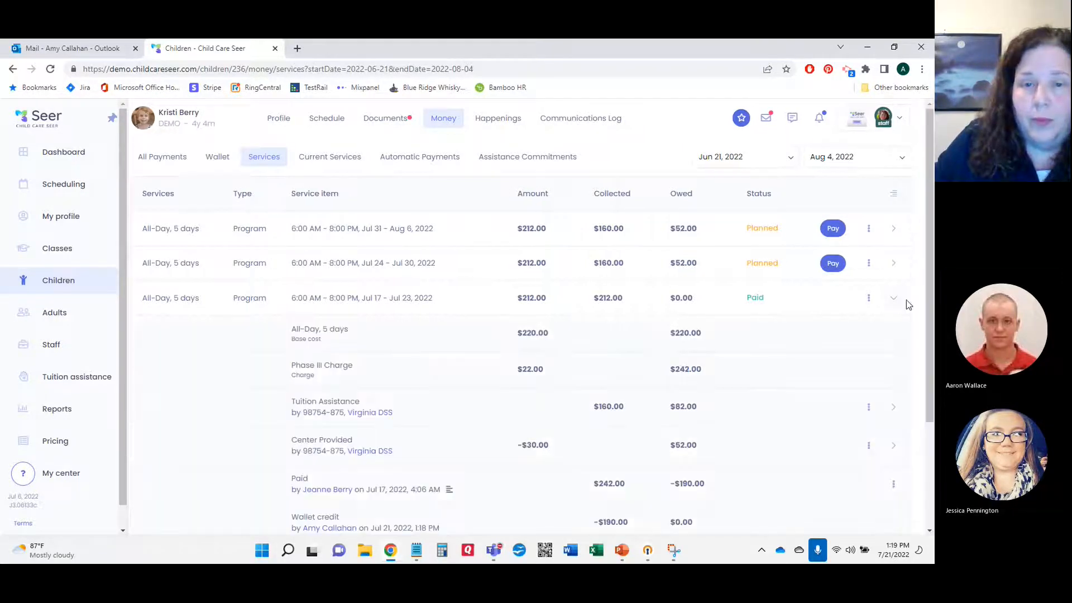
scroll(885, 318, down, 2)
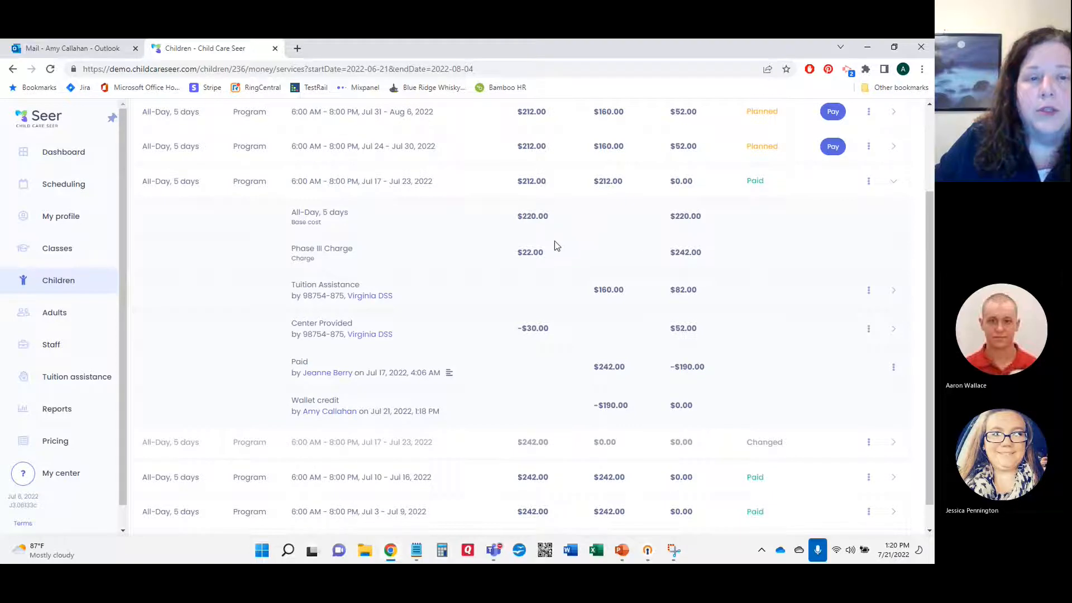
scroll(549, 280, down, 1)
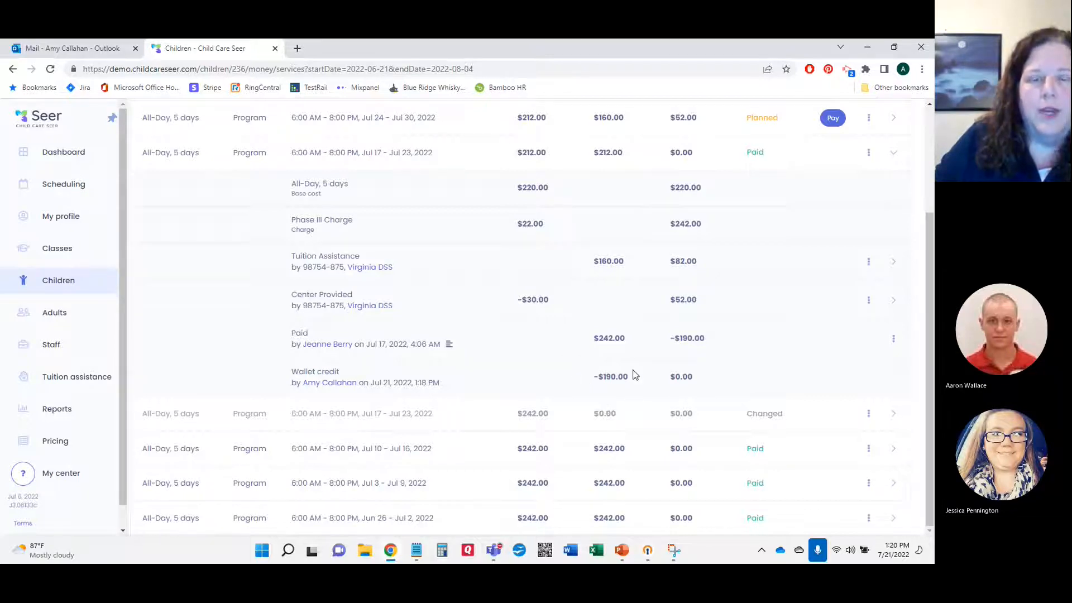
scroll(677, 402, up, 5)
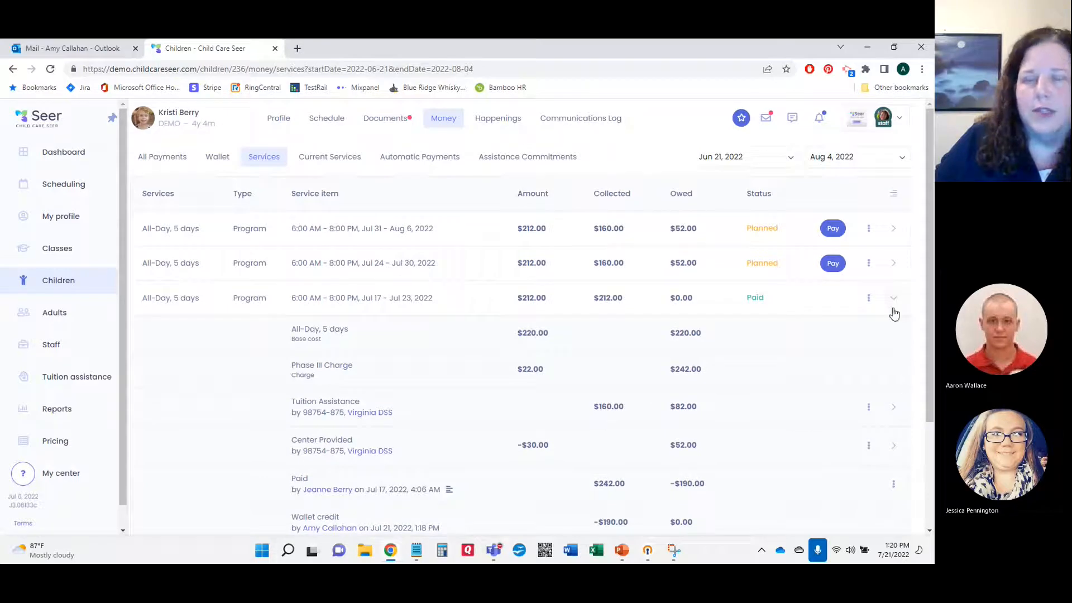
click(892, 302)
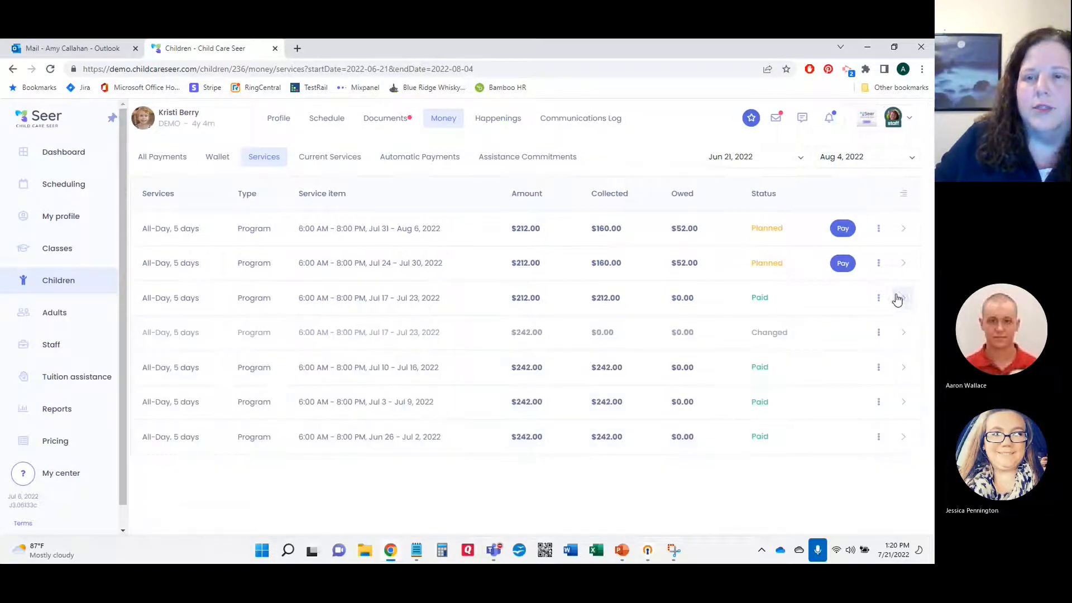
Step: Expand the Jul 24–30 week to review its $220.00 base, $160.00 DSS assistance and −$30.00 credit
click(904, 262)
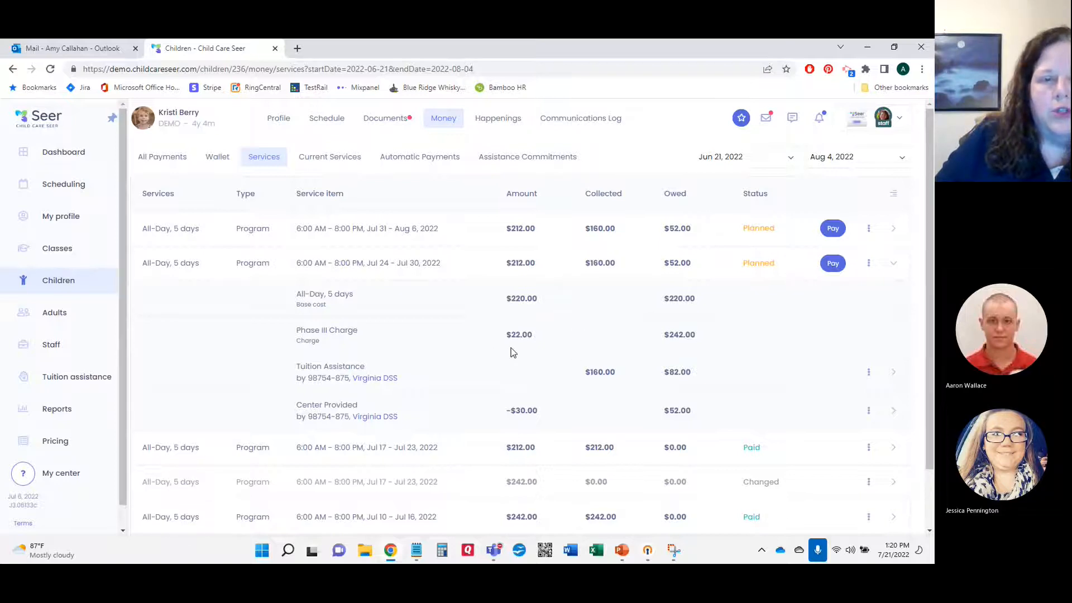
scroll(501, 379, down, 1)
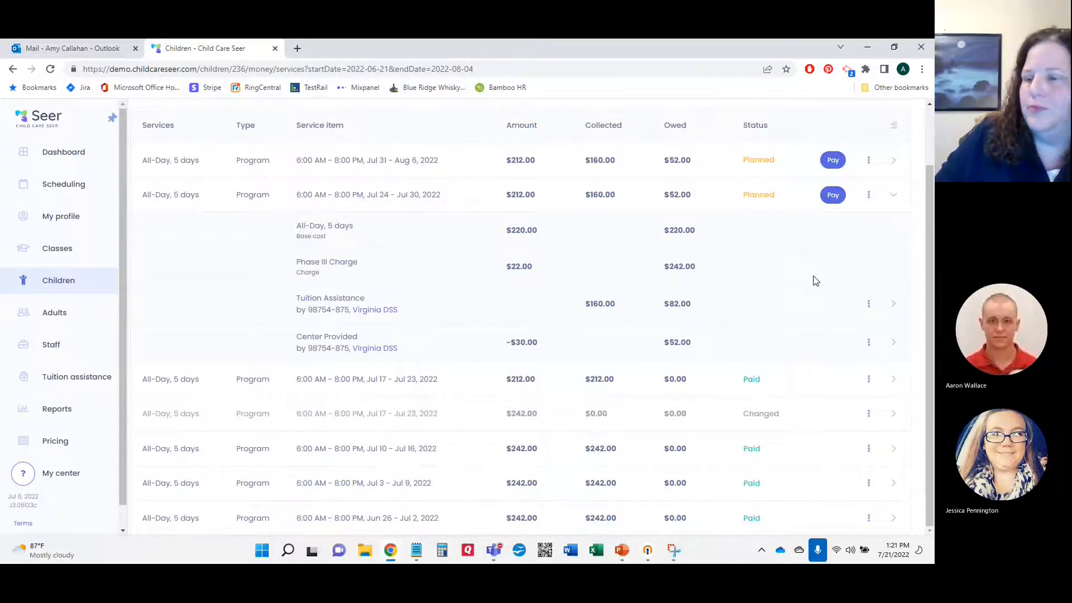
scroll(812, 280, up, 1)
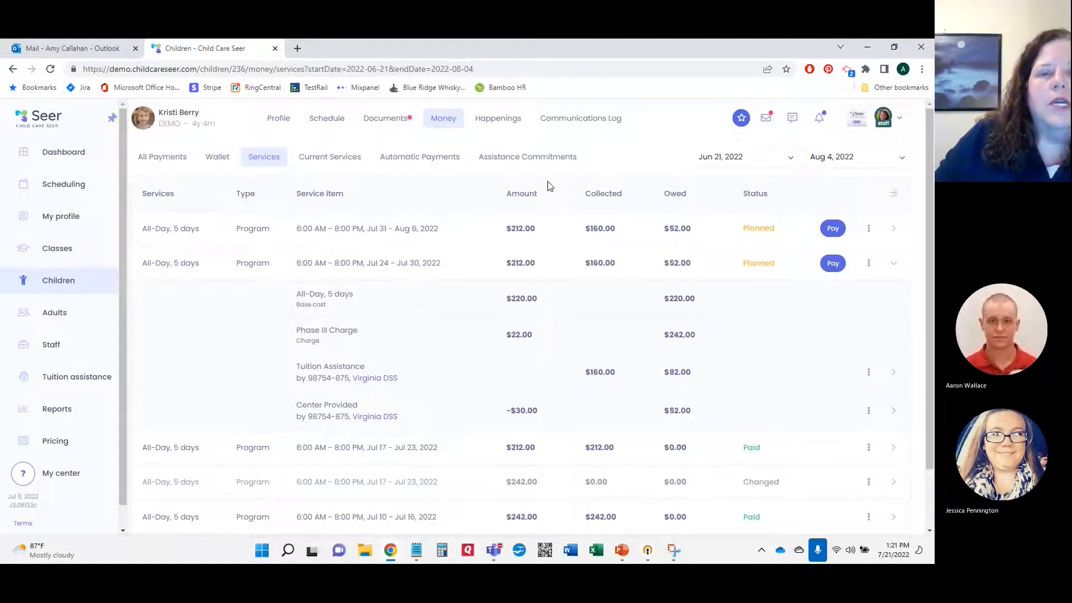
Step: Show the Virginia DSS commitment under Assistance Commitments, covering All-Day, 5 days at $160.00 weekly
click(514, 161)
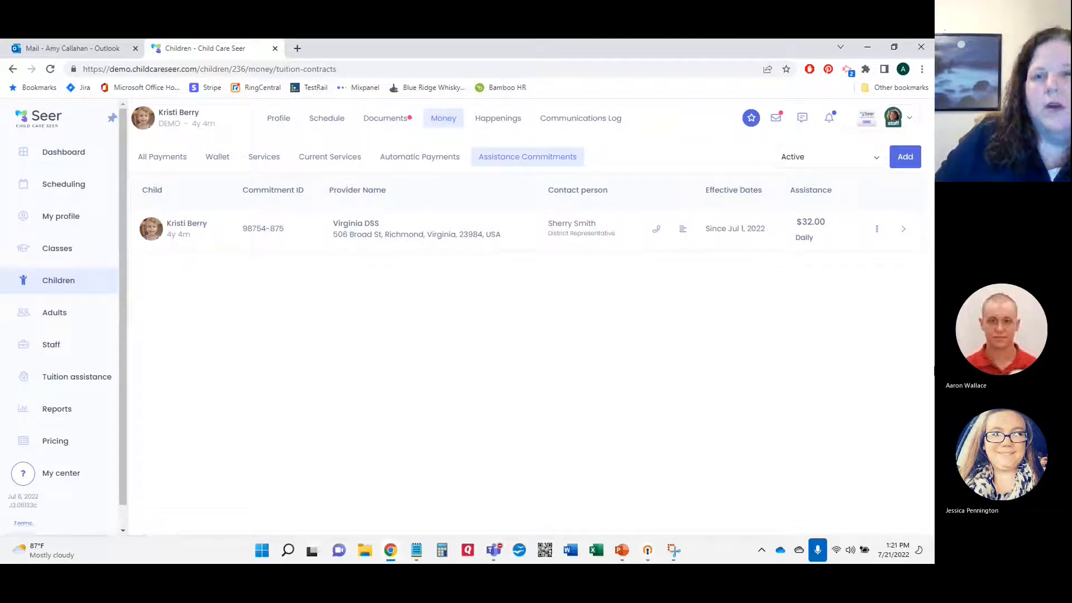
click(904, 233)
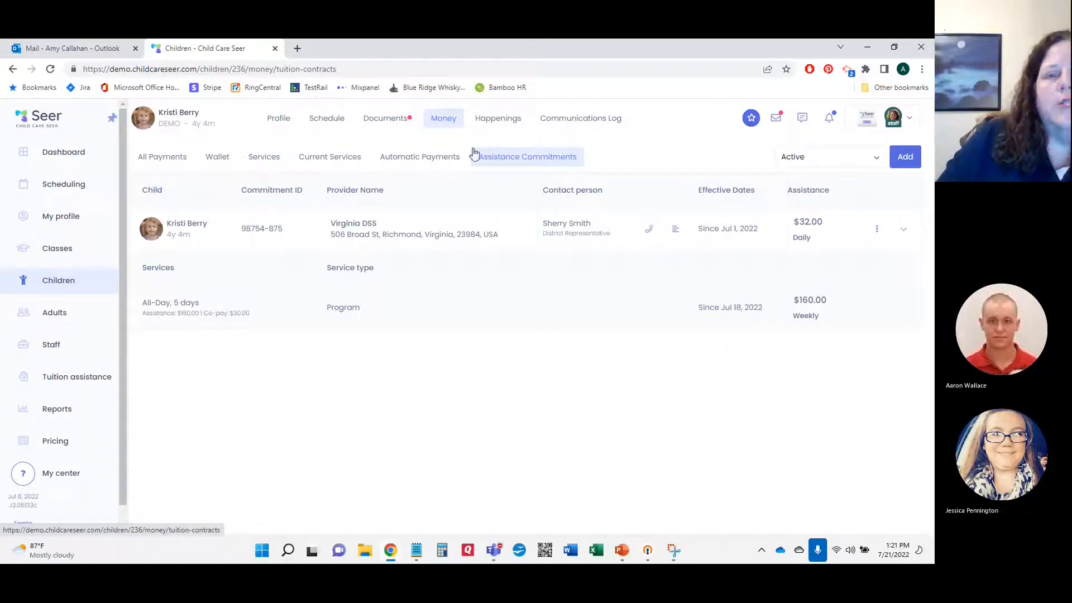
Step: Start a new tuition commitment, look over the form, and cancel it without saving
click(905, 158)
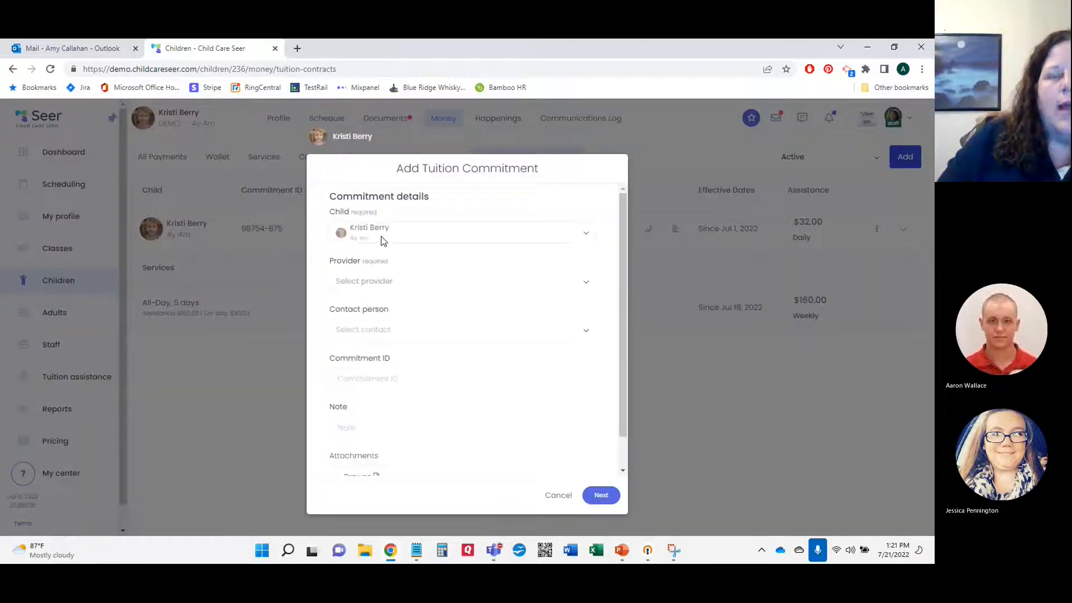
scroll(383, 240, down, 1)
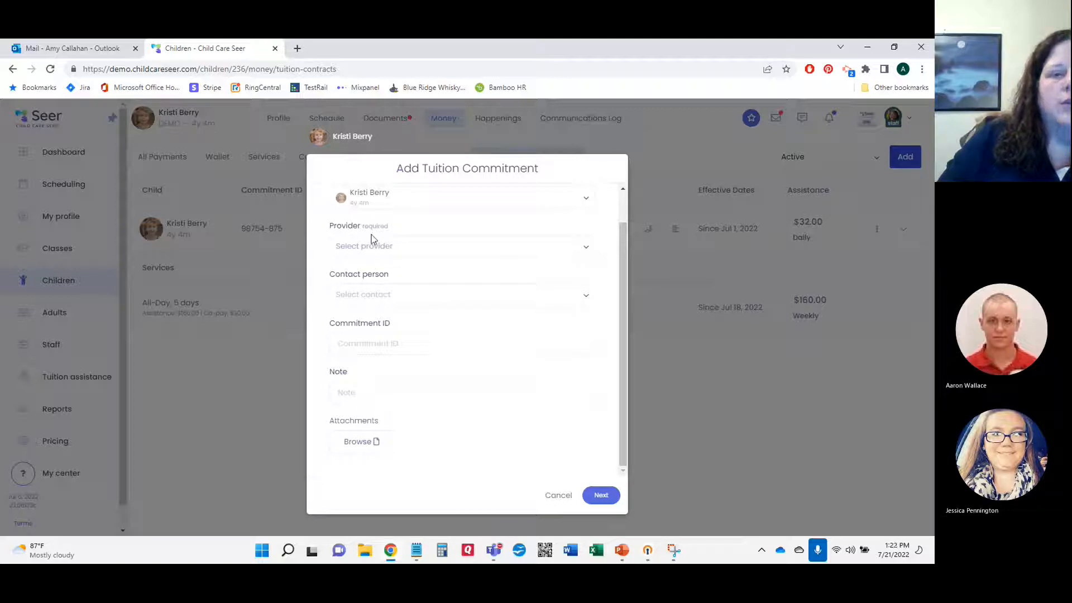
scroll(400, 249, up, 1)
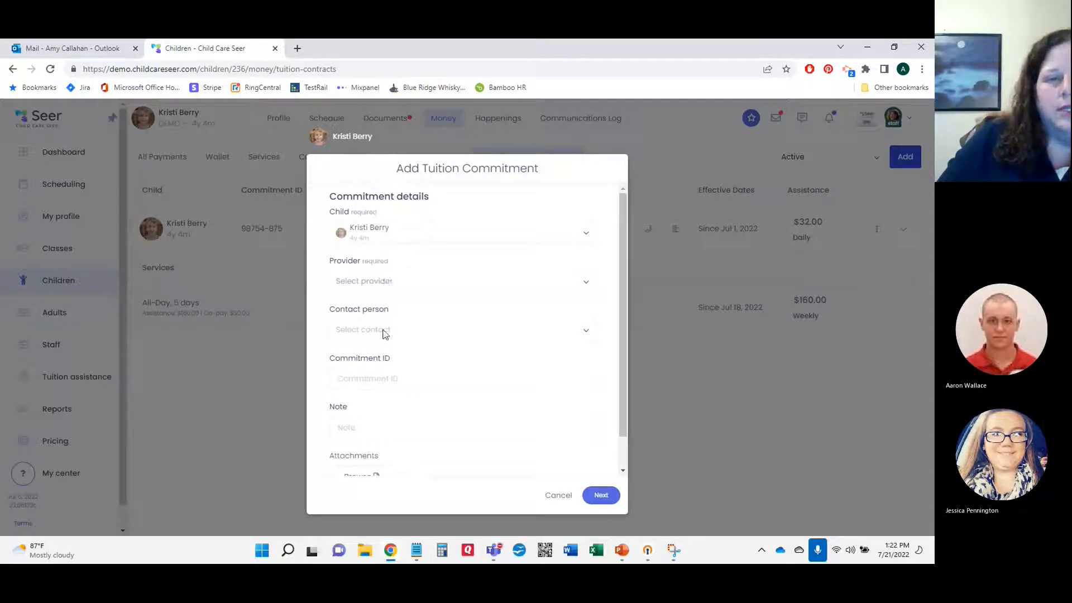
scroll(384, 333, down, 1)
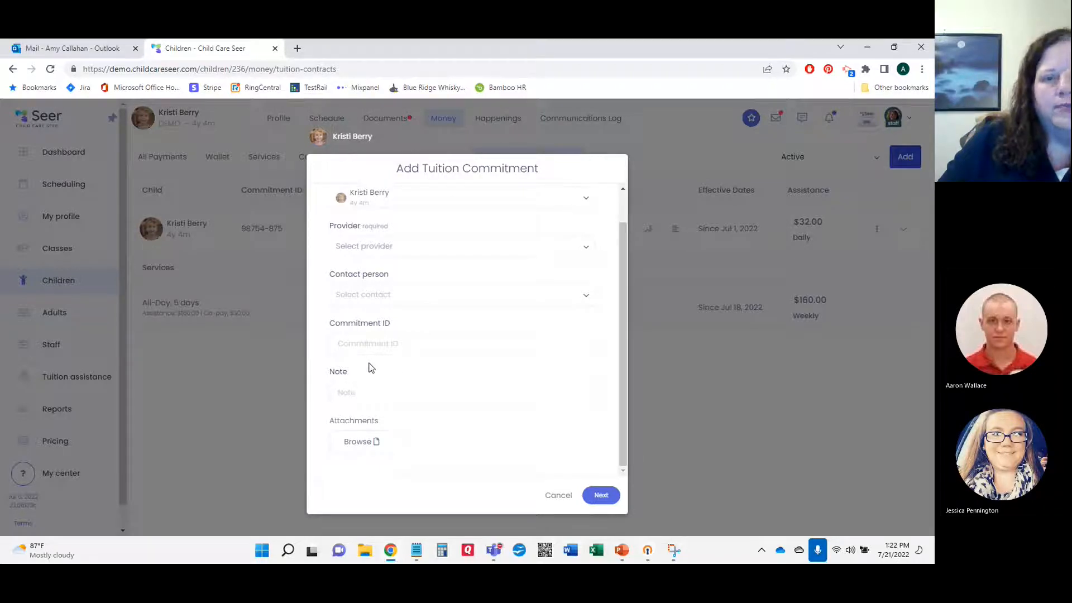
click(560, 498)
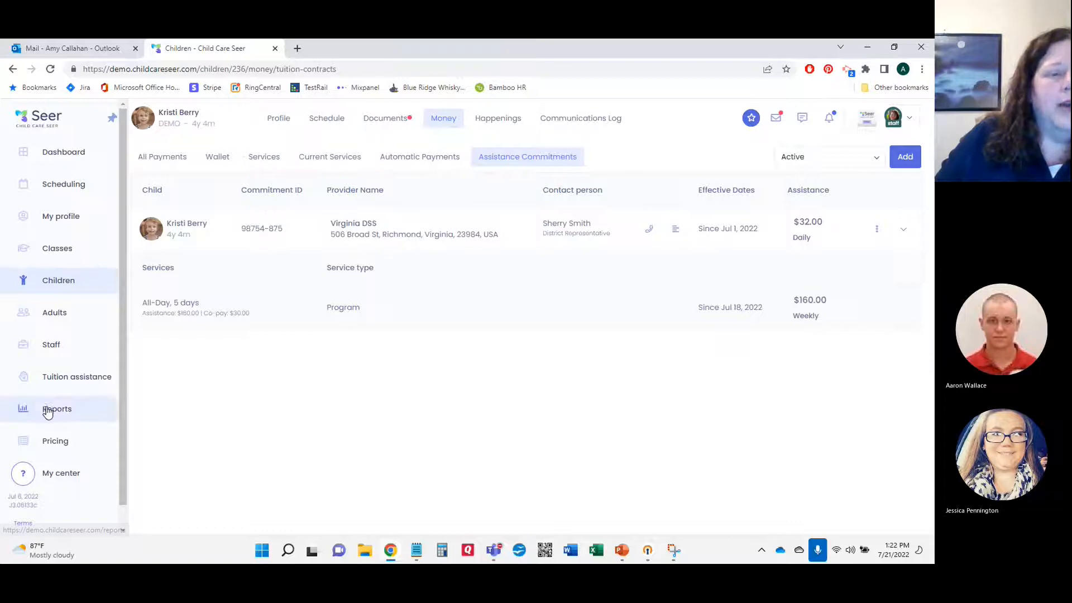
Step: Open Tuition assistance, expand the child's commitment, then list the Providers showing Virginia DSS
click(97, 383)
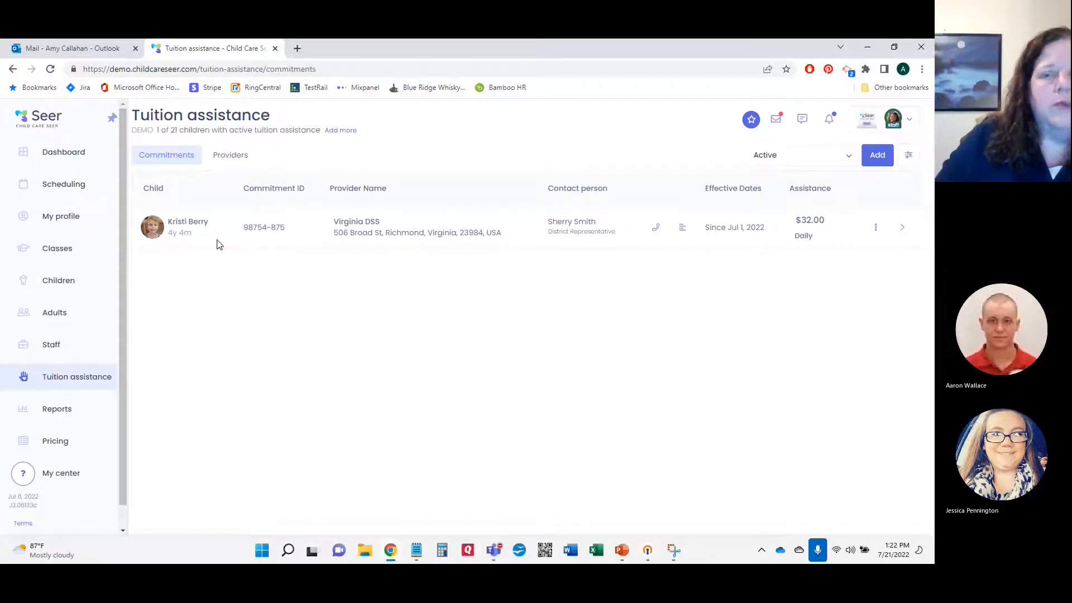
click(904, 230)
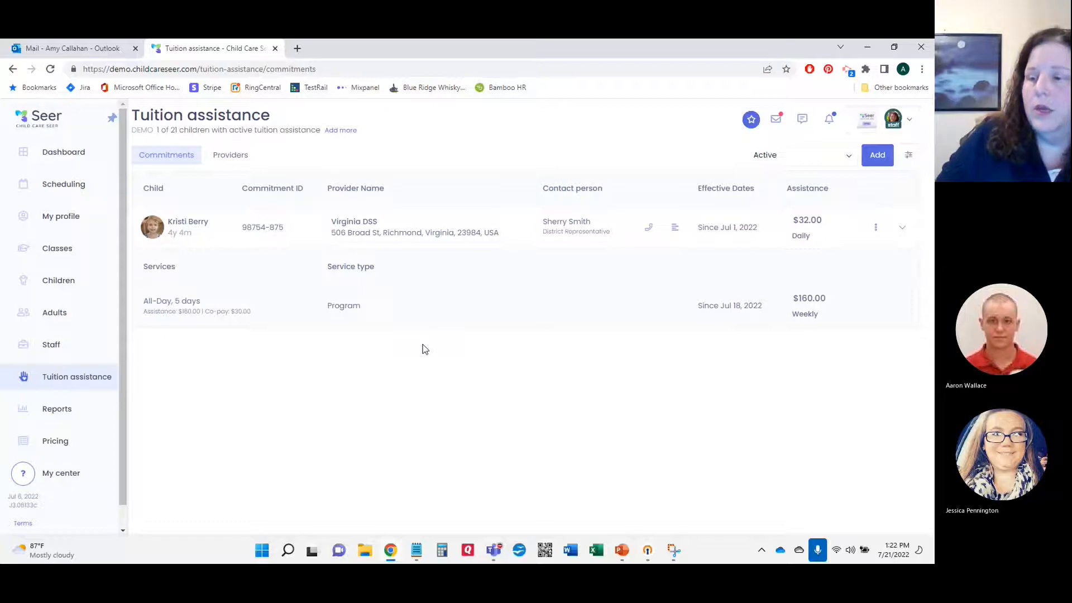
click(228, 158)
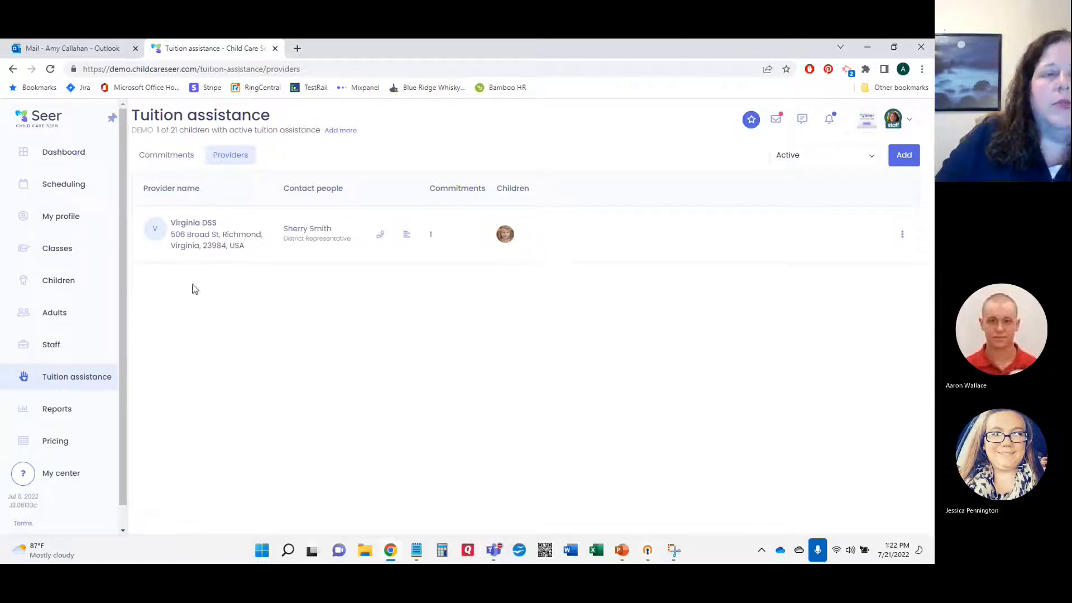
Step: Open Virginia DSS and view its July 2022 committed assistances: three $160.00 weeks totalling $480.00
click(182, 229)
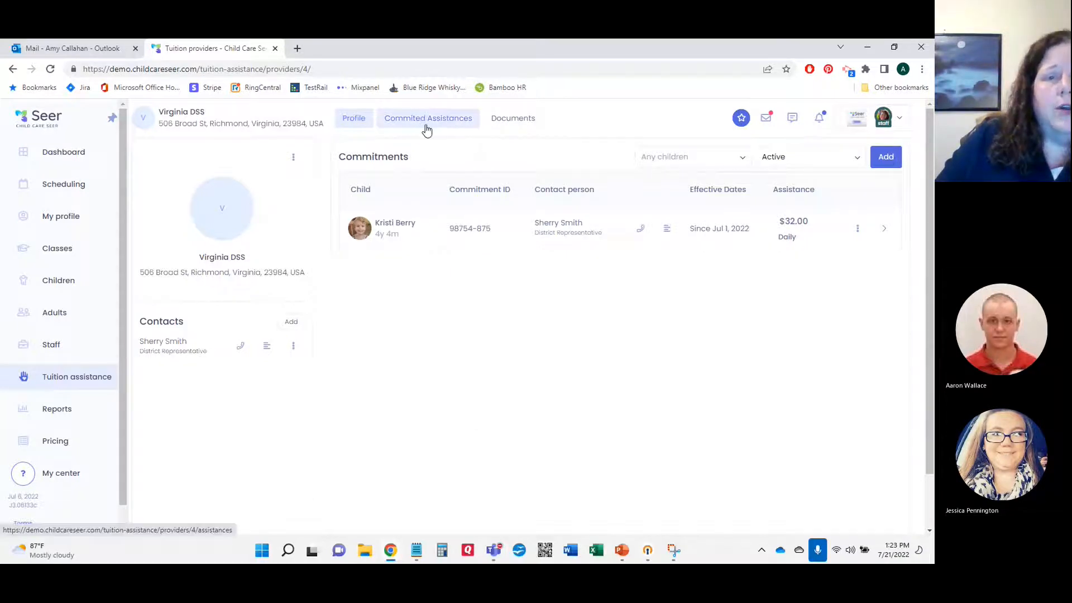
click(430, 124)
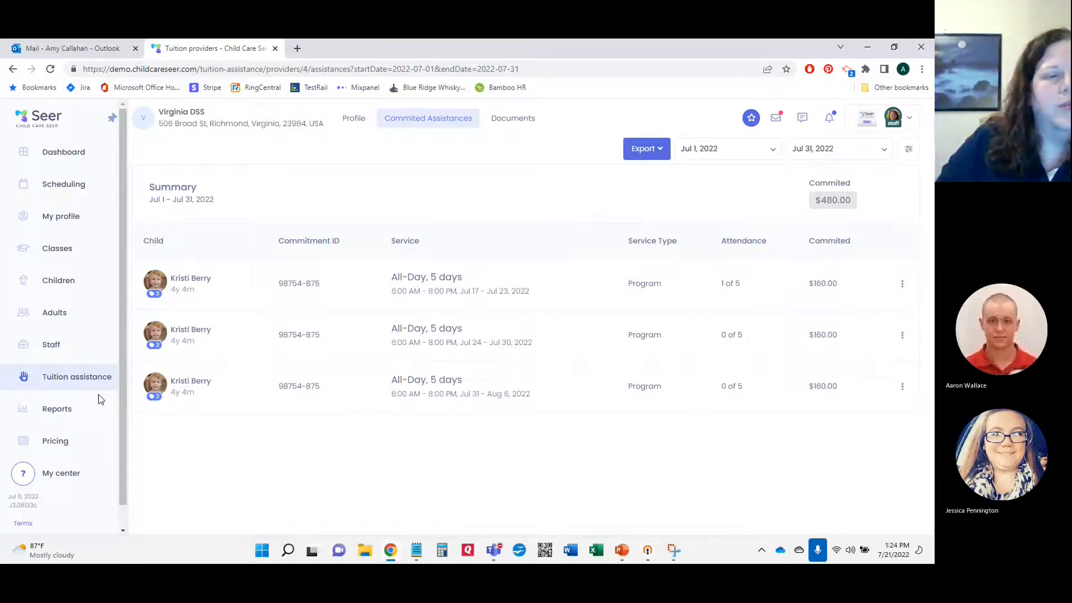
Step: Star the Children Daily report as a favorite and check the Favorites filter
click(62, 413)
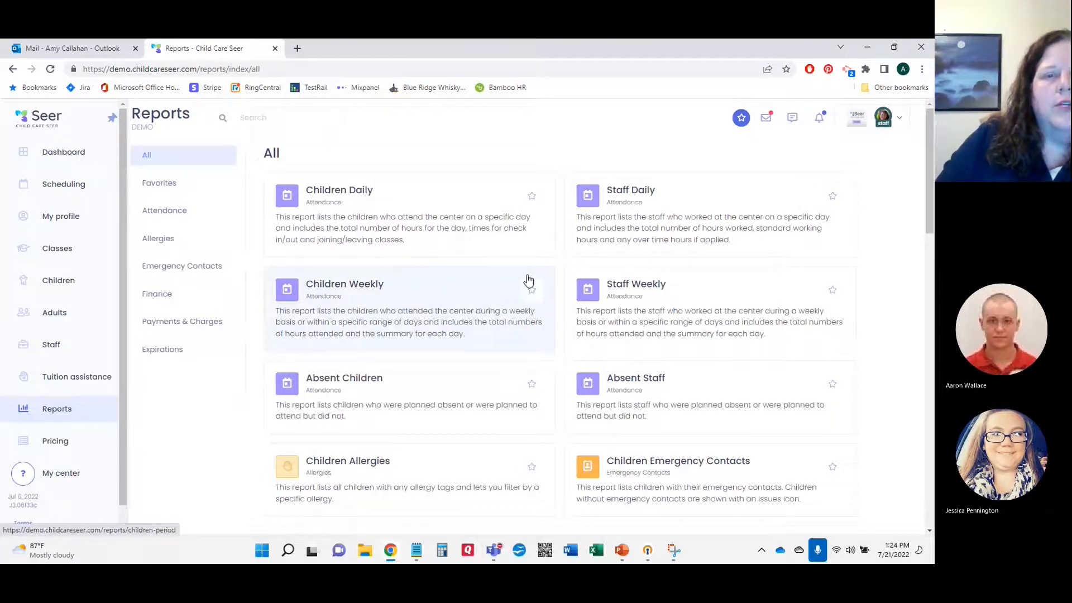
click(532, 198)
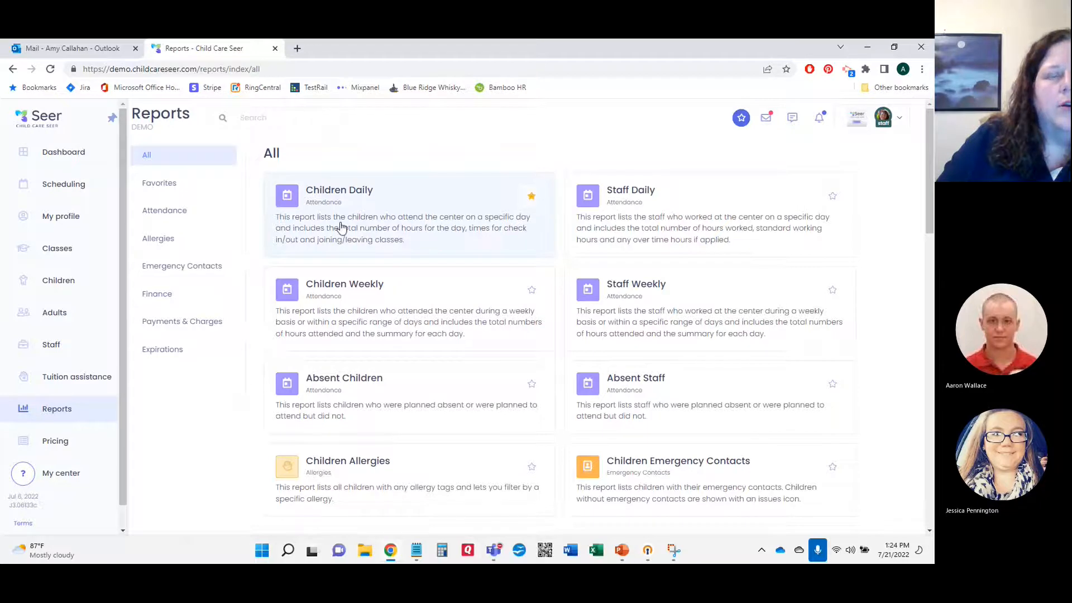
click(169, 190)
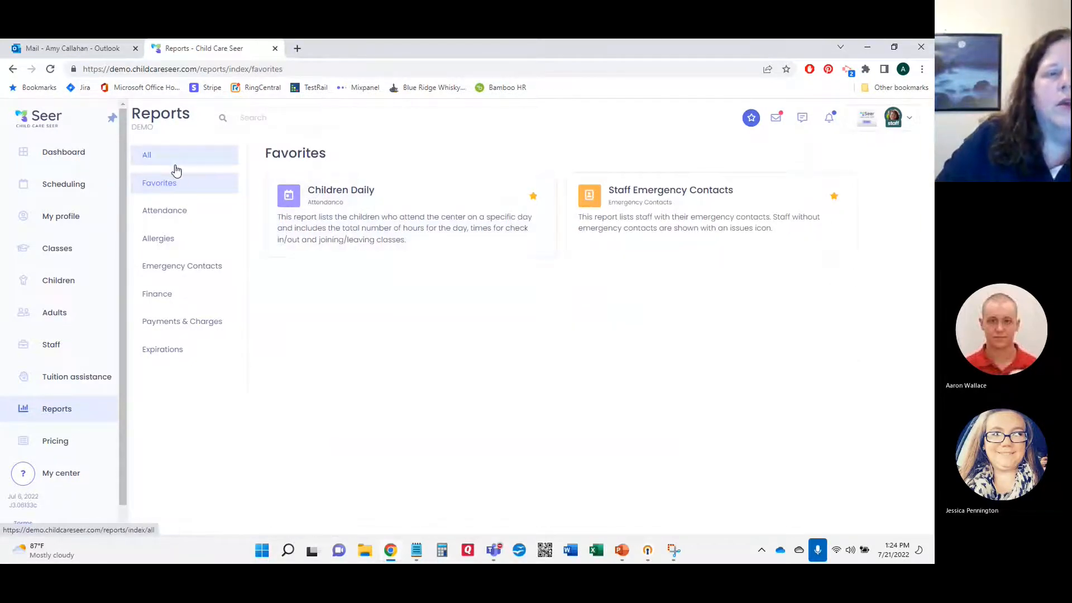
click(174, 164)
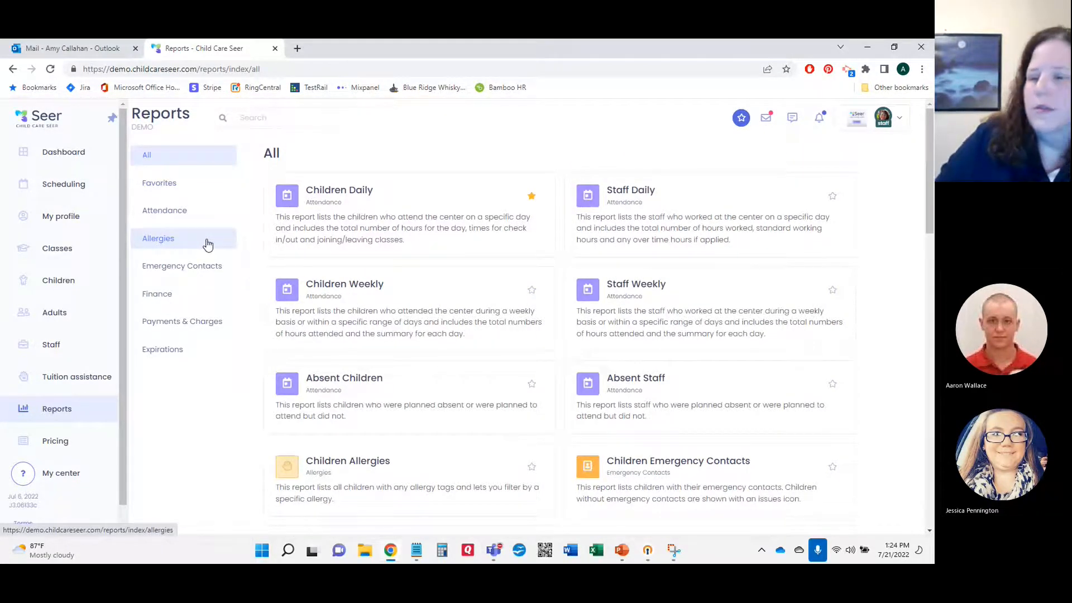
Step: Open the Payments & Charges > Charges summary with its end date set to Aug 31, 2022
click(195, 328)
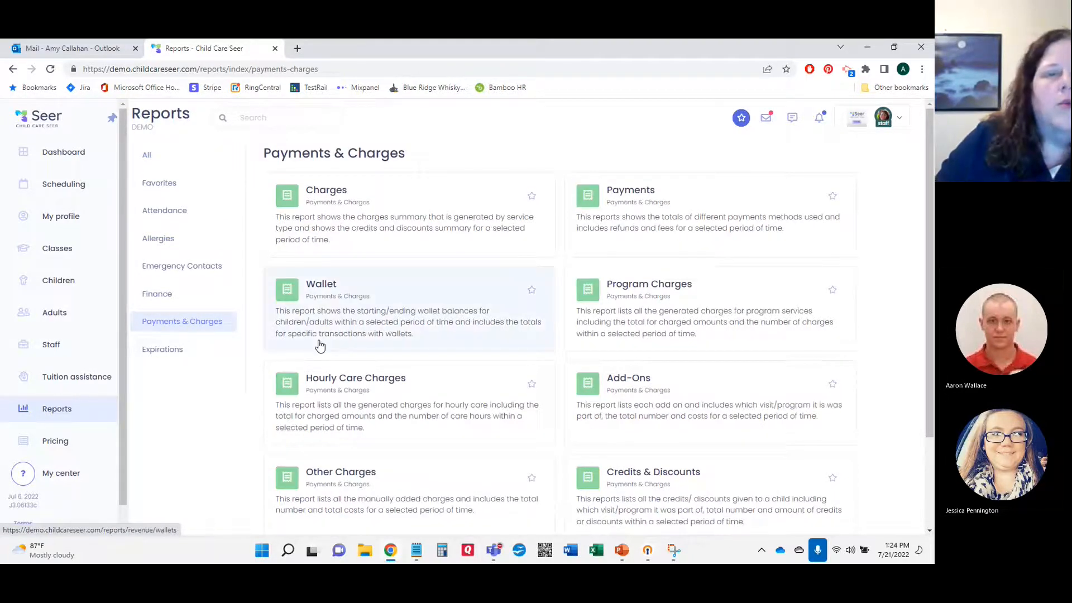
click(328, 191)
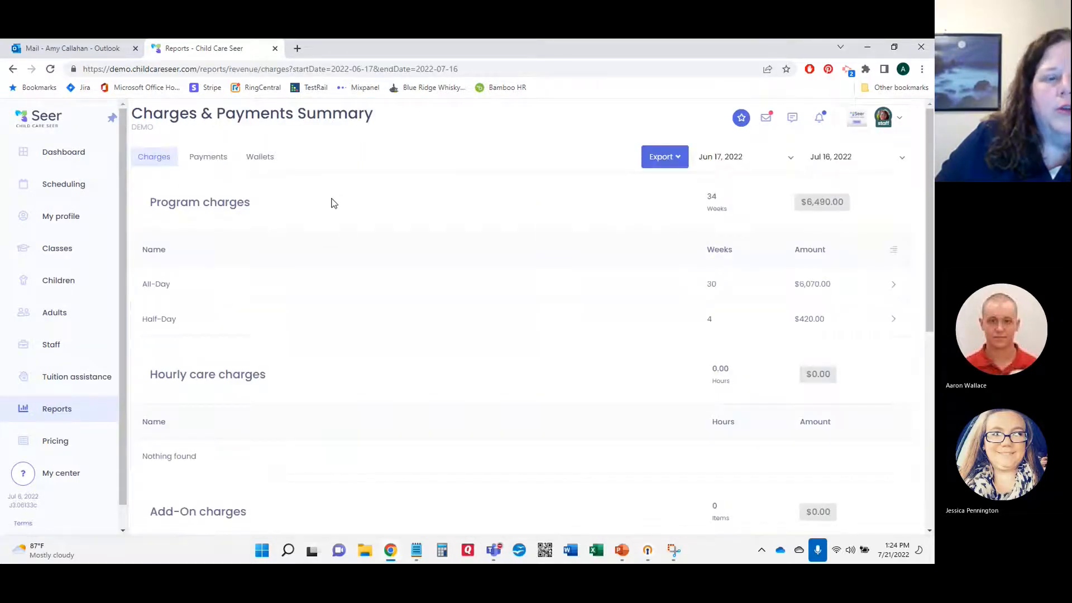
scroll(336, 237, down, 7)
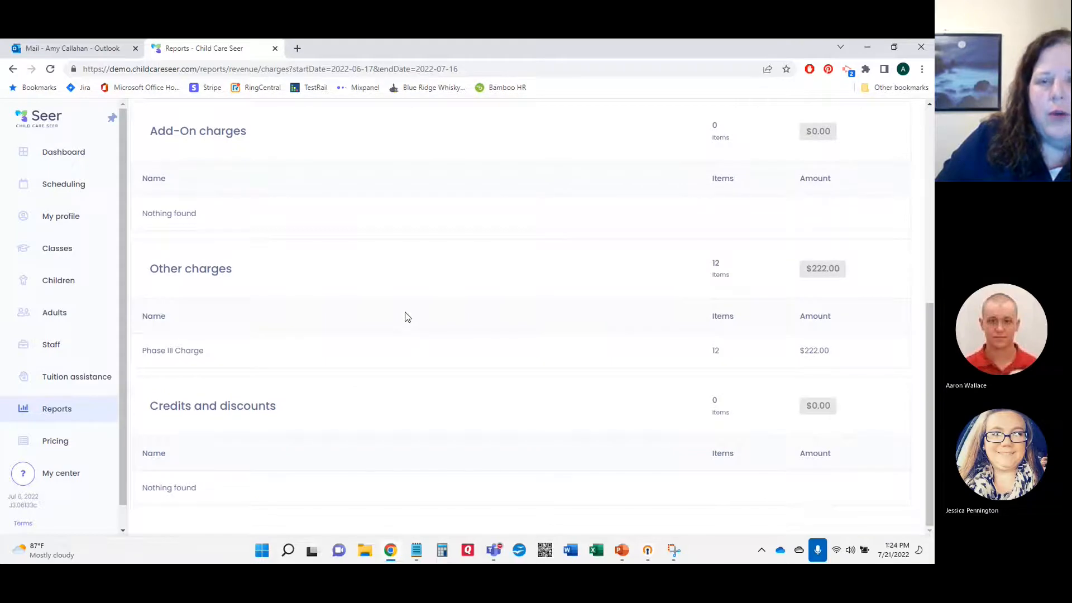
scroll(590, 320, up, 7)
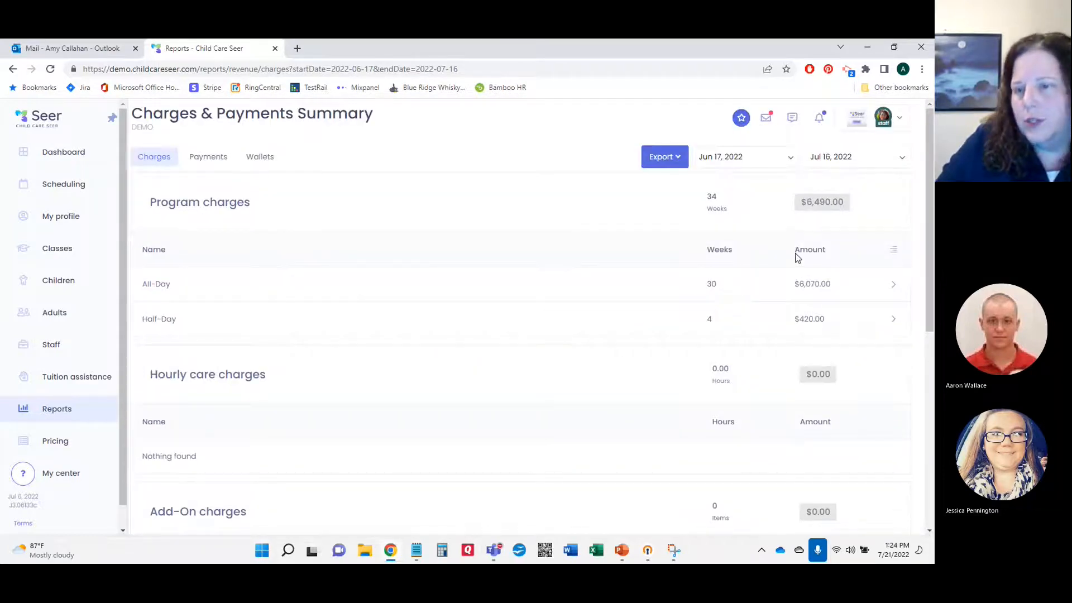
click(854, 160)
click(904, 192)
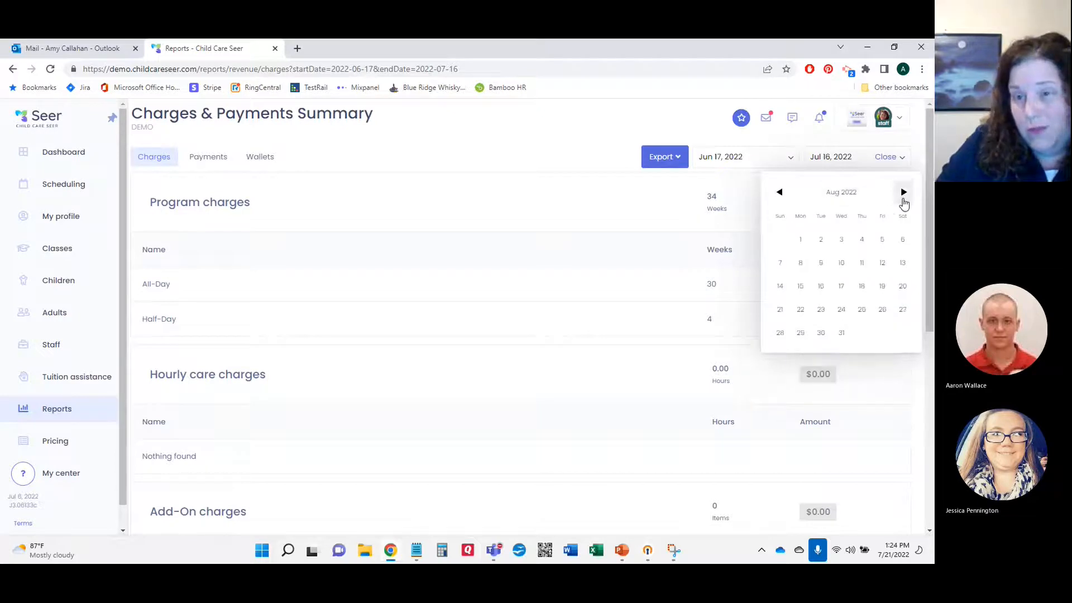
click(842, 333)
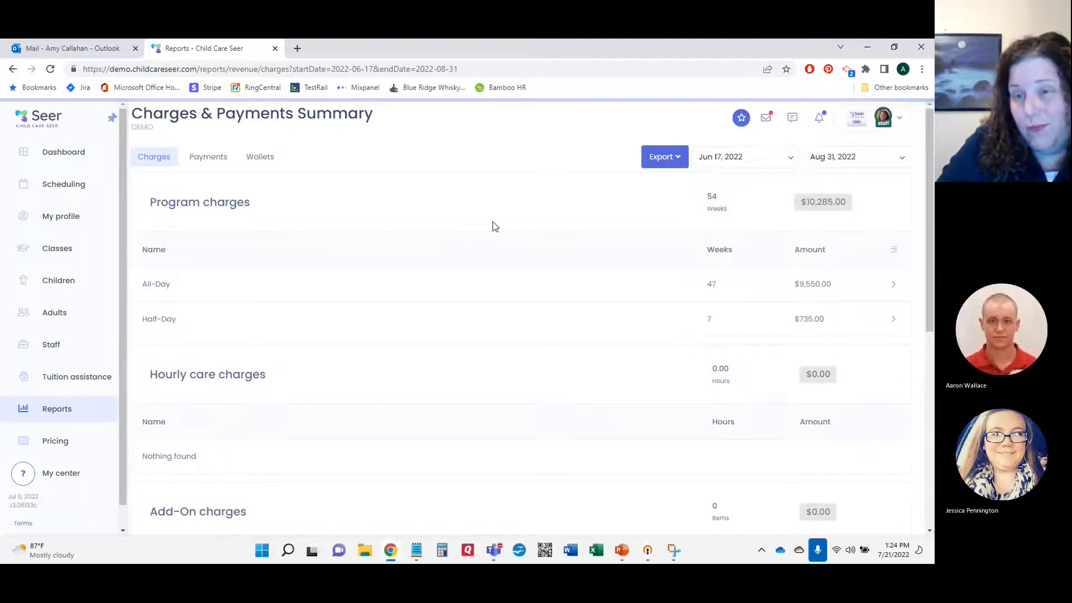
scroll(484, 211, down, 5)
scroll(483, 210, down, 1)
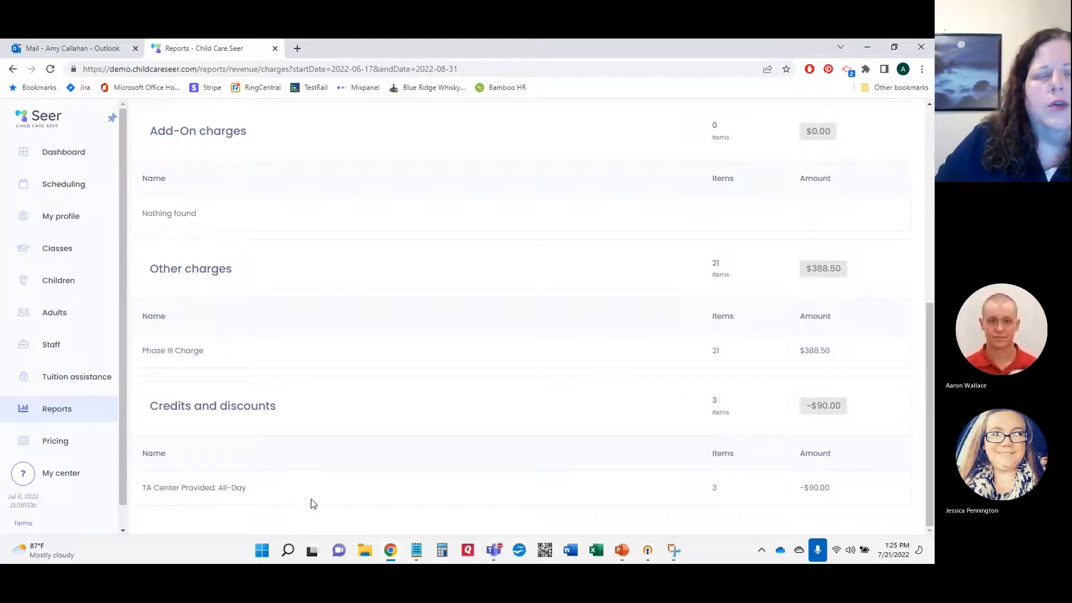
scroll(338, 499, up, 7)
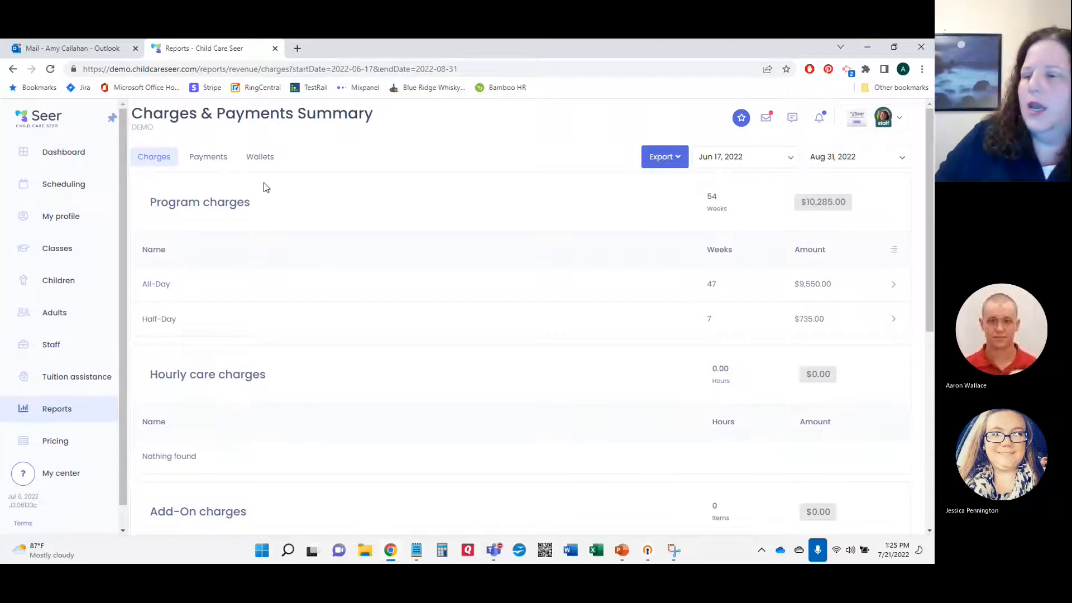
Step: Switch to Payments and set the end date to Jul 29, 2022, showing $2,960.00 across 20 transactions
click(216, 160)
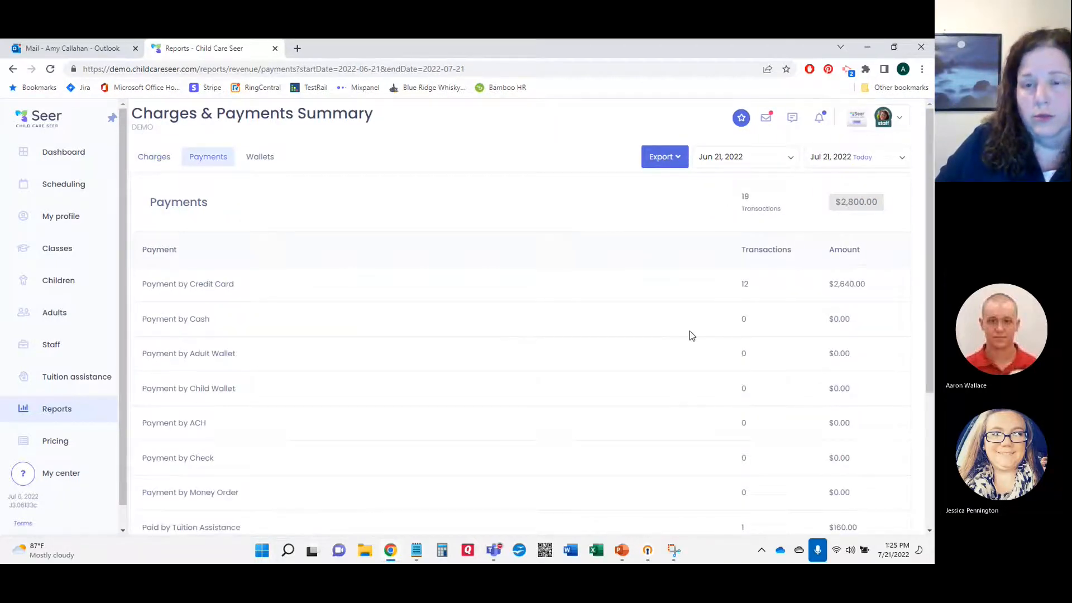
scroll(692, 331, down, 4)
scroll(814, 308, up, 4)
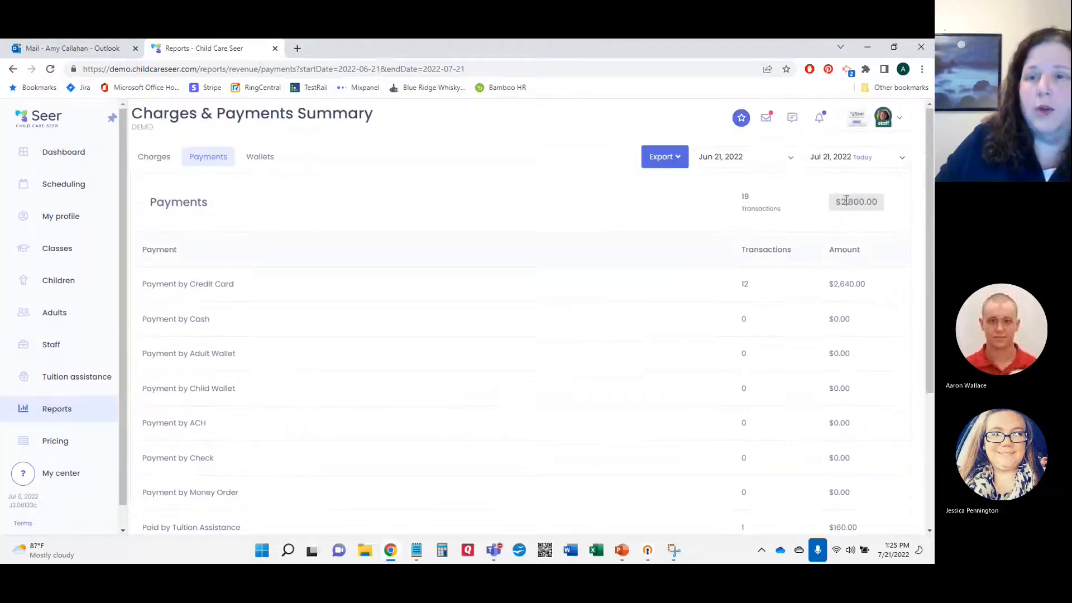
click(860, 161)
click(884, 331)
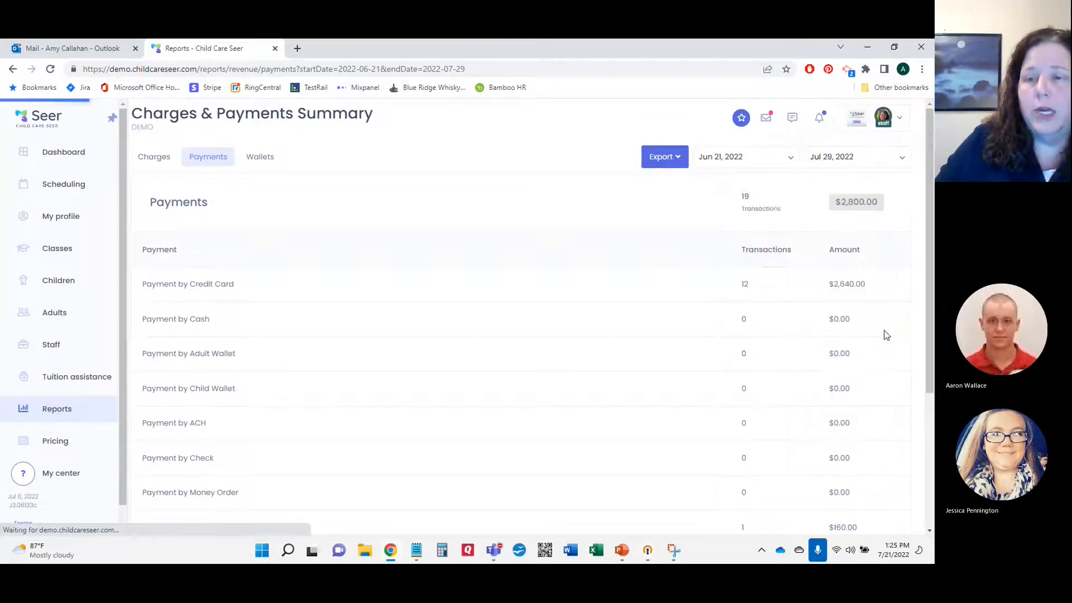
scroll(269, 305, down, 4)
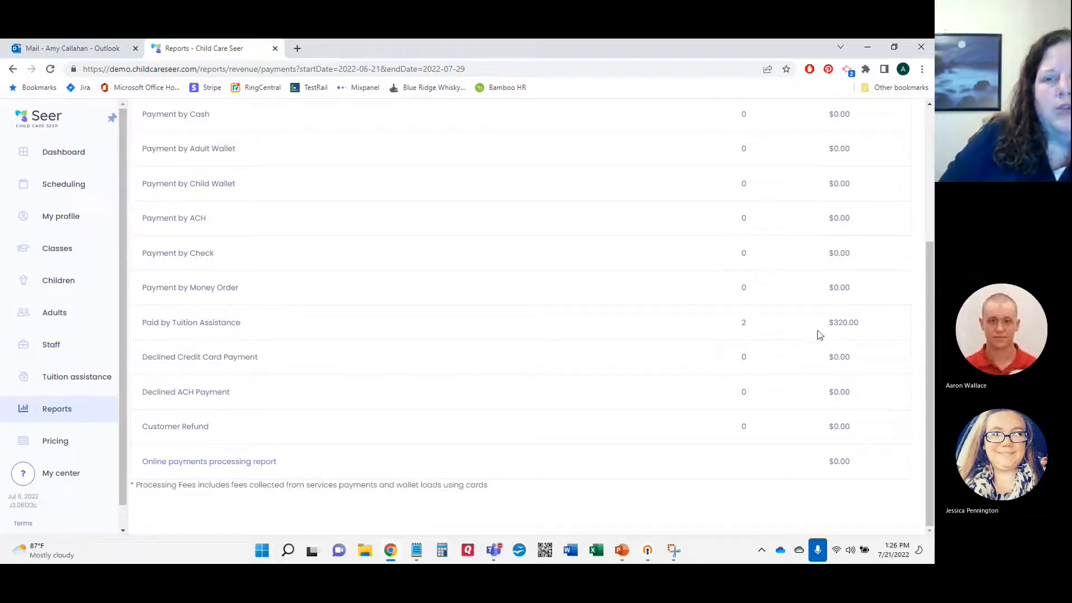
scroll(817, 330, up, 4)
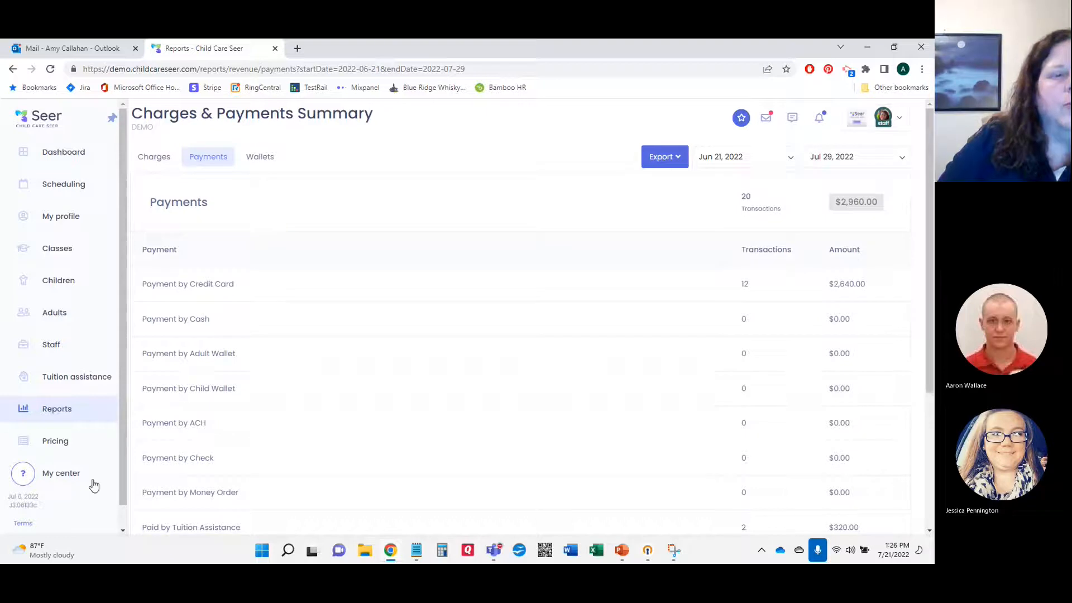
Step: Go to Reports and filter to the Finance category, listing Unpaid Services, All Payments and Payouts
click(59, 412)
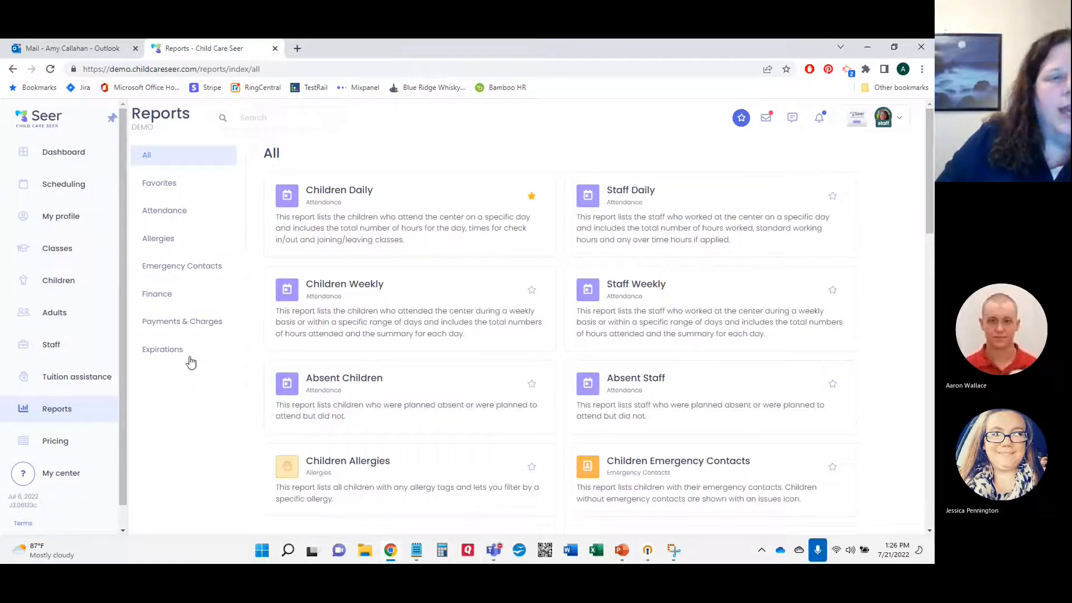
click(166, 296)
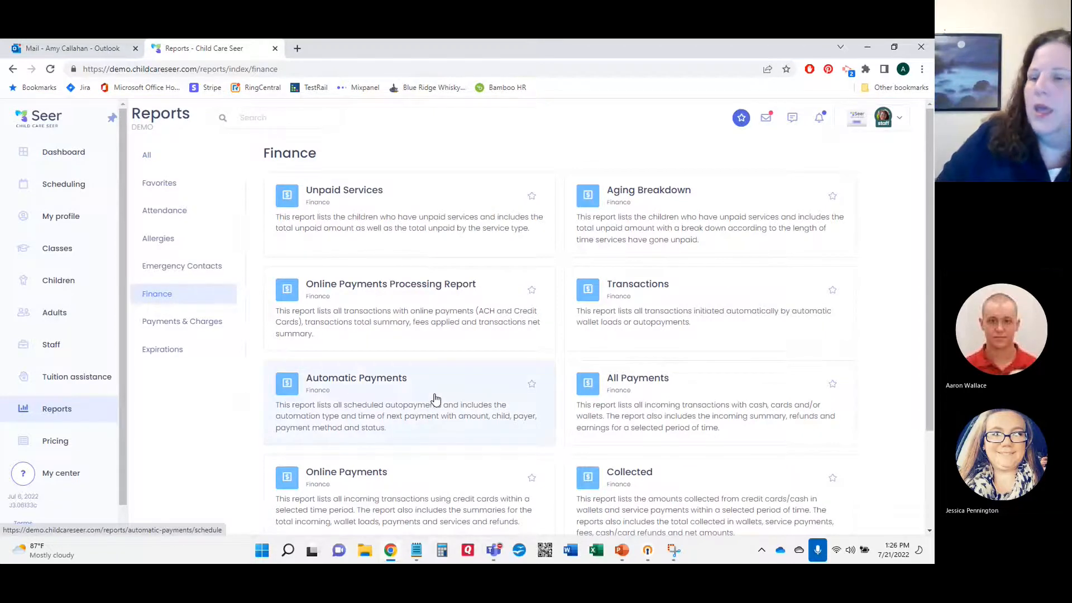
scroll(435, 397, down, 2)
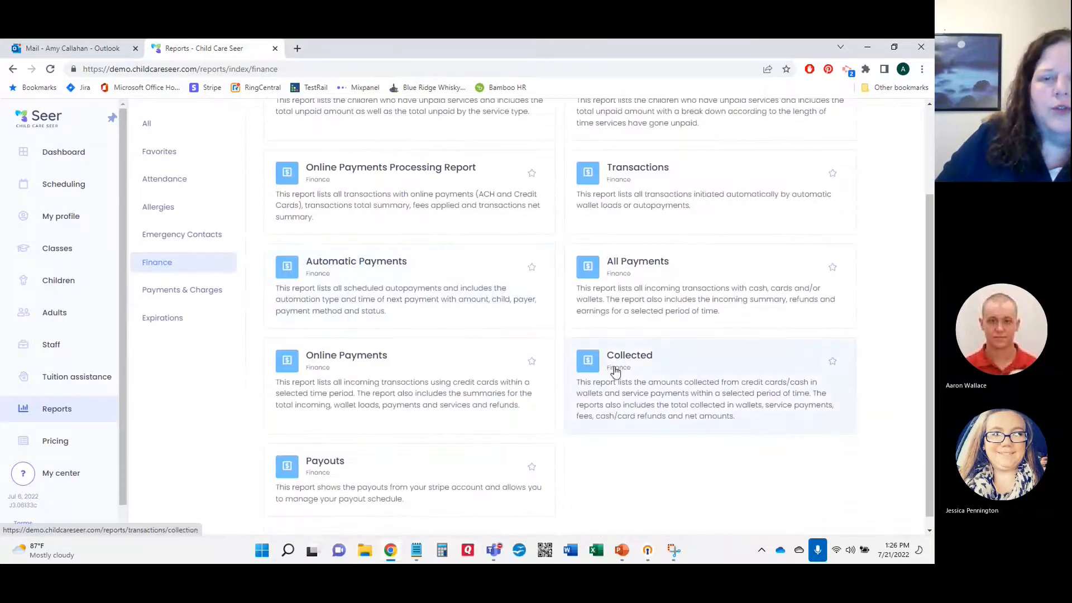
Step: Open the Collected finance report and look through its transactions
click(623, 366)
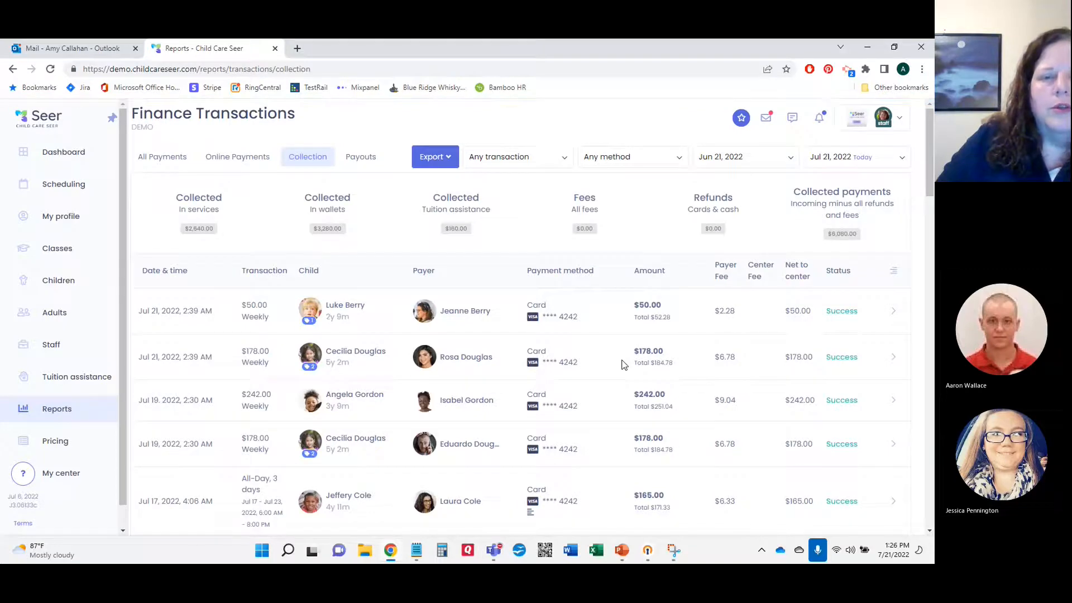
scroll(673, 374, down, 7)
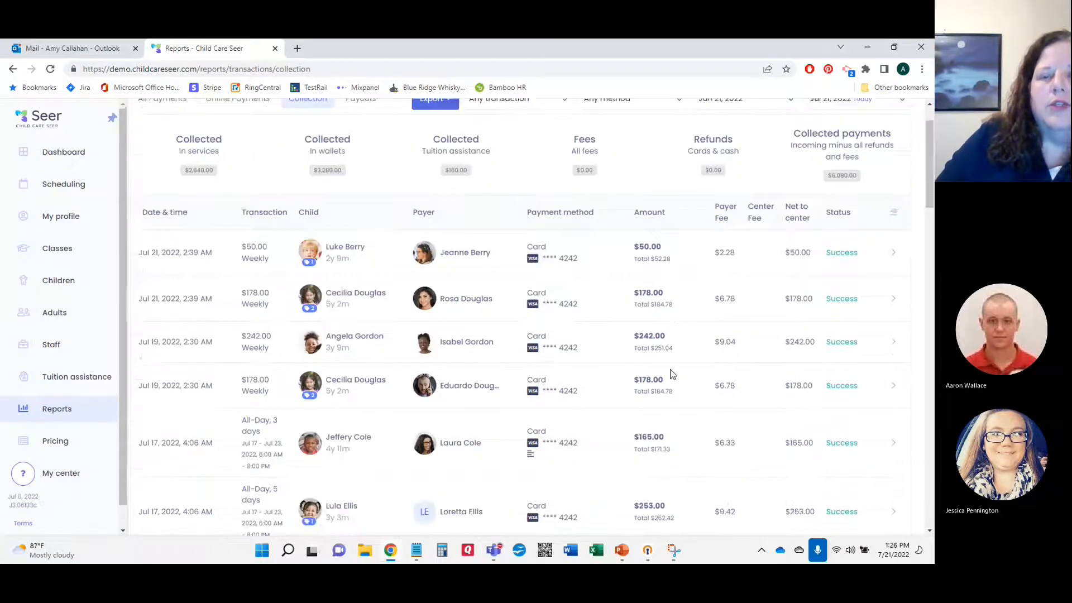
scroll(673, 374, down, 10)
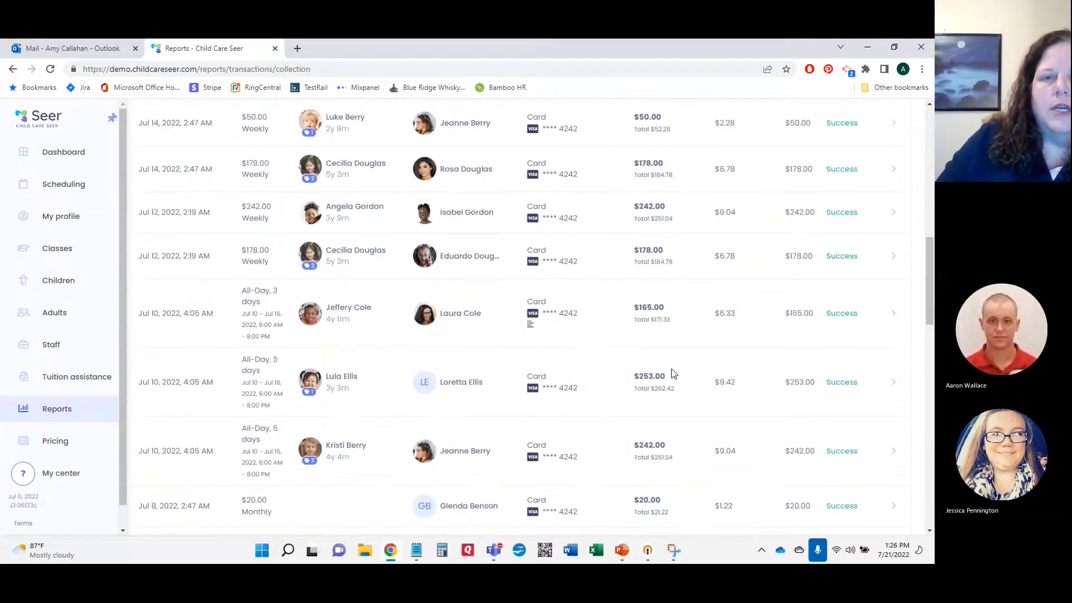
scroll(680, 360, up, 15)
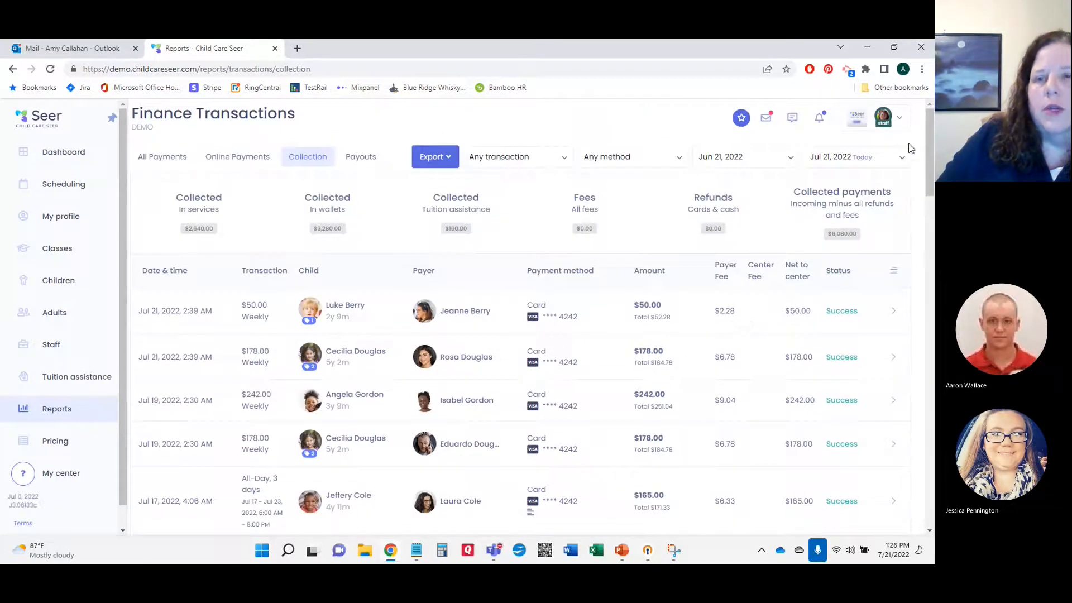
Step: Filter collections to end Jul 21, 2022 and show only Tuition assistance payments
click(904, 161)
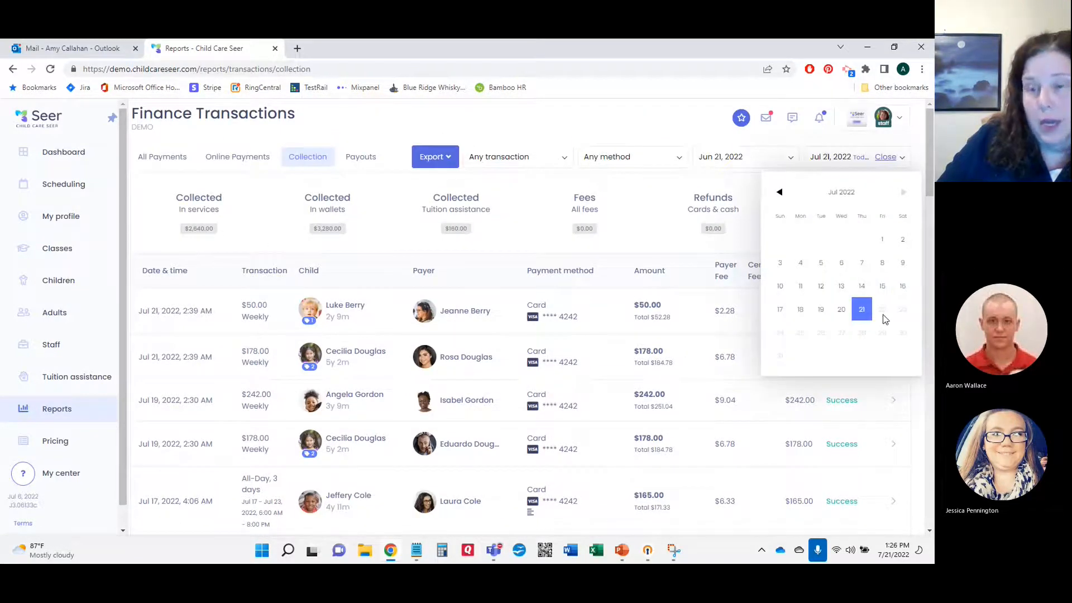
click(862, 313)
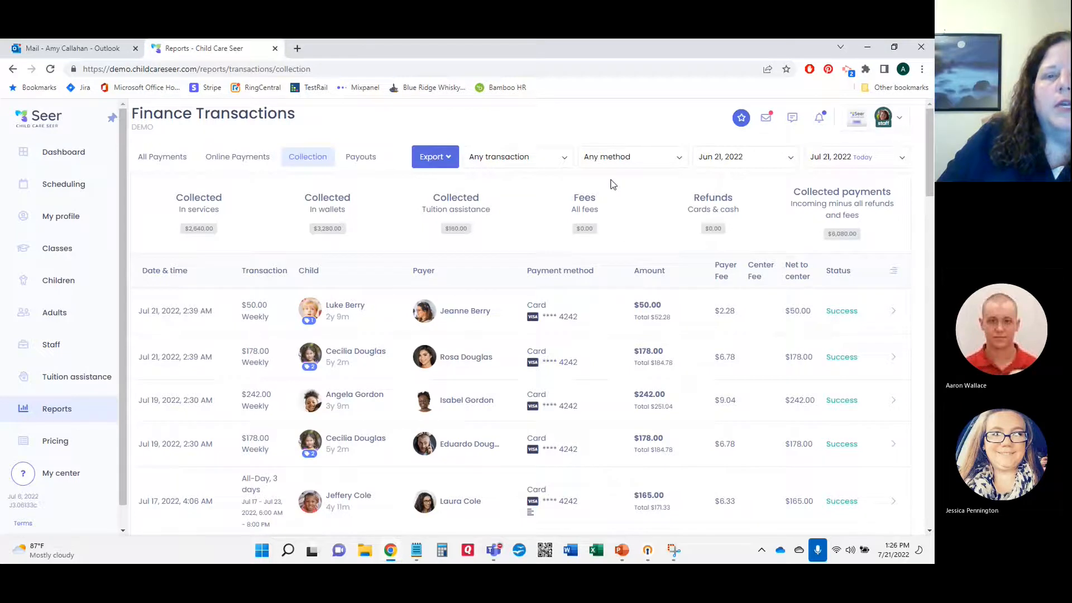
click(677, 159)
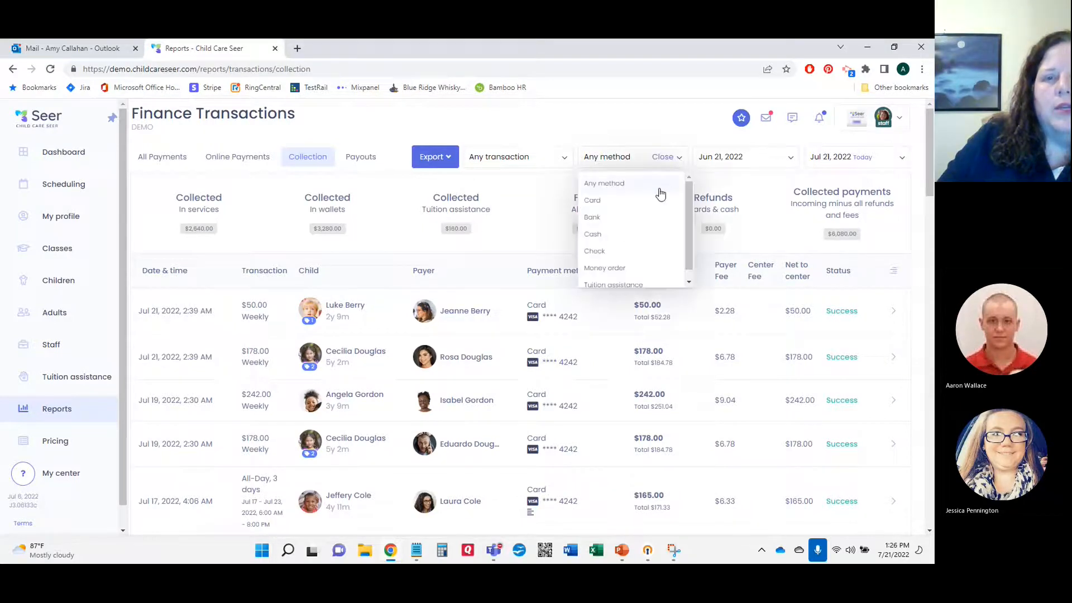
scroll(661, 194, down, 1)
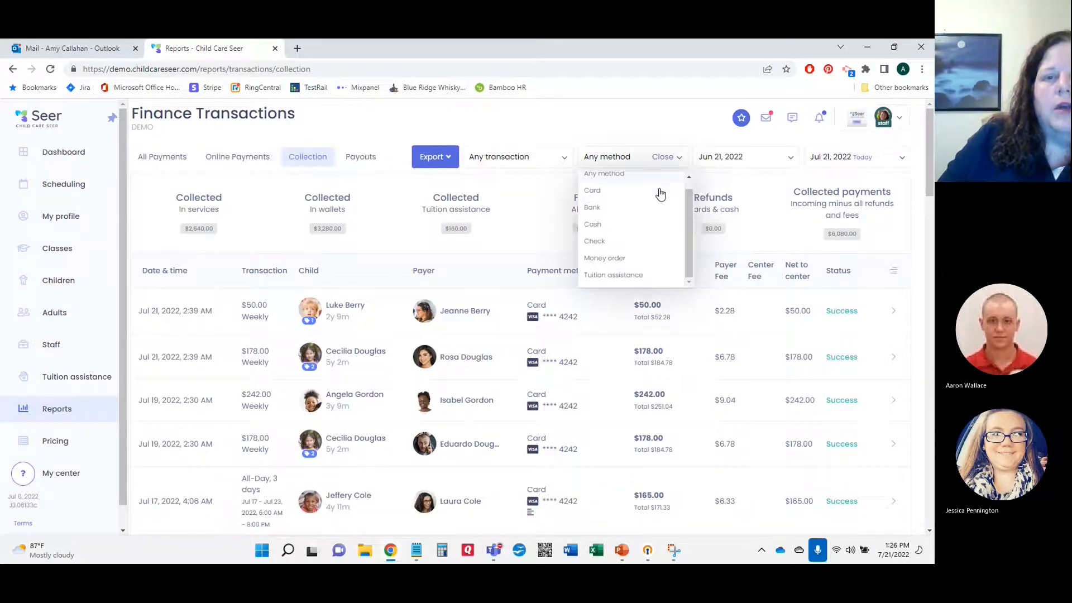
click(642, 276)
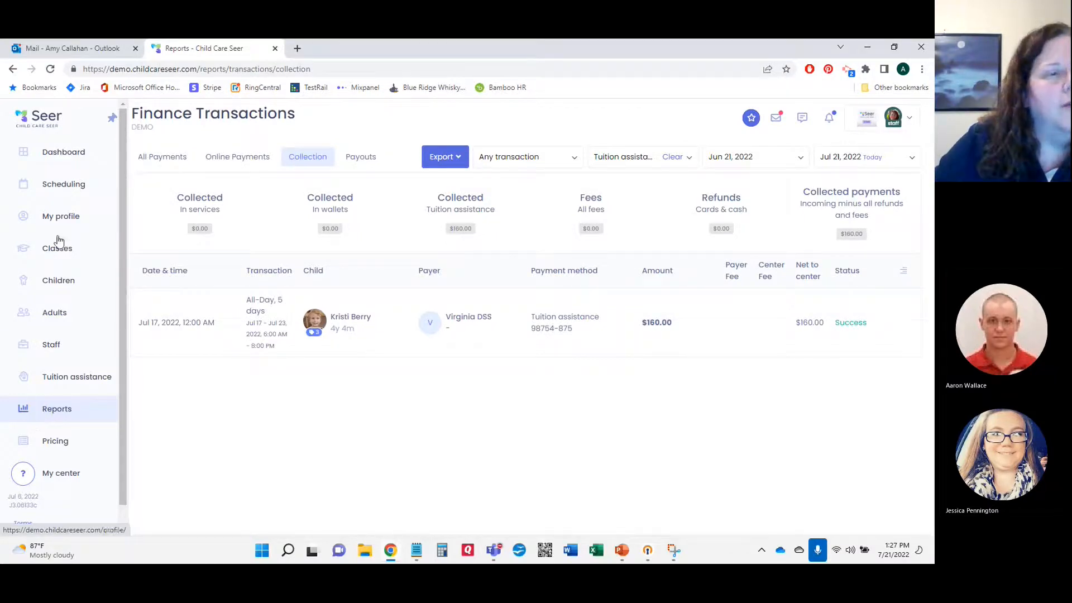
Step: Open the first child's Money > Services and expand the Jul 17–23, 2022 week's breakdown
click(66, 283)
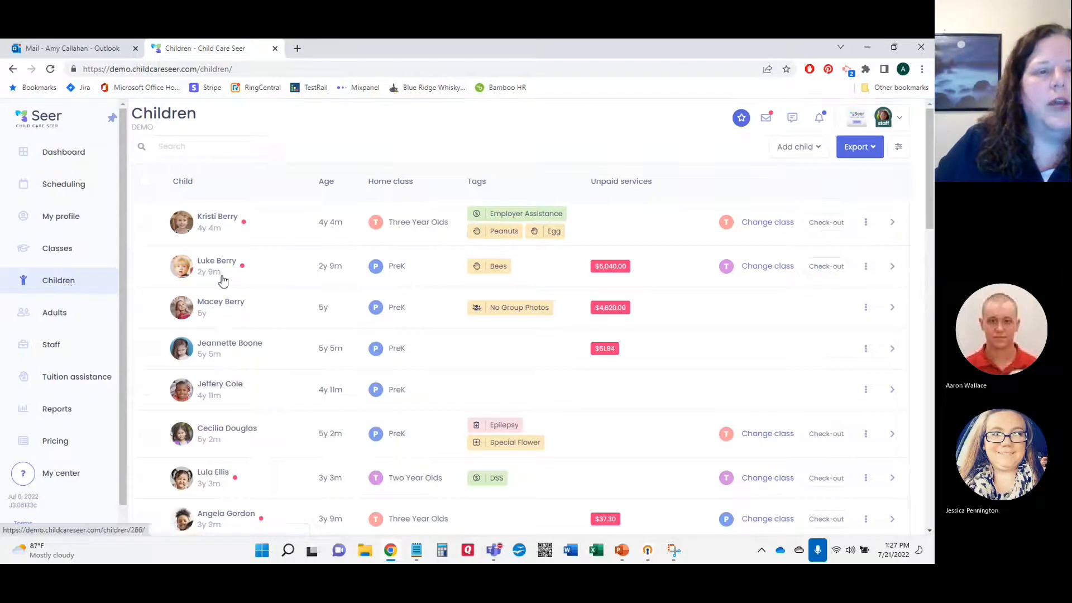
click(215, 217)
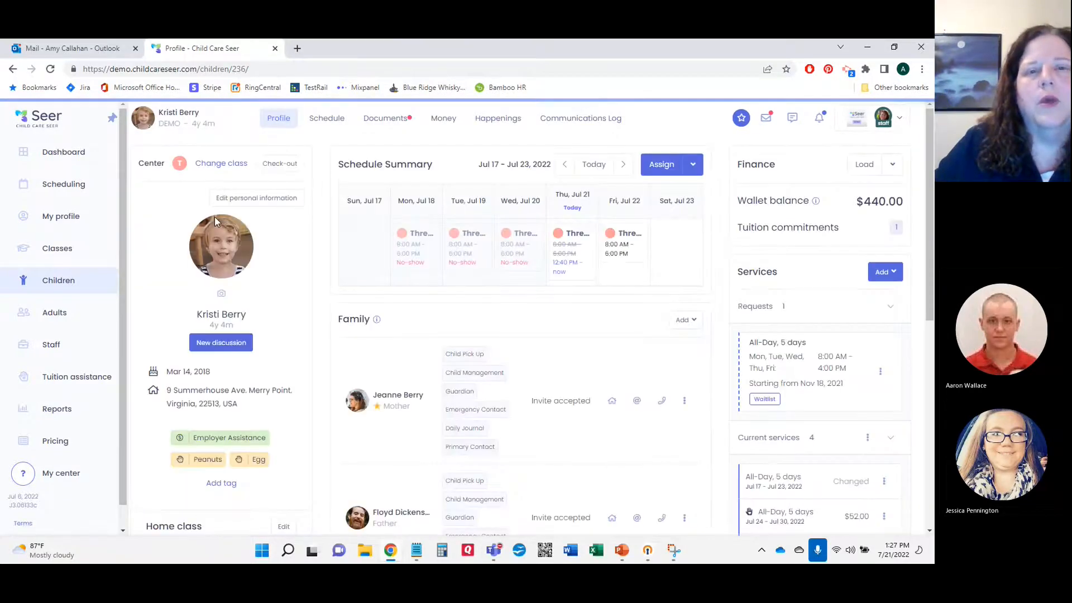
click(451, 123)
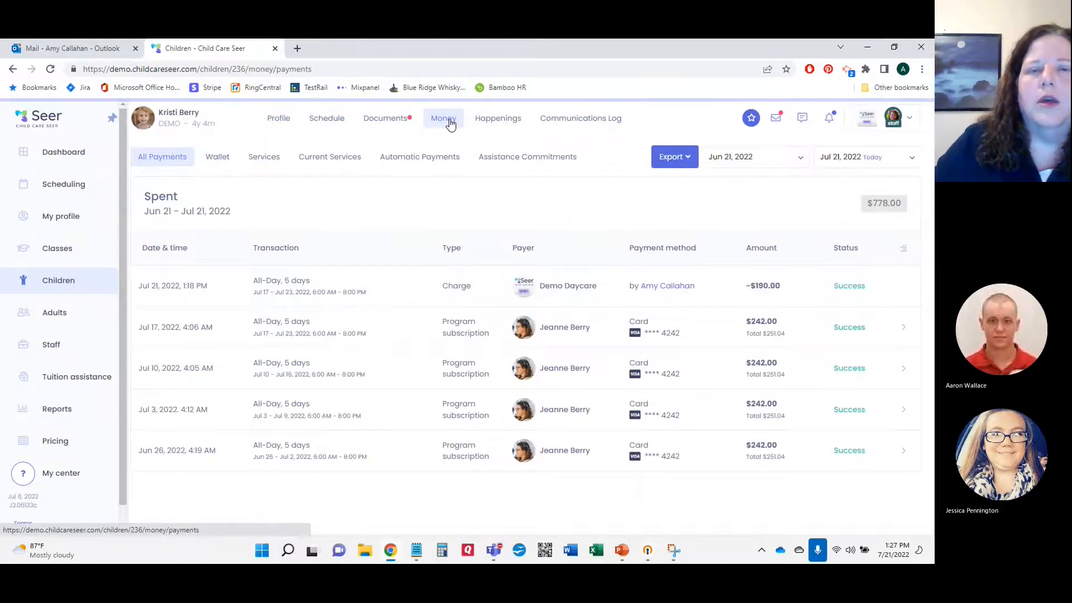
click(269, 161)
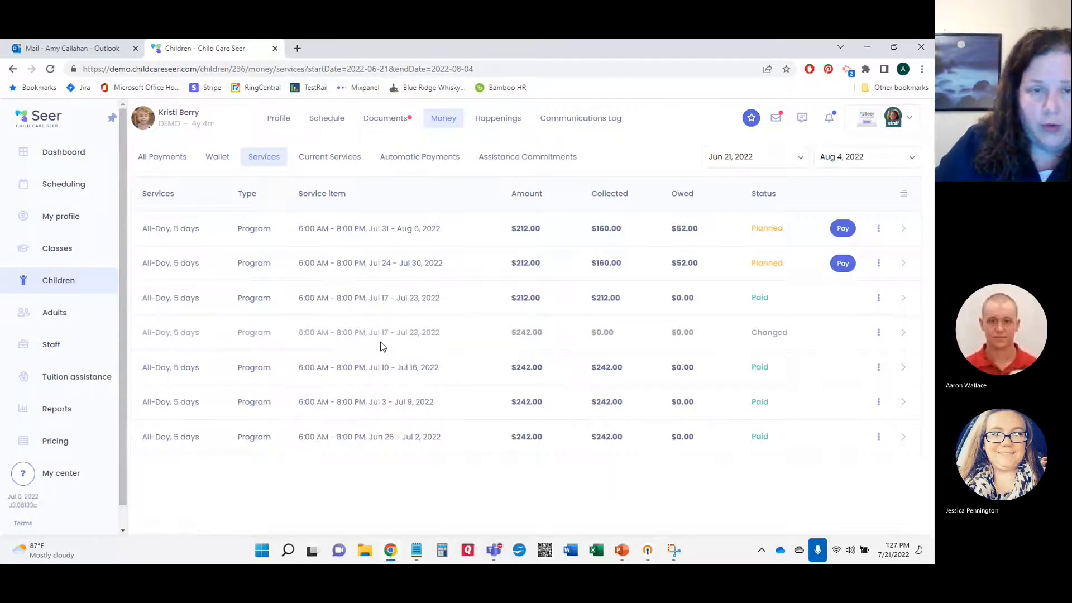
click(902, 298)
scroll(903, 300, down, 2)
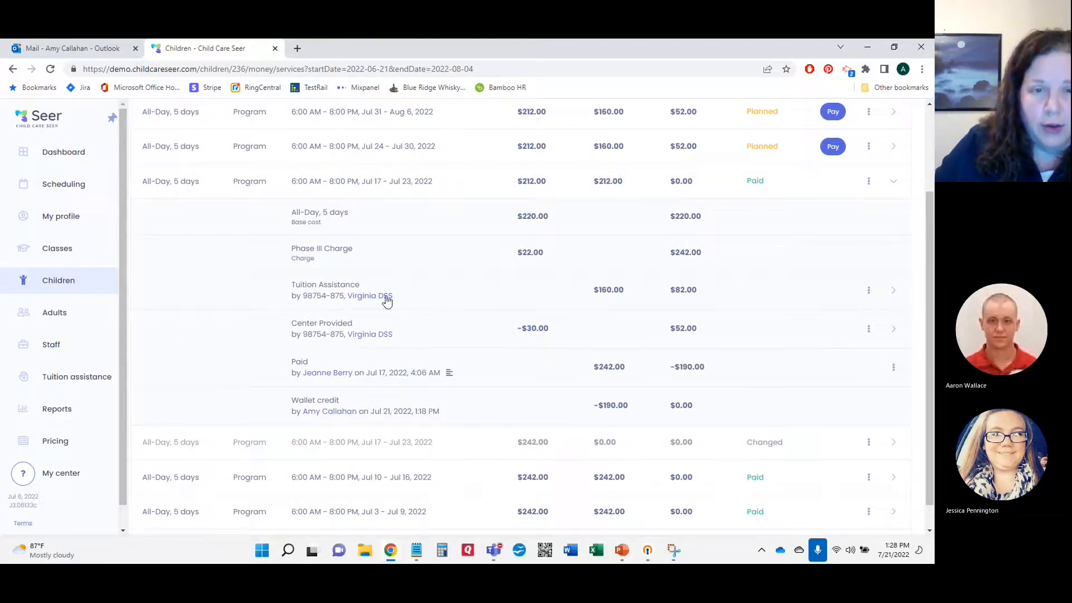
Step: Add a $32.00 Absence adjustment, paid by Family, to the Jul 17–23 tuition assistance
click(869, 291)
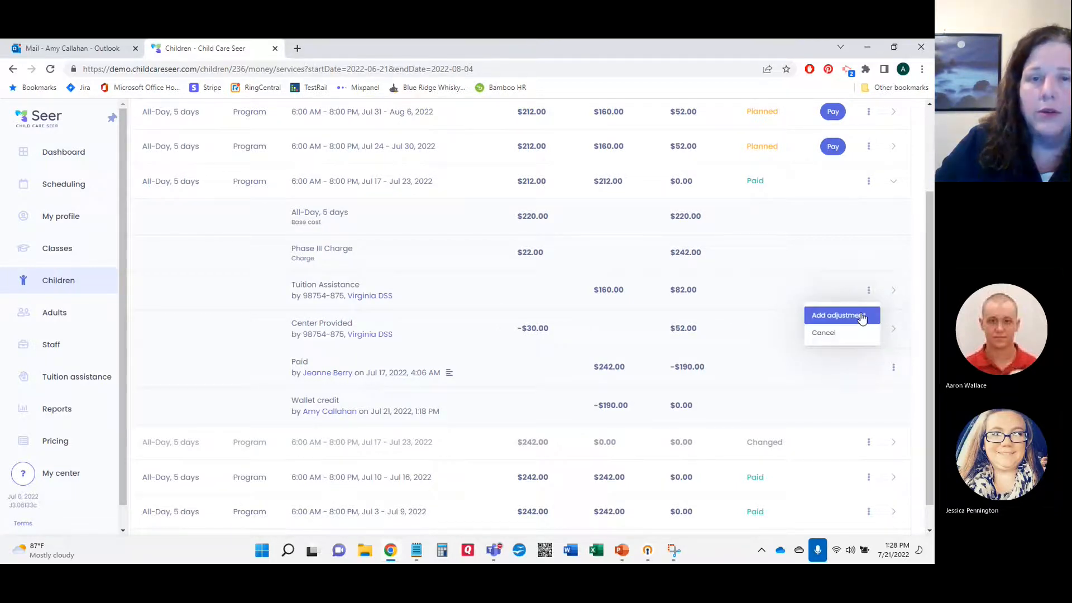
click(862, 317)
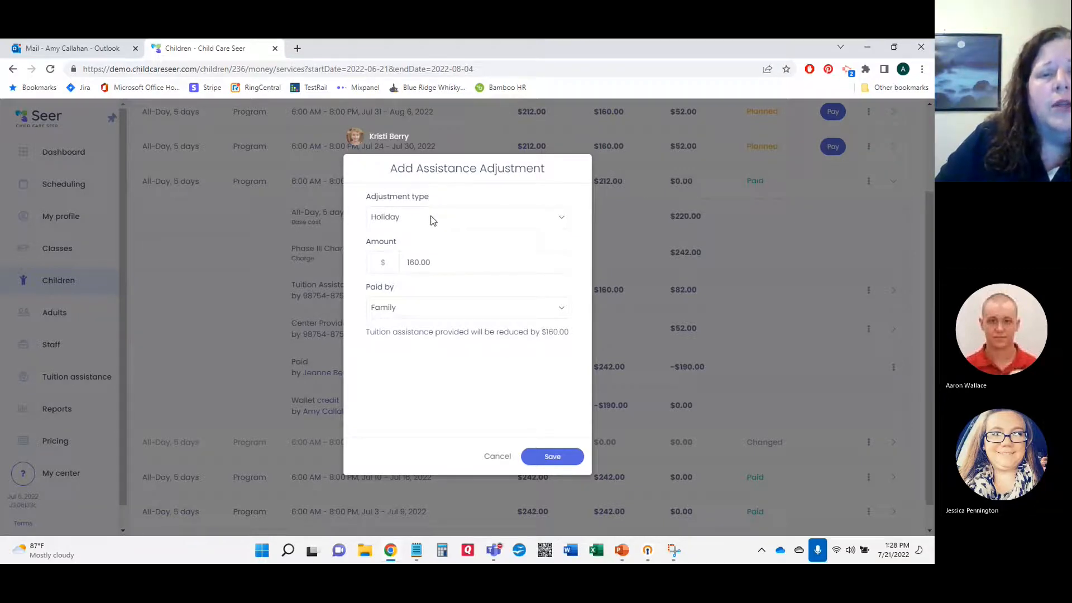
click(408, 218)
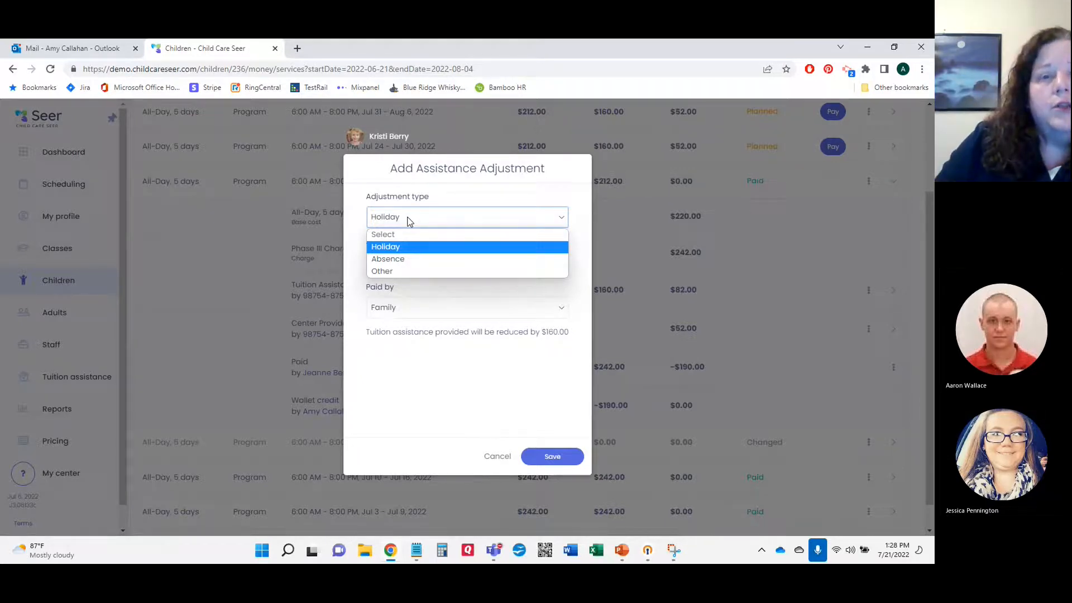
click(410, 260)
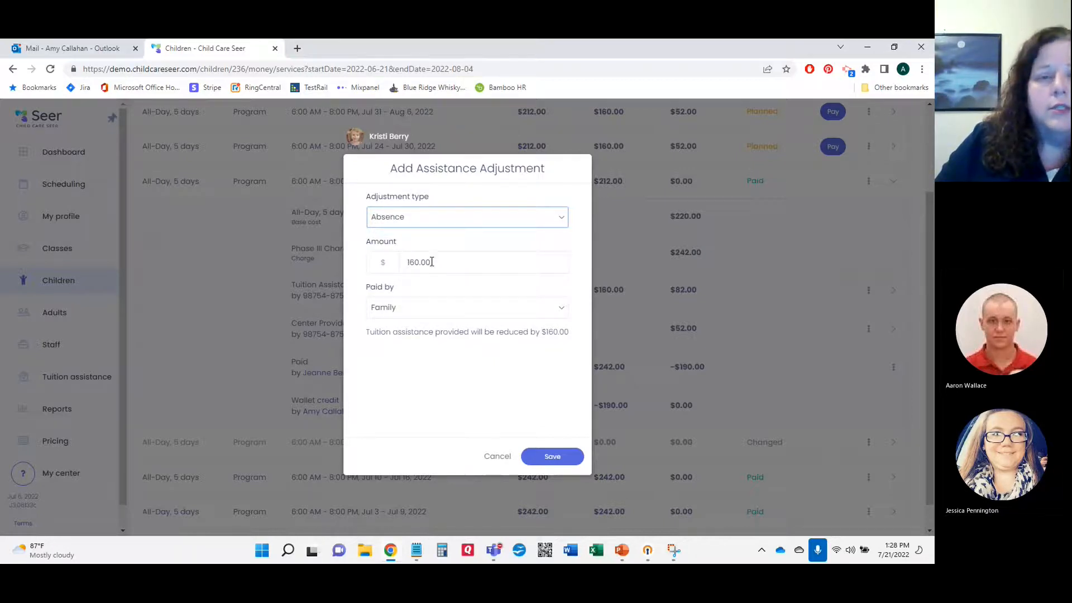
drag(437, 263, 391, 267)
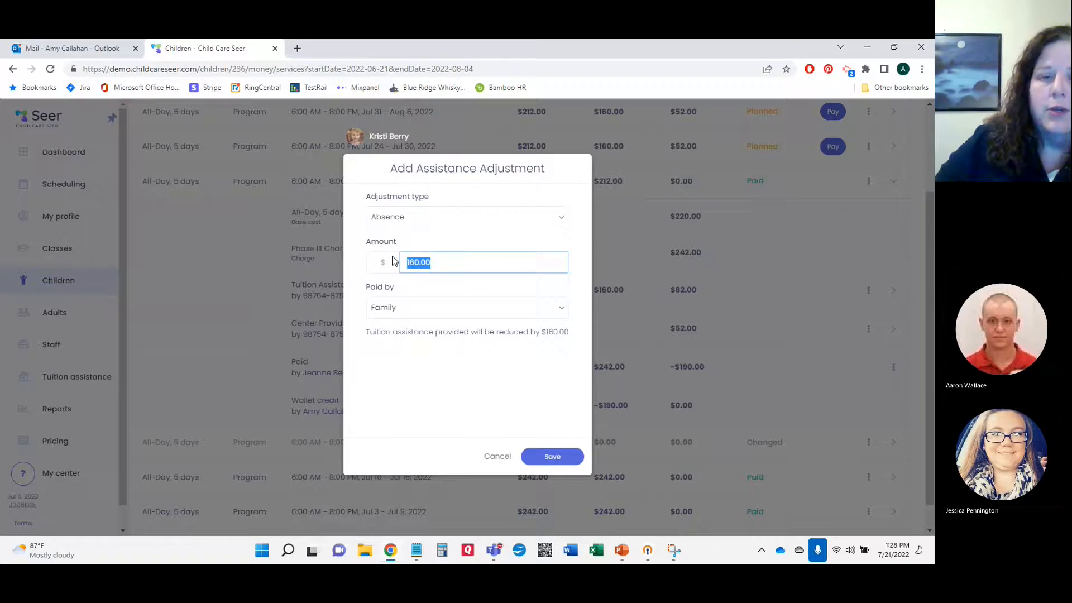
text(0.32)
text(00)
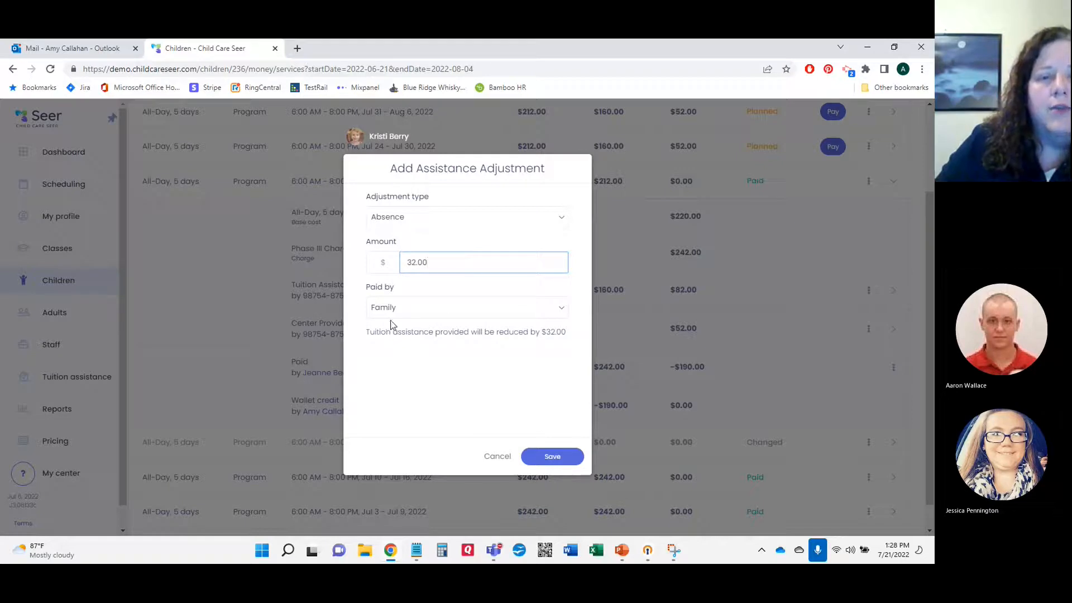
click(563, 310)
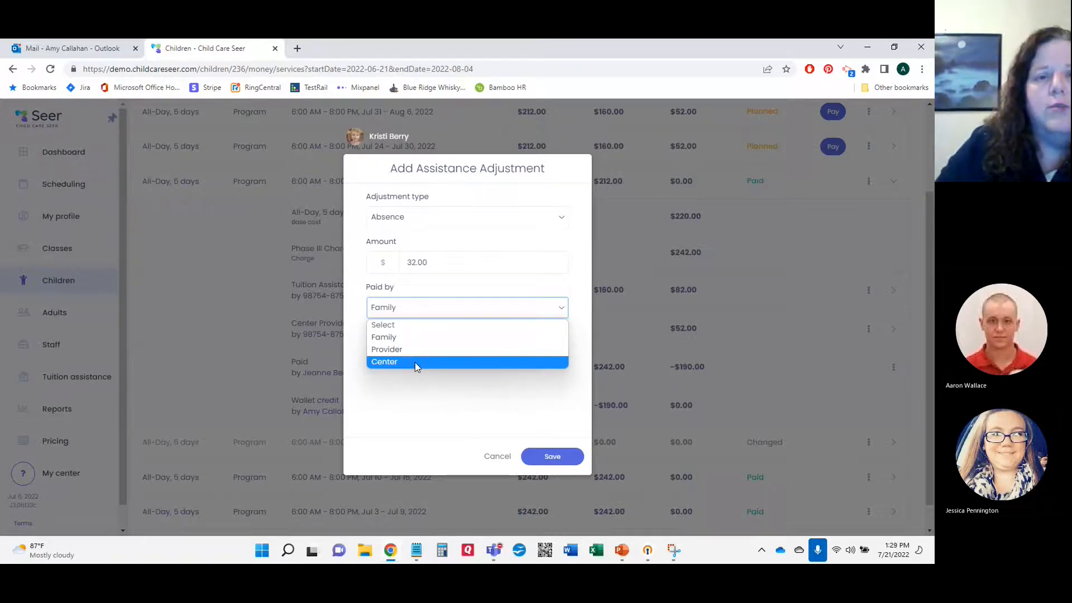
click(402, 337)
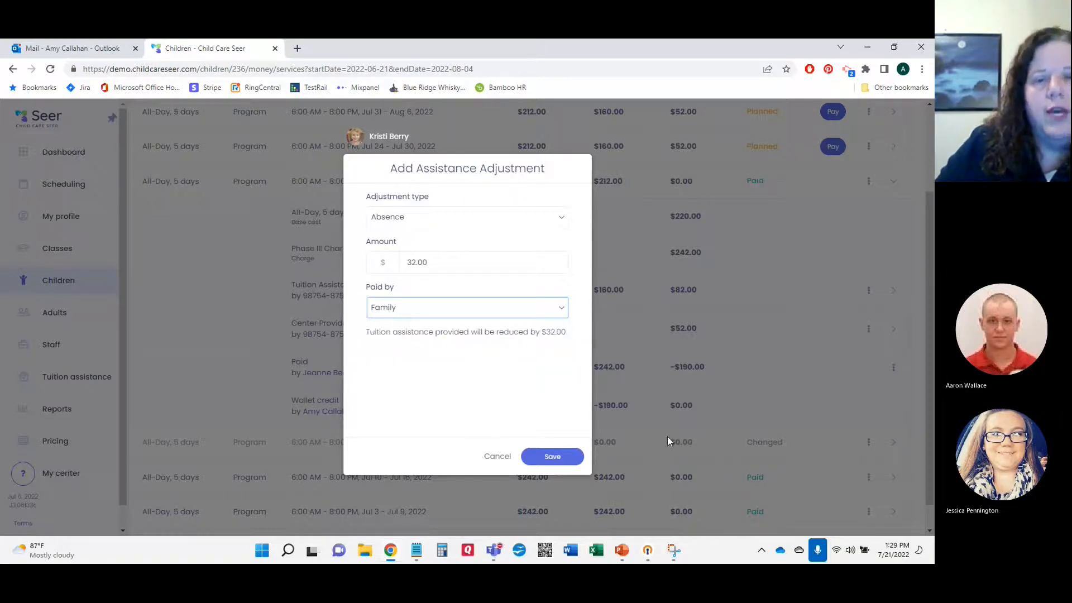
click(553, 456)
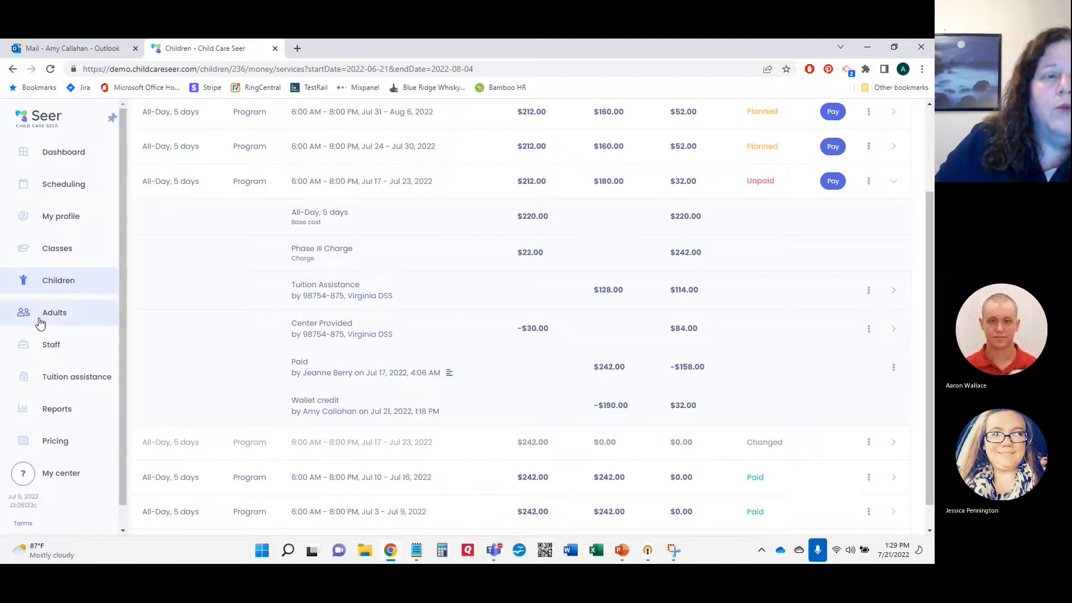
Step: On the Children list, select the first, third, fourth and fifth children
click(58, 281)
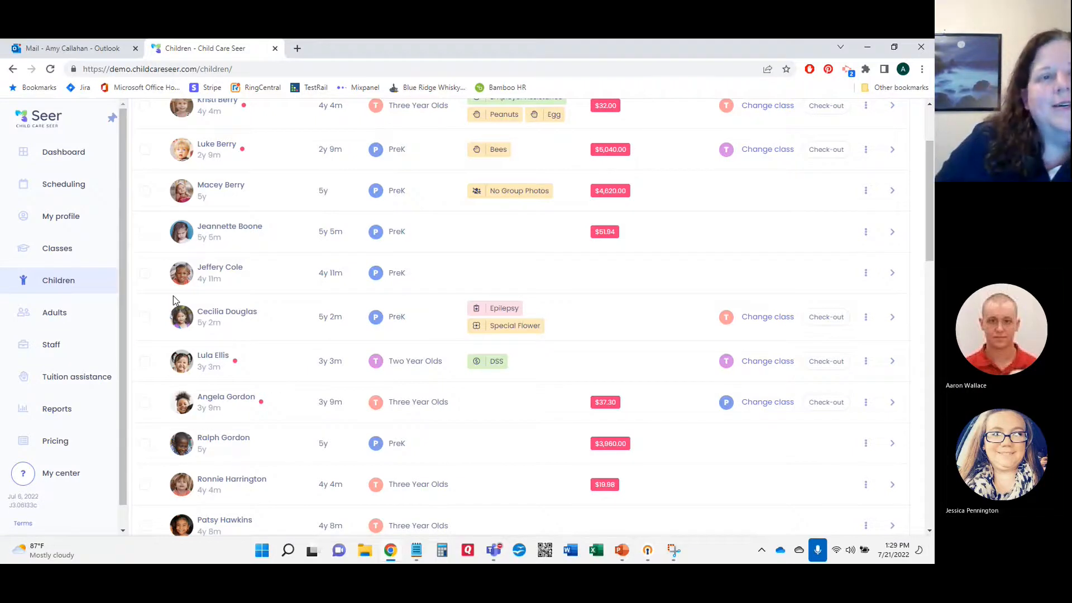
scroll(207, 293, up, 2)
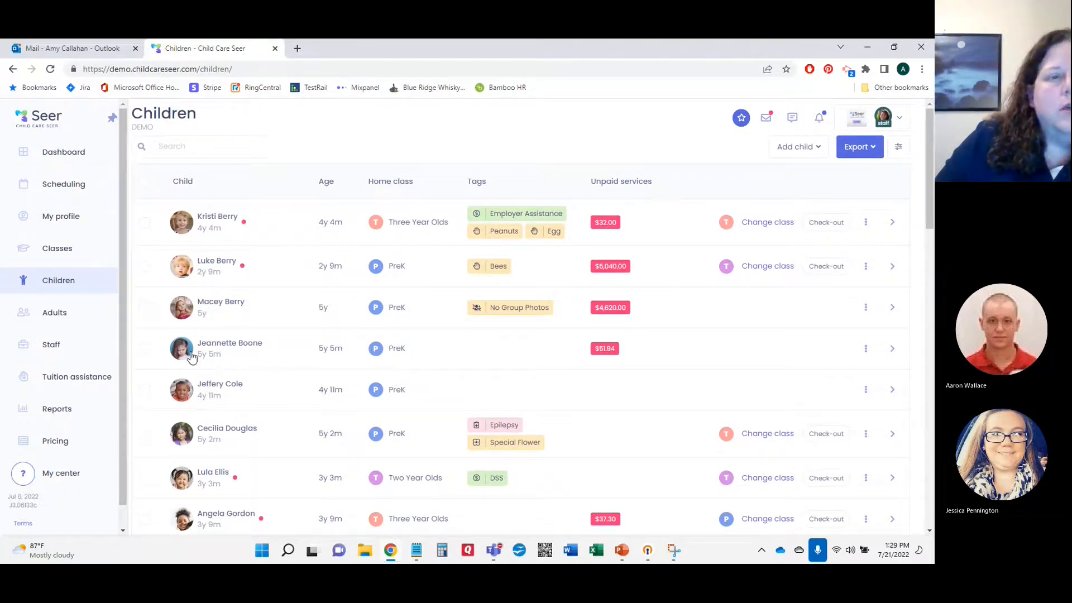
click(145, 222)
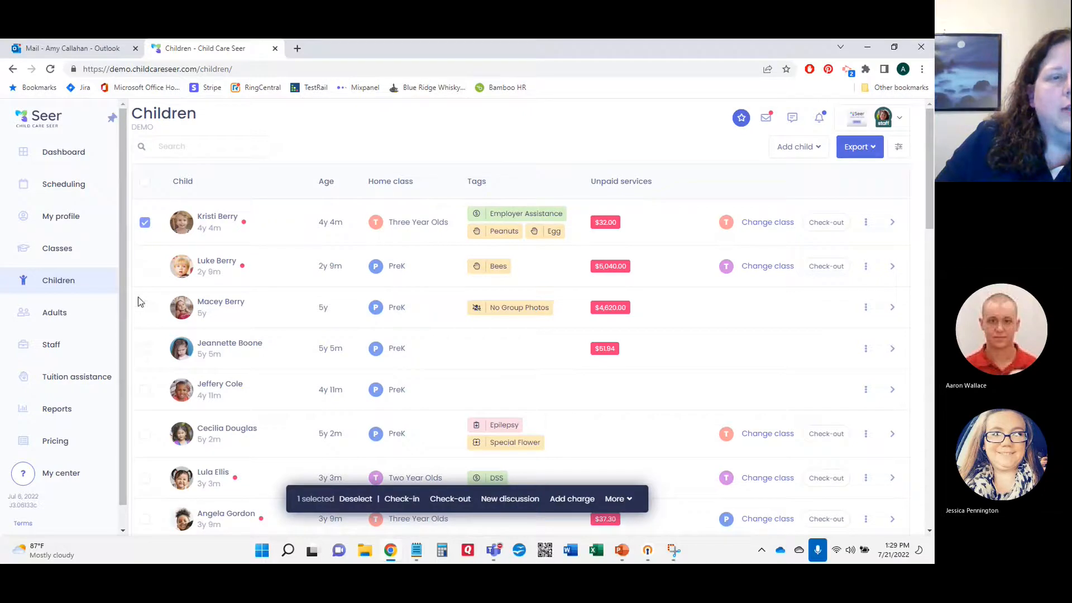
click(144, 310)
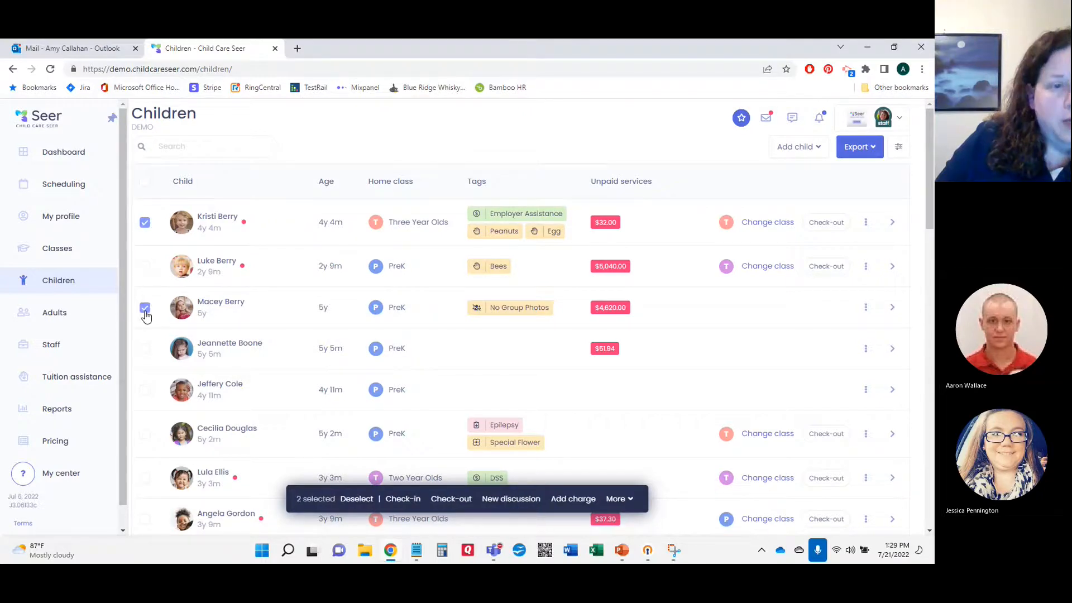
click(145, 352)
click(145, 390)
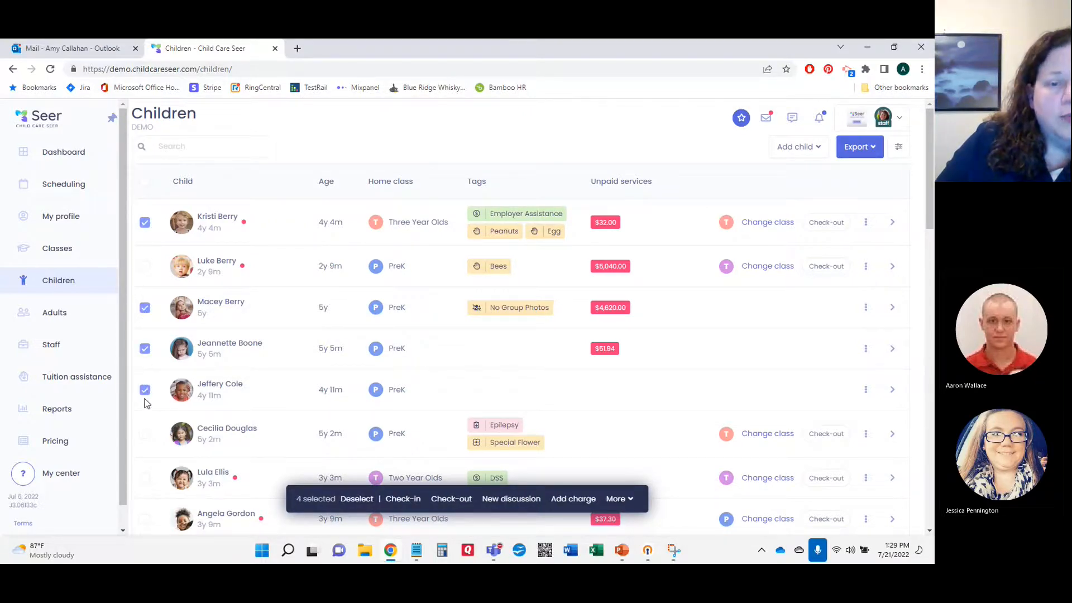
Step: Apply a $7.00 tuition assistance adjustment dated Jul 21, 2022 to the selected children
click(627, 502)
click(618, 480)
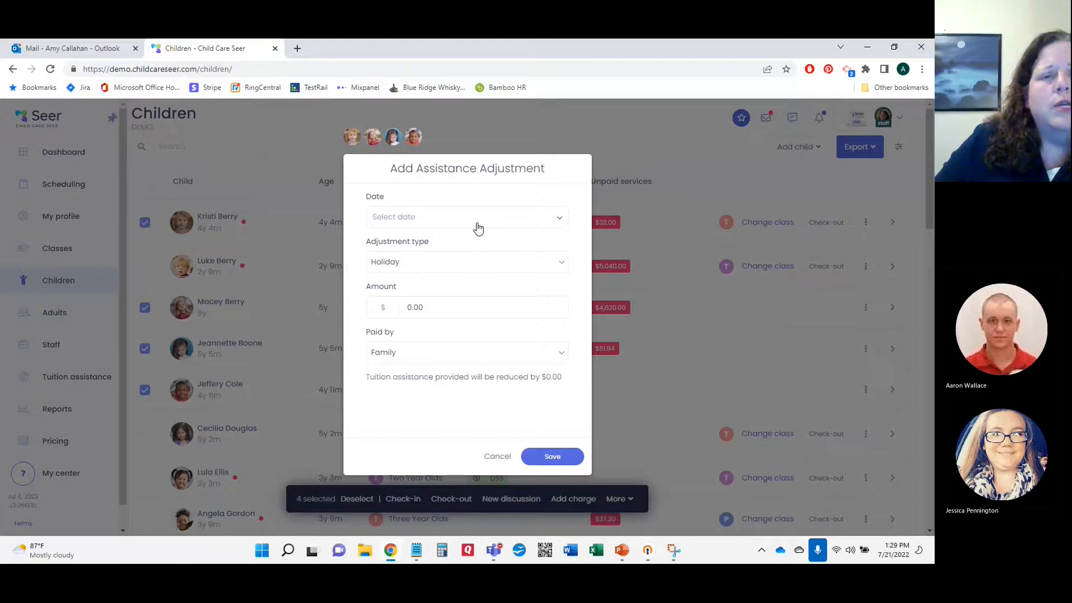
click(446, 220)
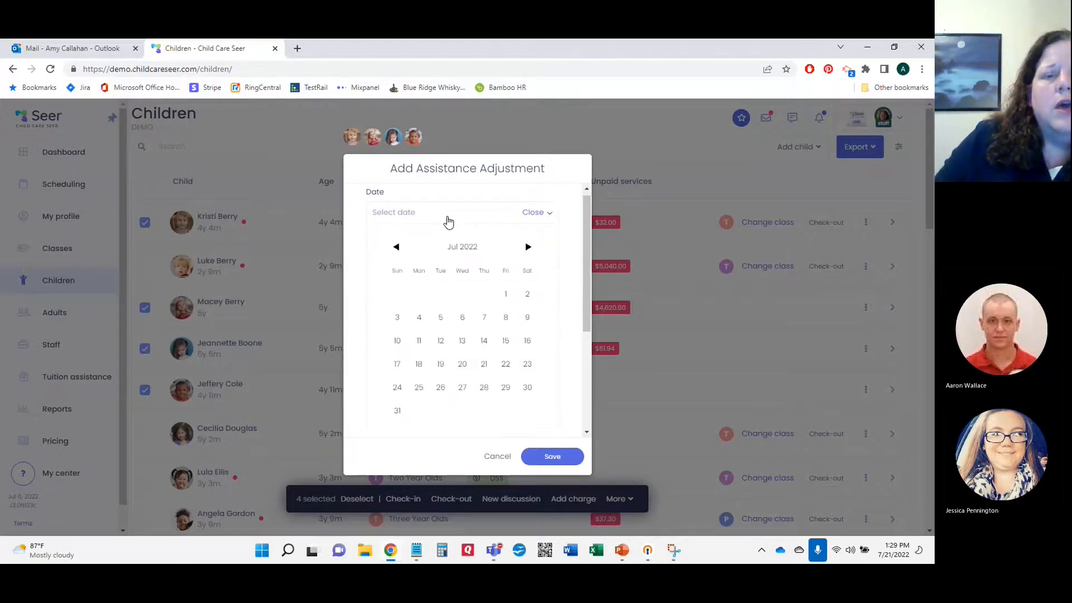
click(484, 364)
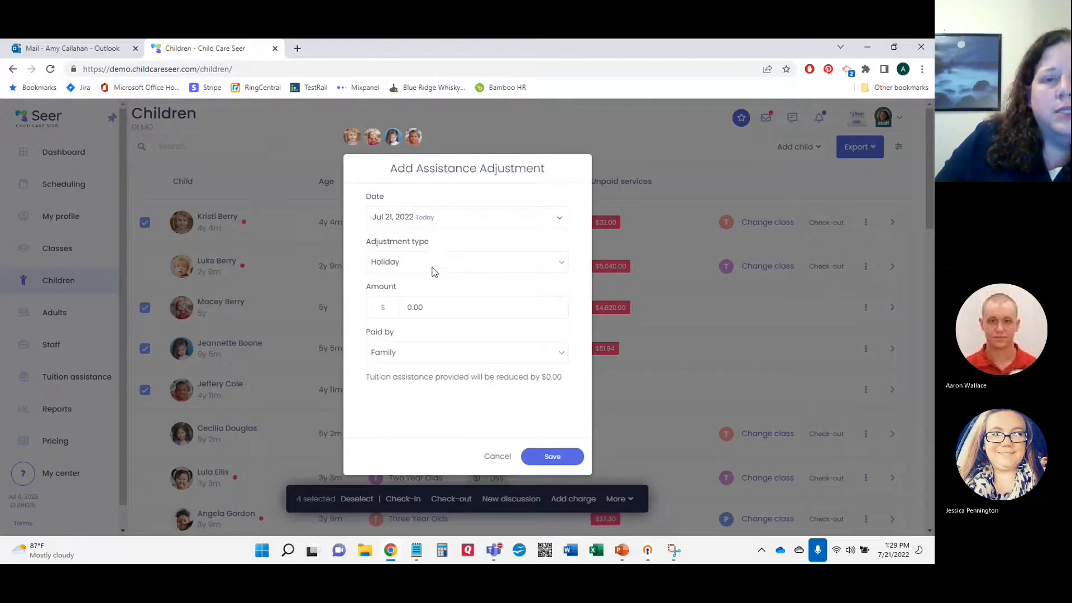
click(425, 308)
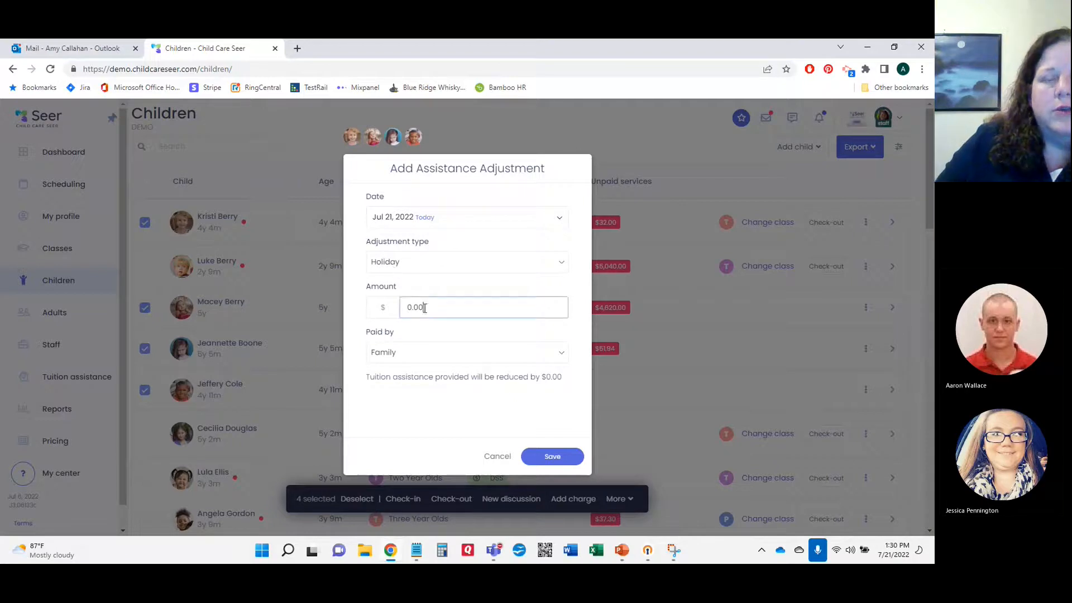
text(7)
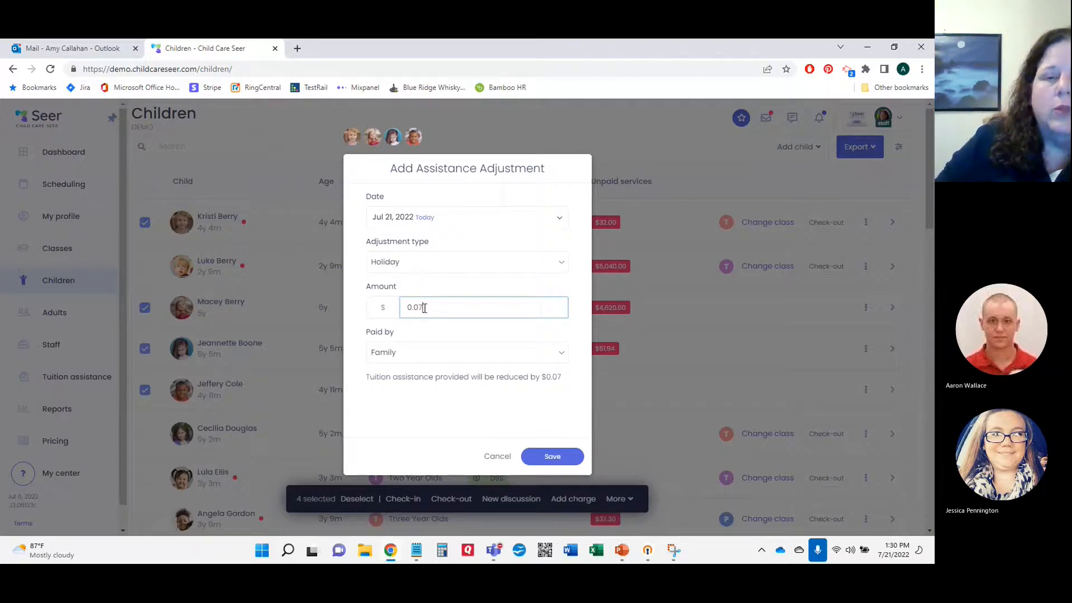
text(.00)
click(550, 458)
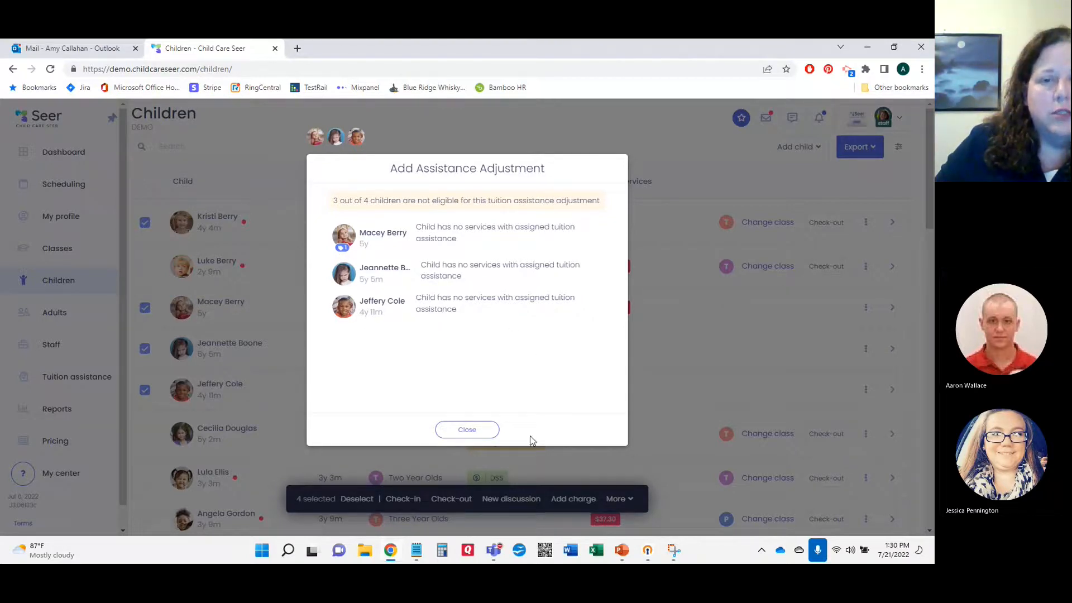
click(467, 429)
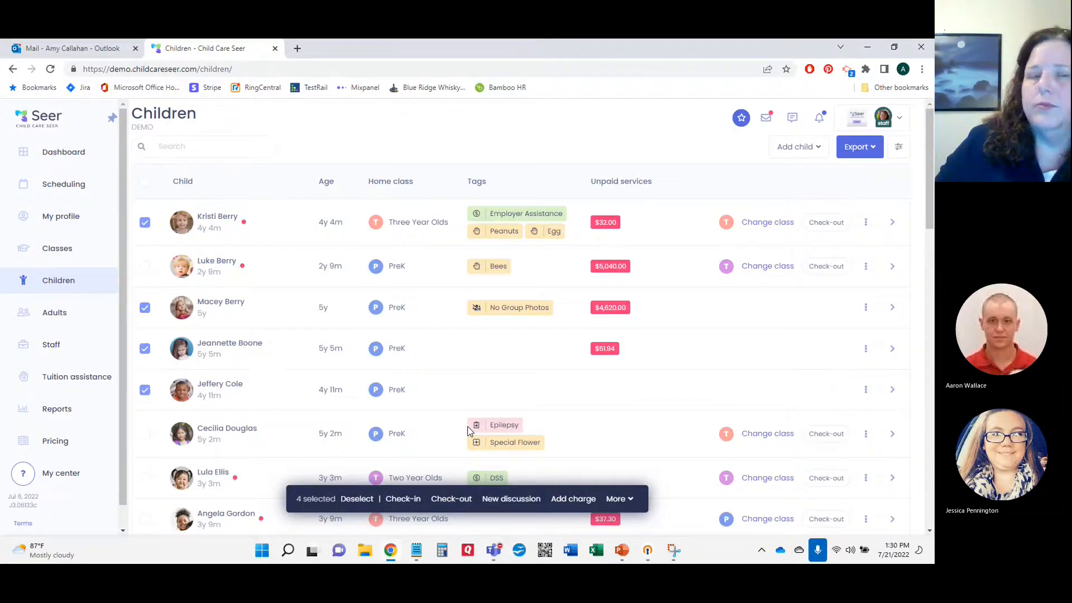
Step: Clear all child selections with the header checkbox and open the first child's profile
click(147, 184)
click(146, 183)
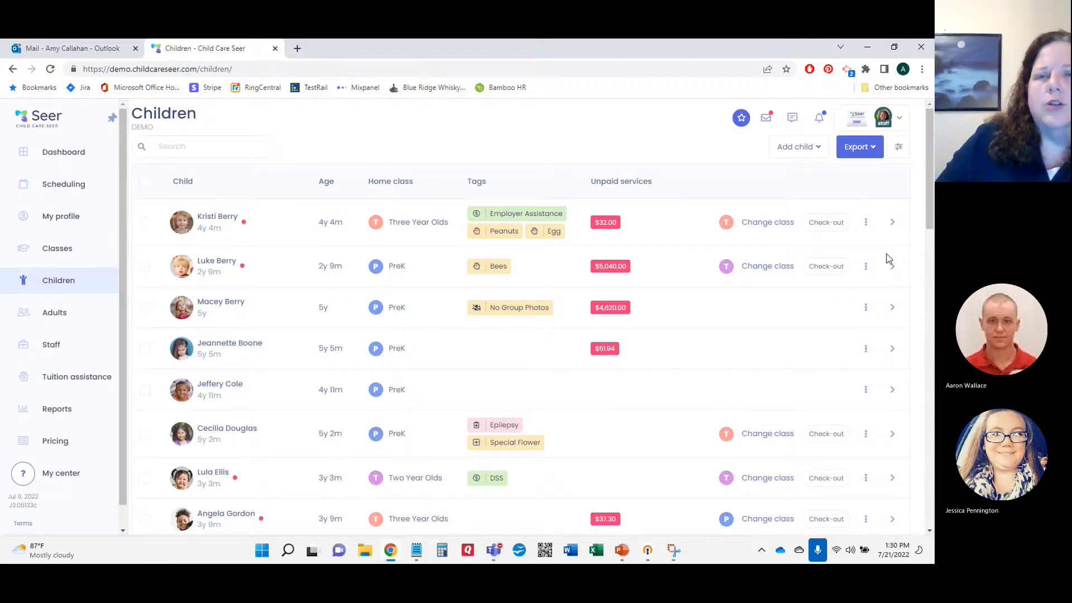
click(184, 222)
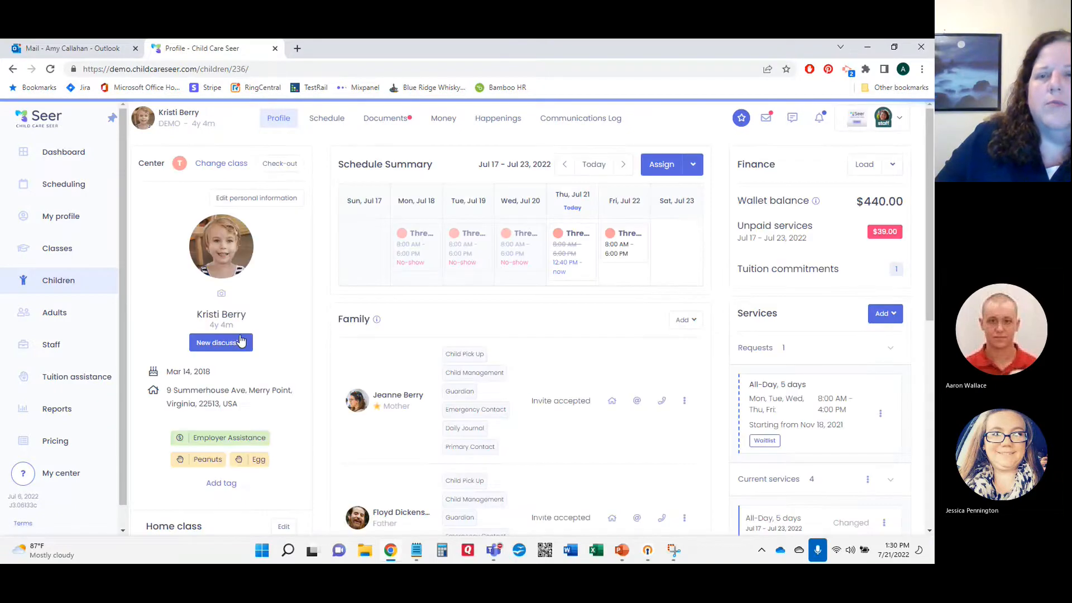
Step: Start a Custom charge named 'Supply Fee' for 50.00 on the child's services
click(892, 317)
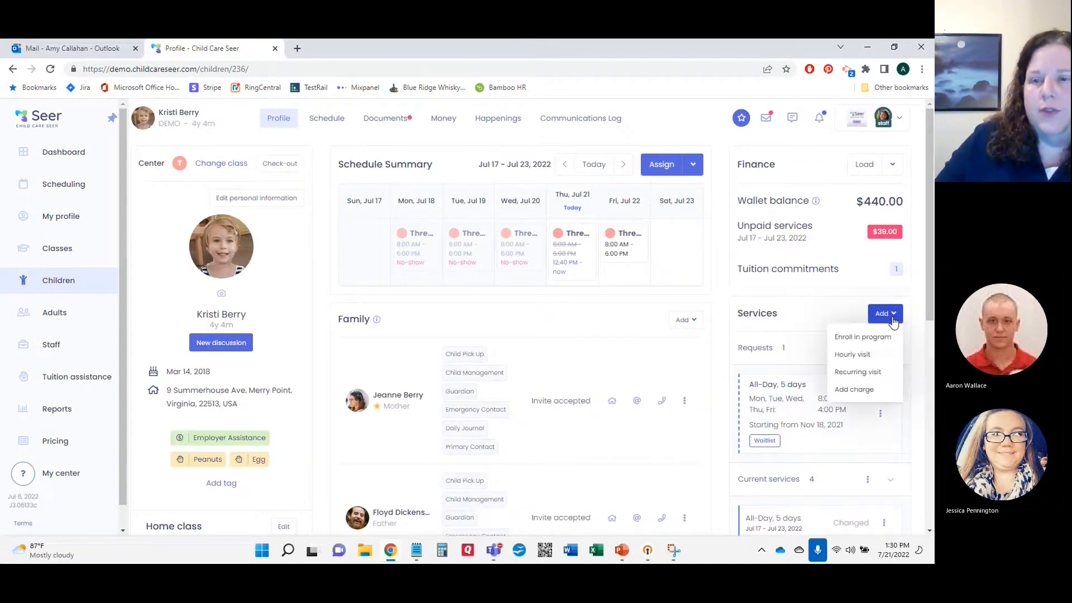
click(862, 389)
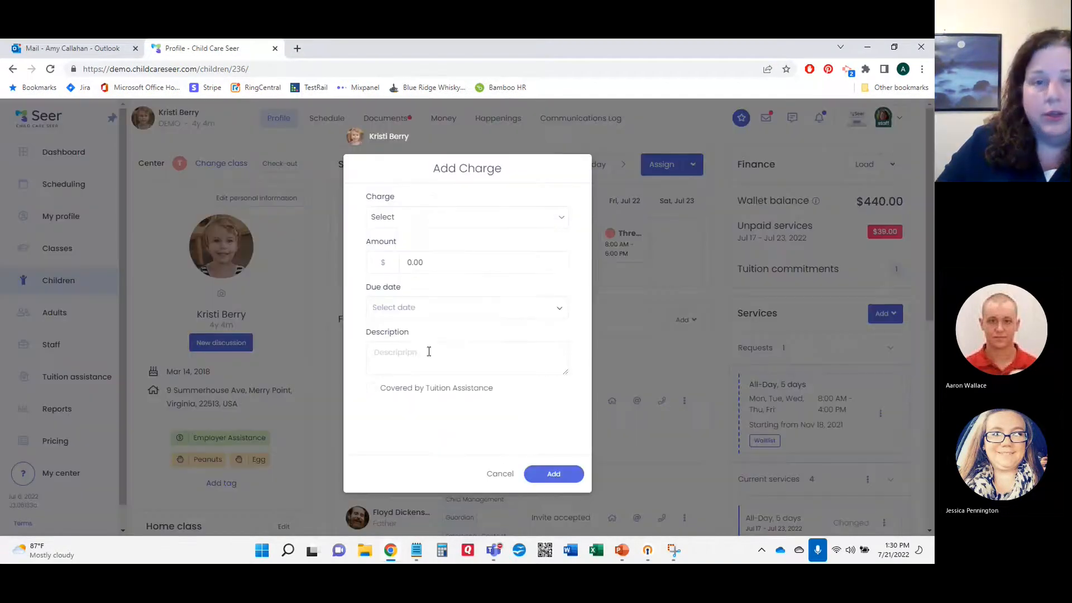
click(416, 221)
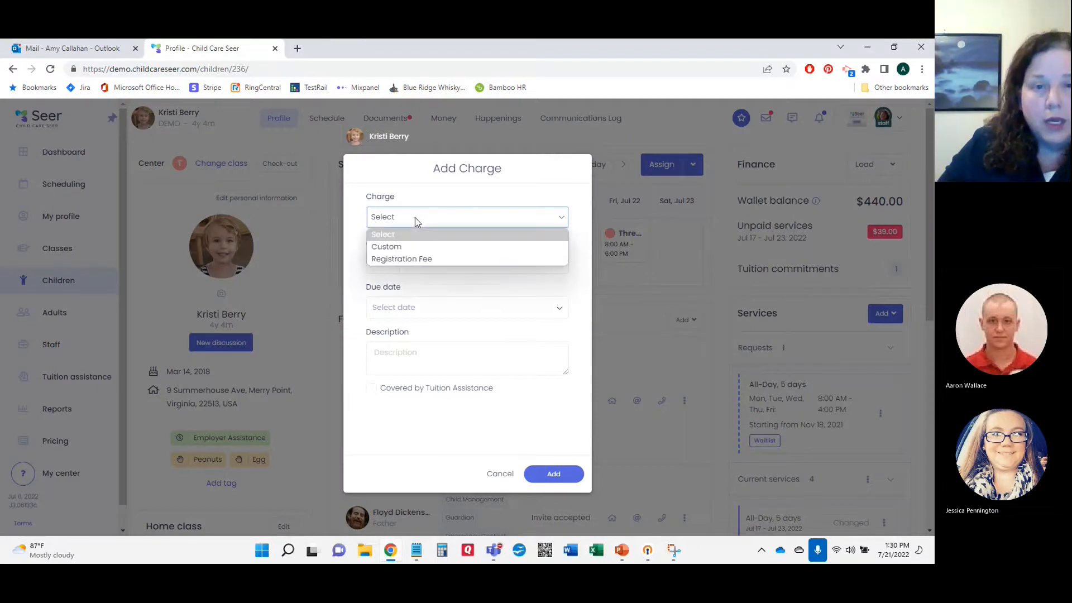
click(391, 246)
click(428, 262)
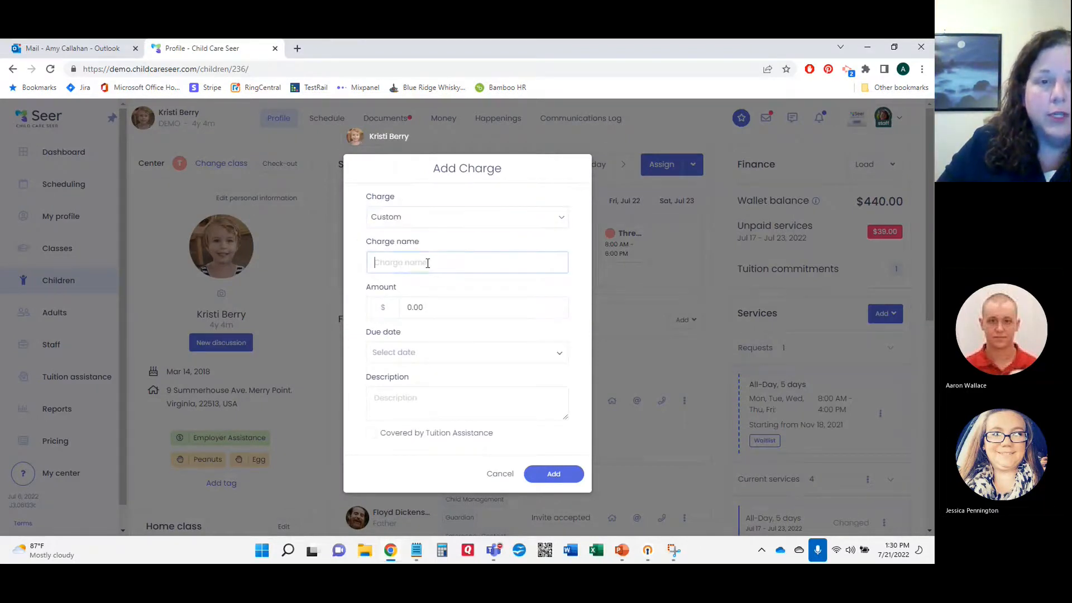
text(Supply Fee)
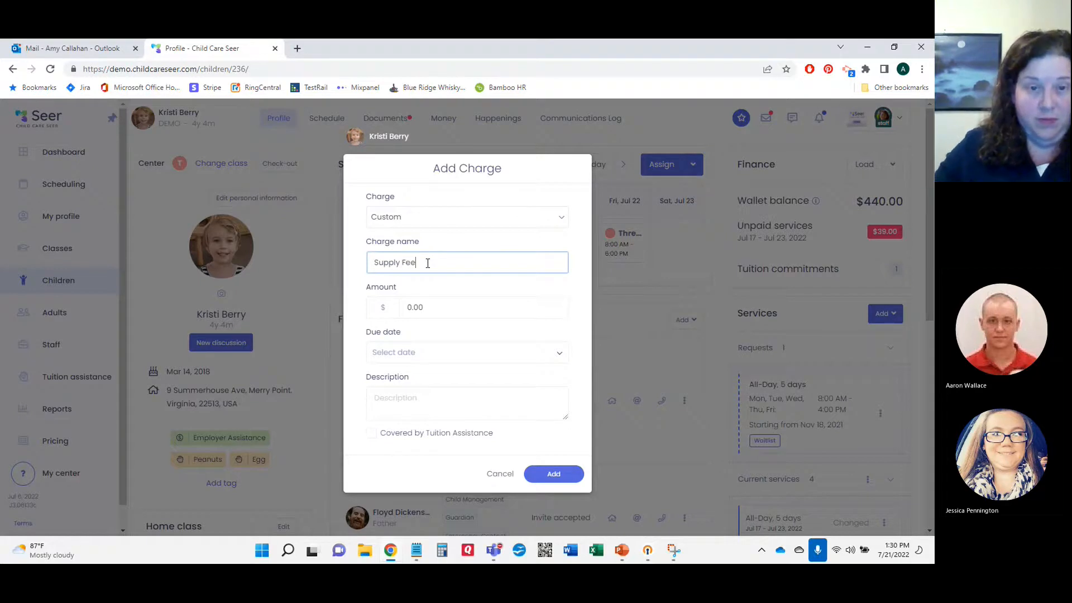
click(439, 306)
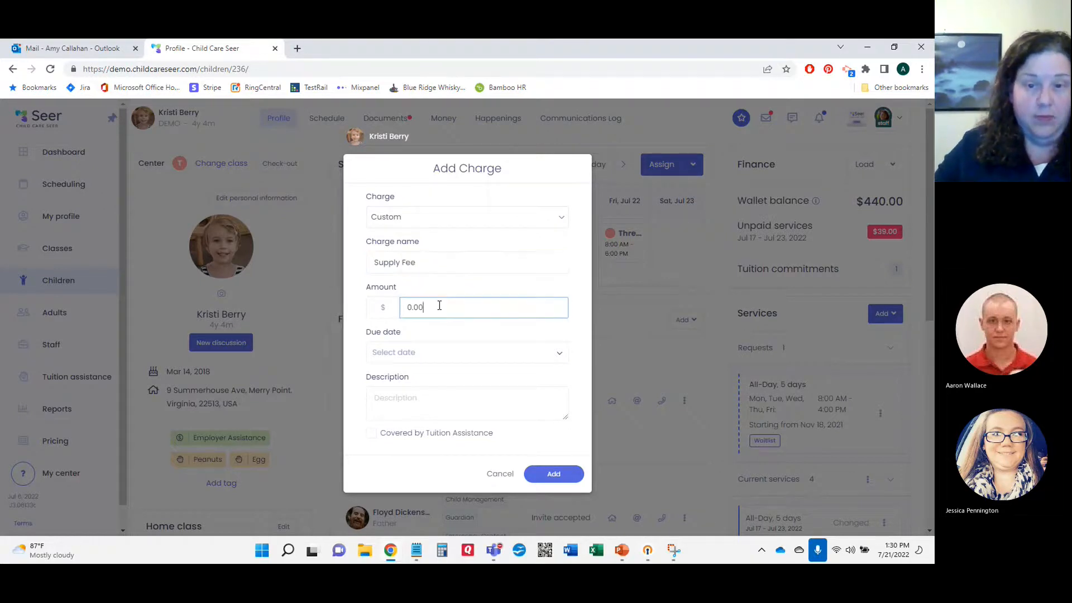
text(50.00)
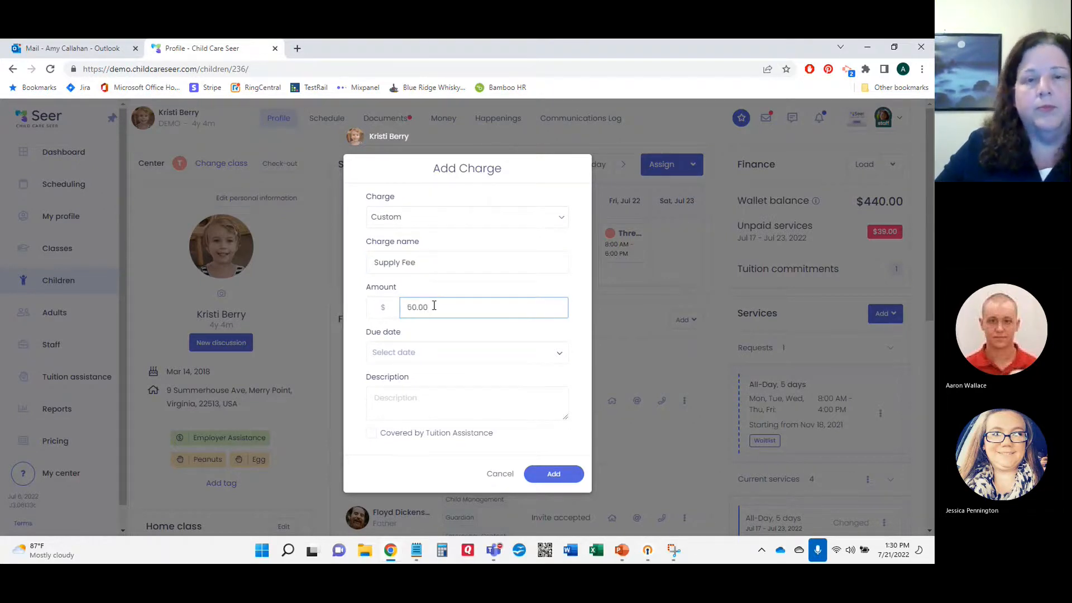
Step: Set the charge's due date to Jul 22, 2022, leave tuition assistance off, and save
click(423, 360)
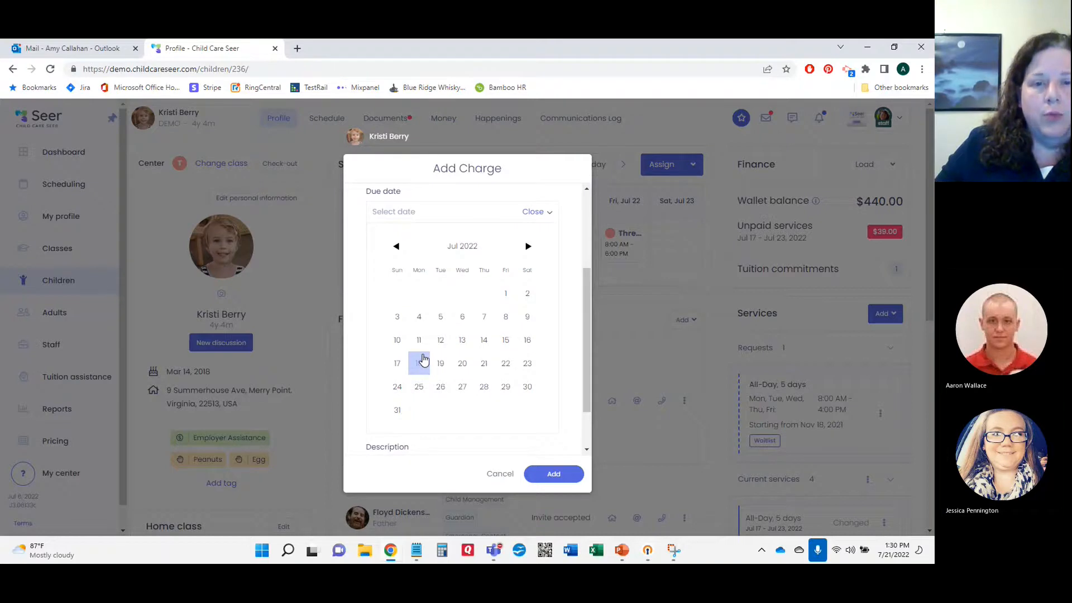
click(505, 364)
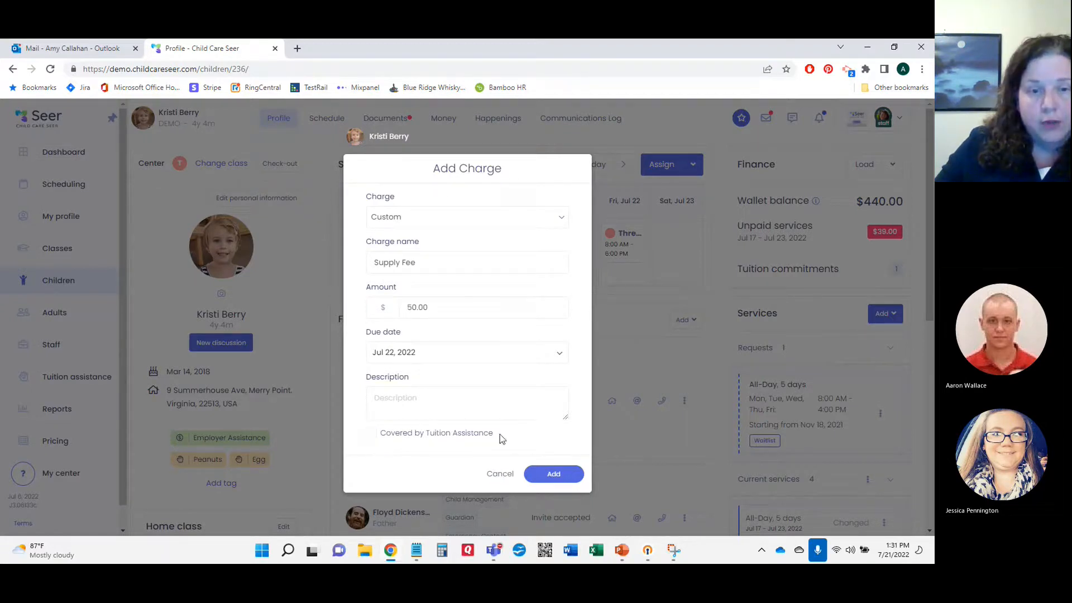
click(371, 432)
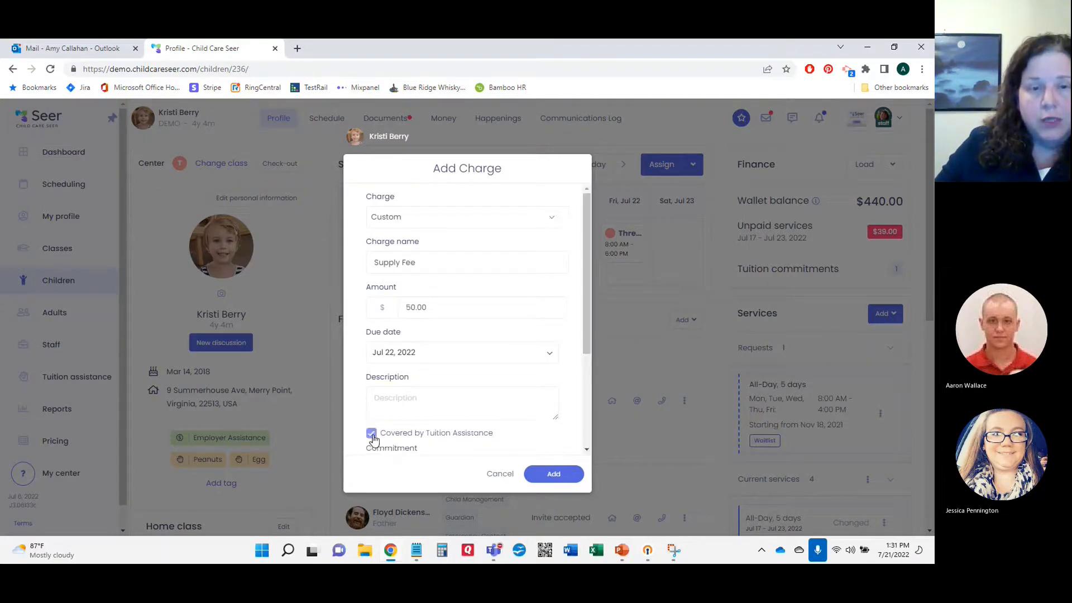
scroll(446, 406, down, 3)
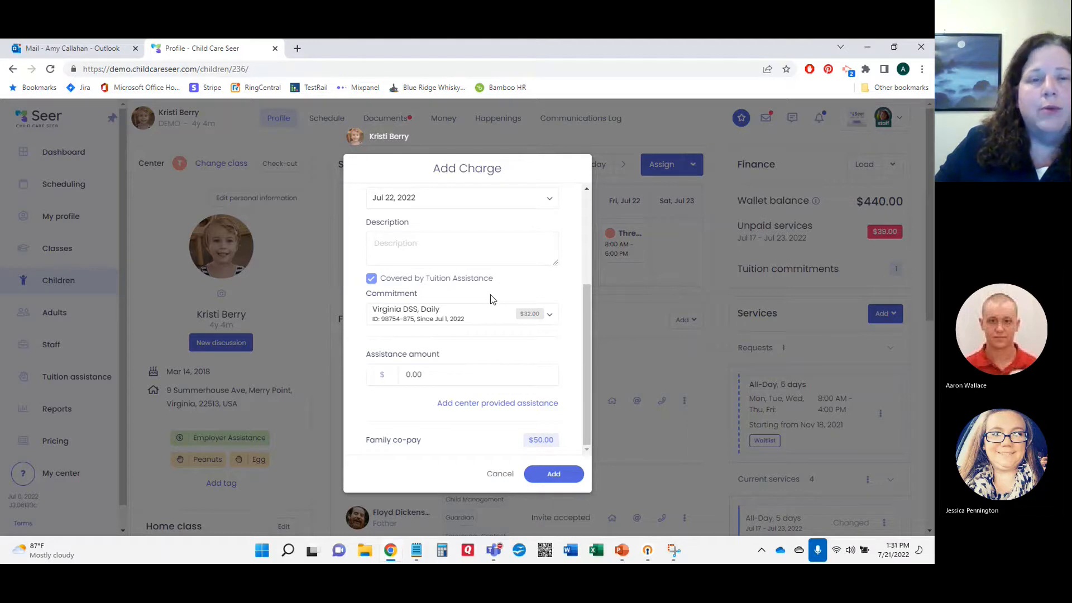
click(371, 279)
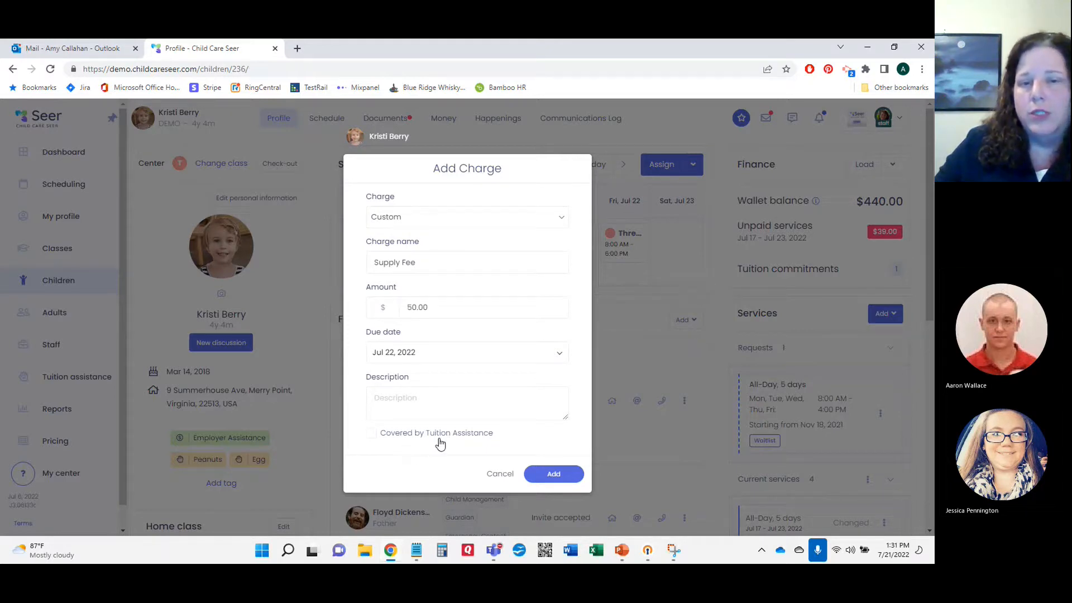
click(563, 473)
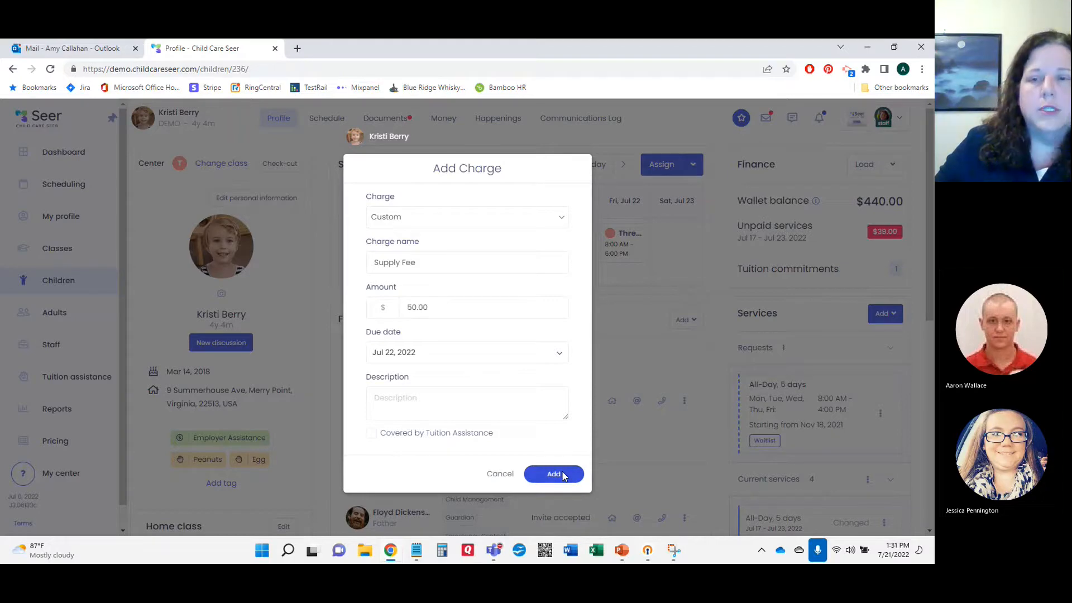
scroll(750, 389, down, 4)
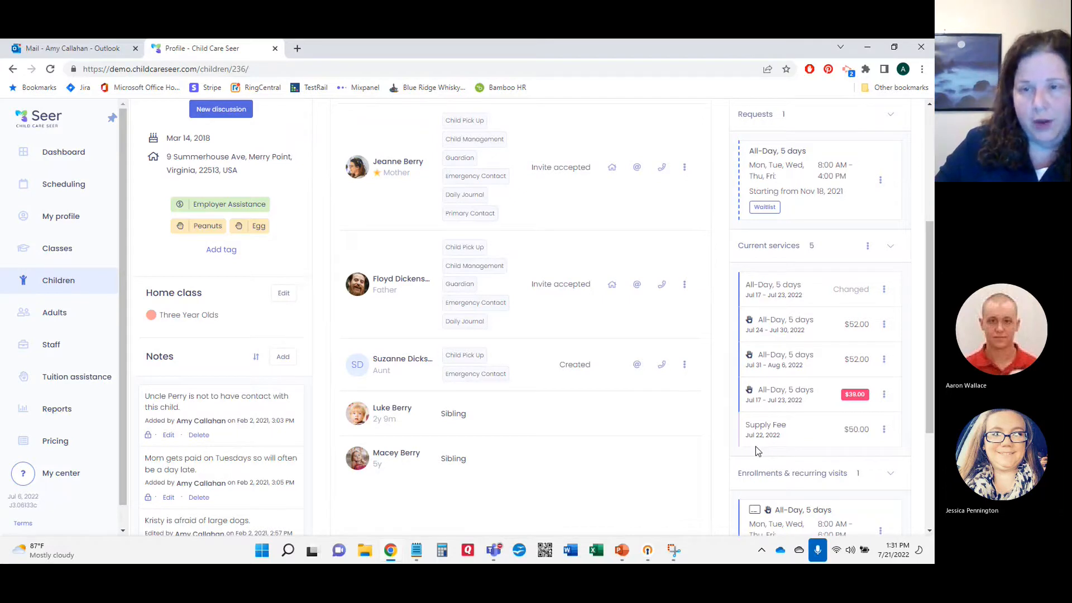
Step: Add $25.00 of tuition assistance to the Supply Fee charge
click(884, 430)
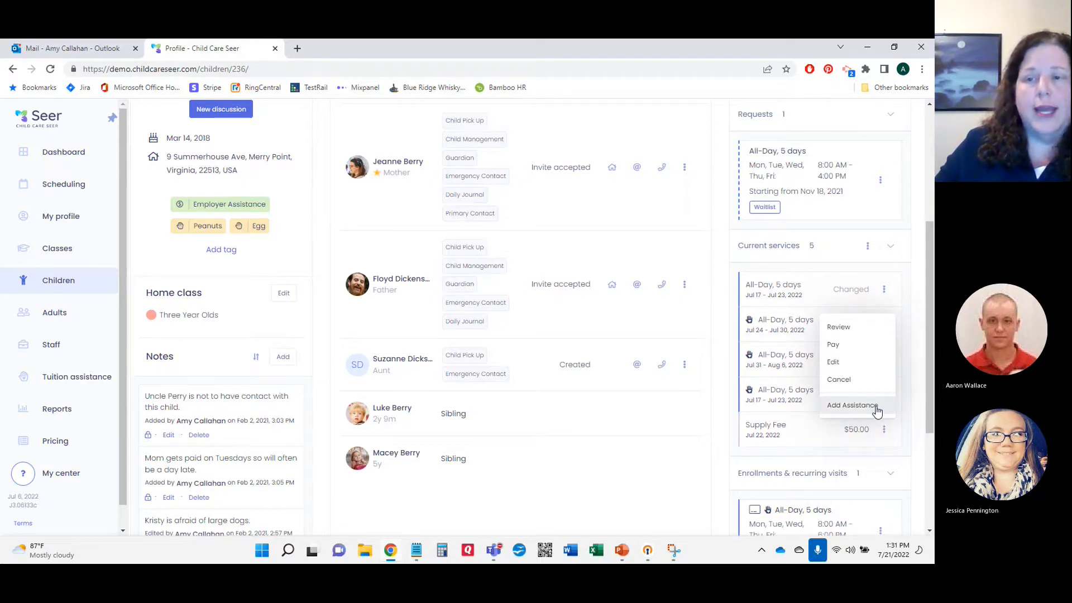
click(876, 409)
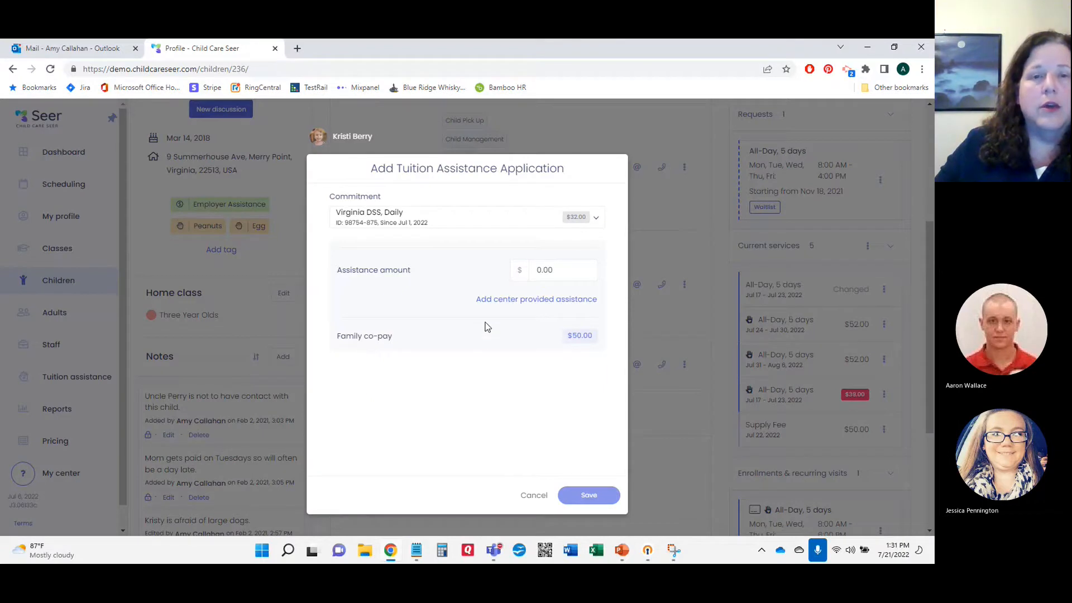
click(553, 270)
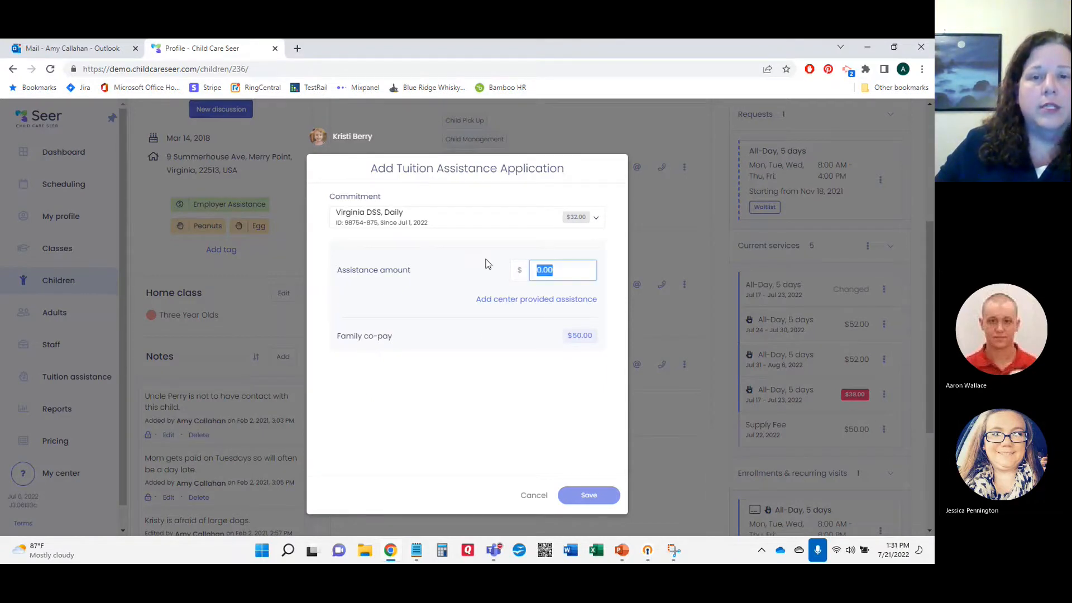
text(25.00)
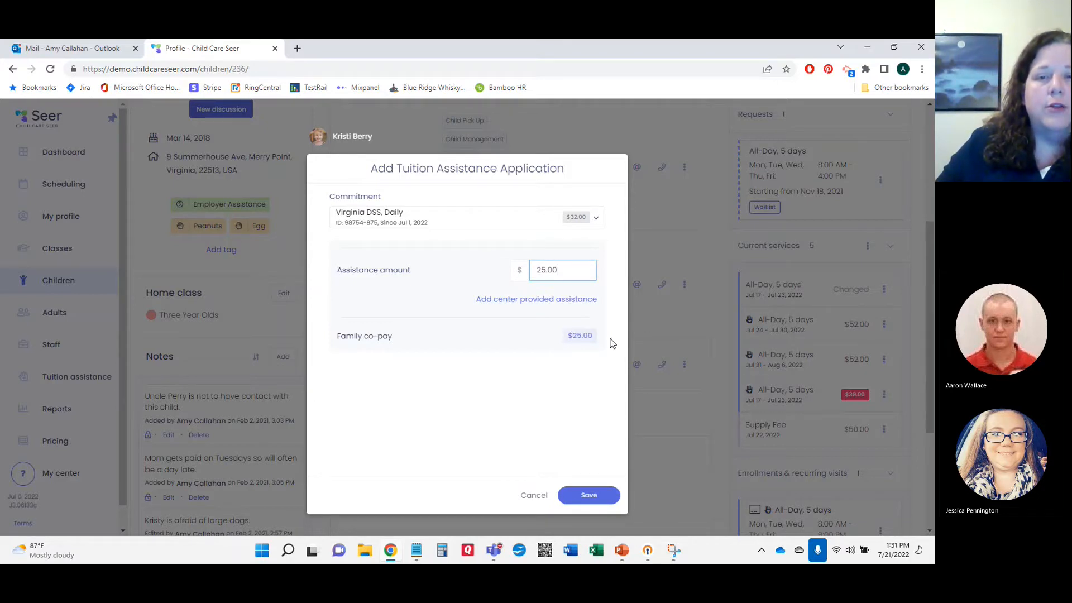
click(592, 497)
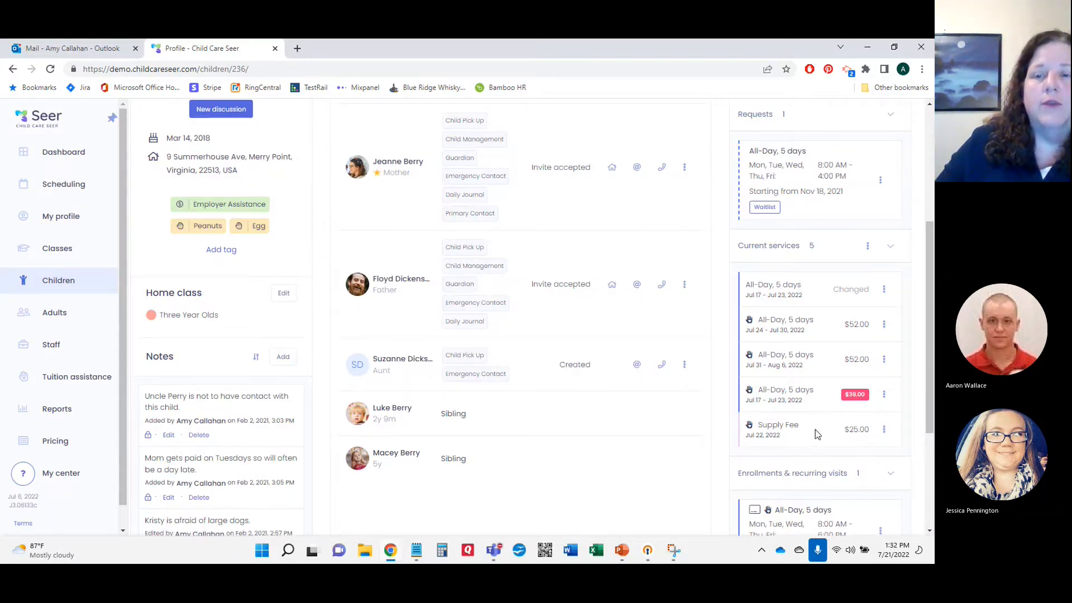
scroll(728, 413, up, 4)
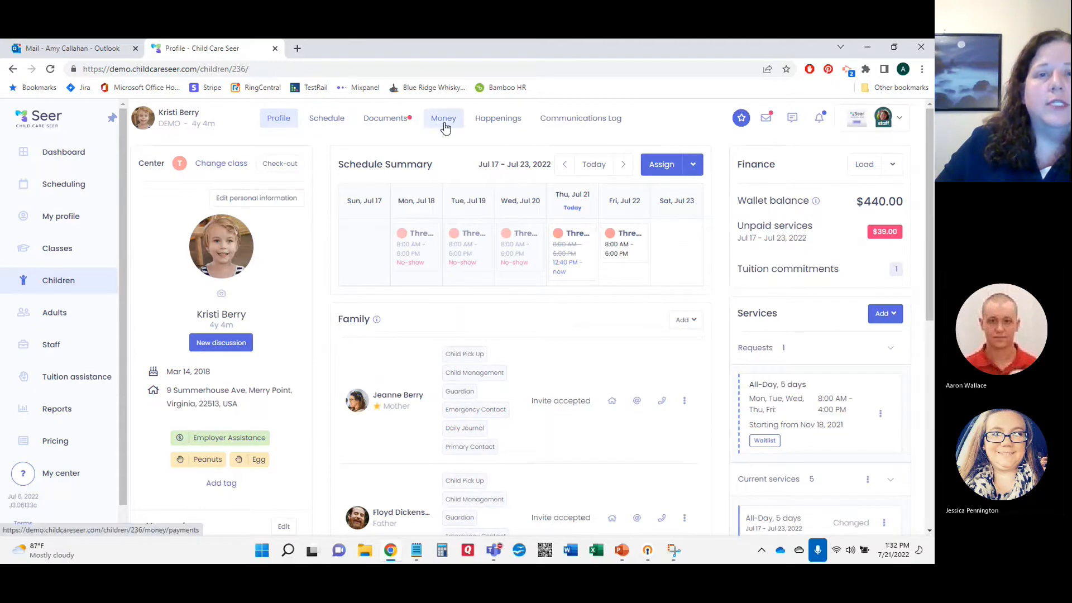
Step: Check the Supply Fee breakdown under Money > Services, then open Tuition assistance commitments
click(448, 125)
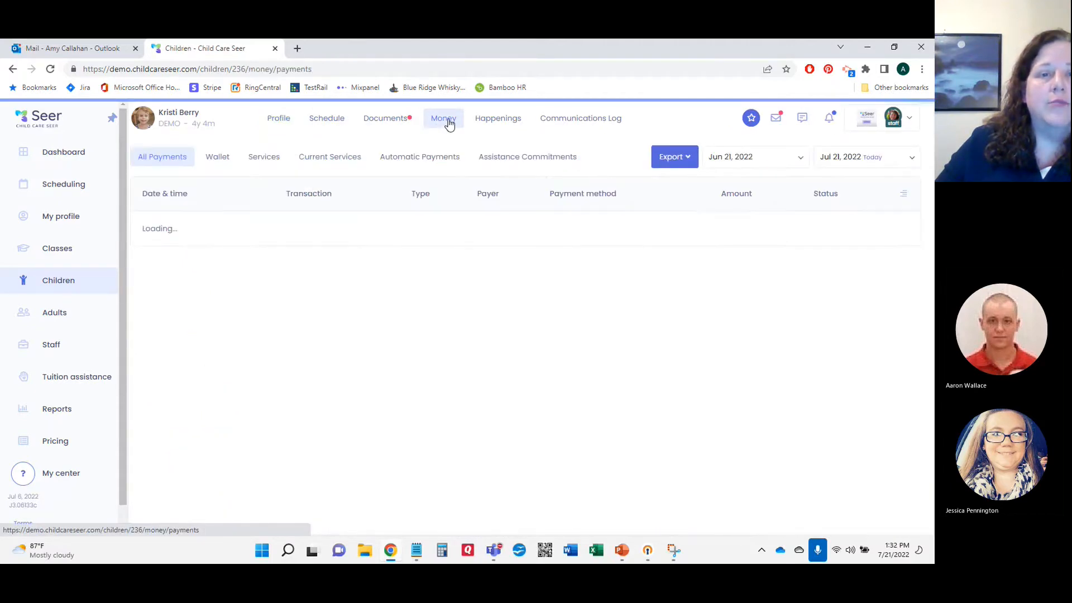
click(272, 159)
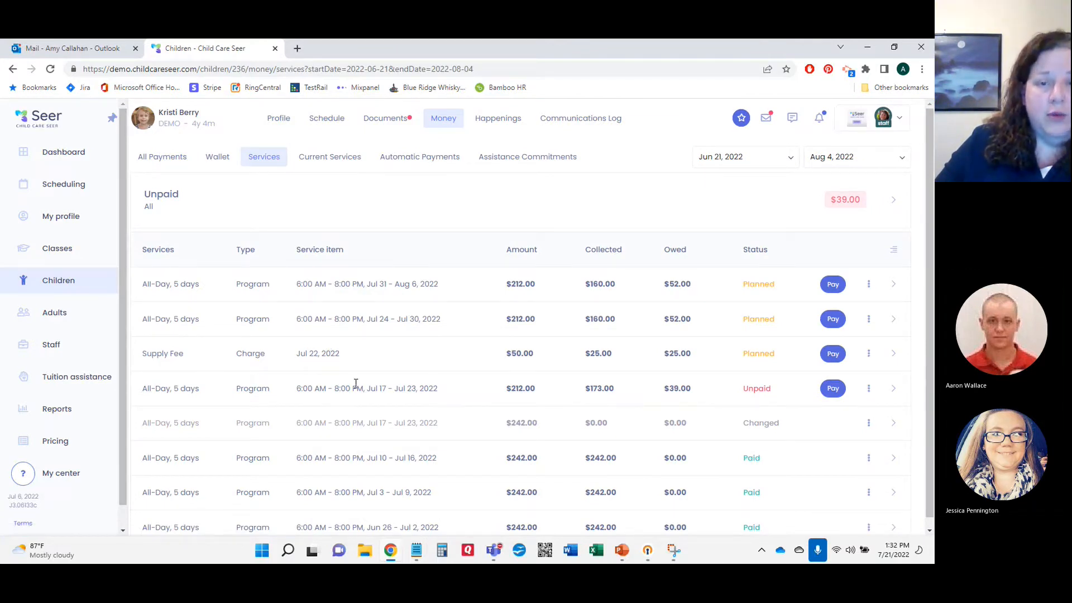
click(894, 355)
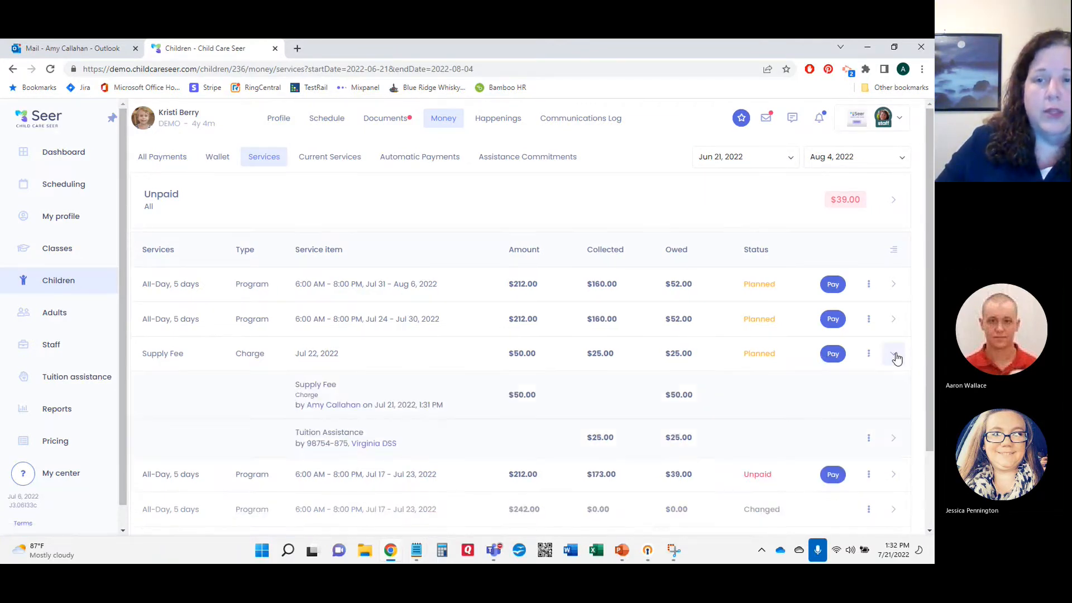
scroll(895, 356, down, 2)
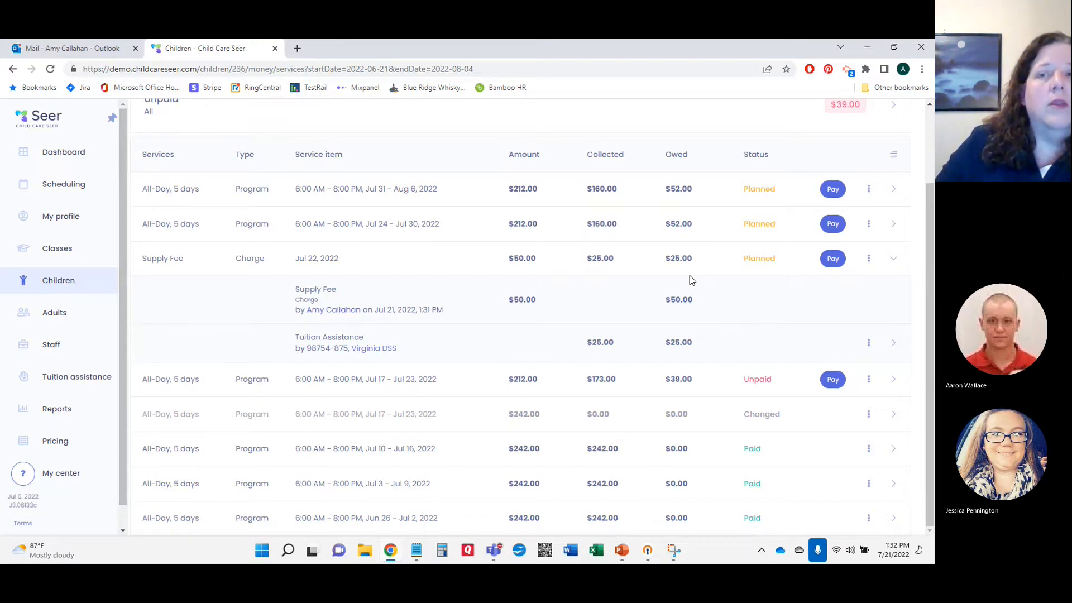
scroll(318, 284, up, 3)
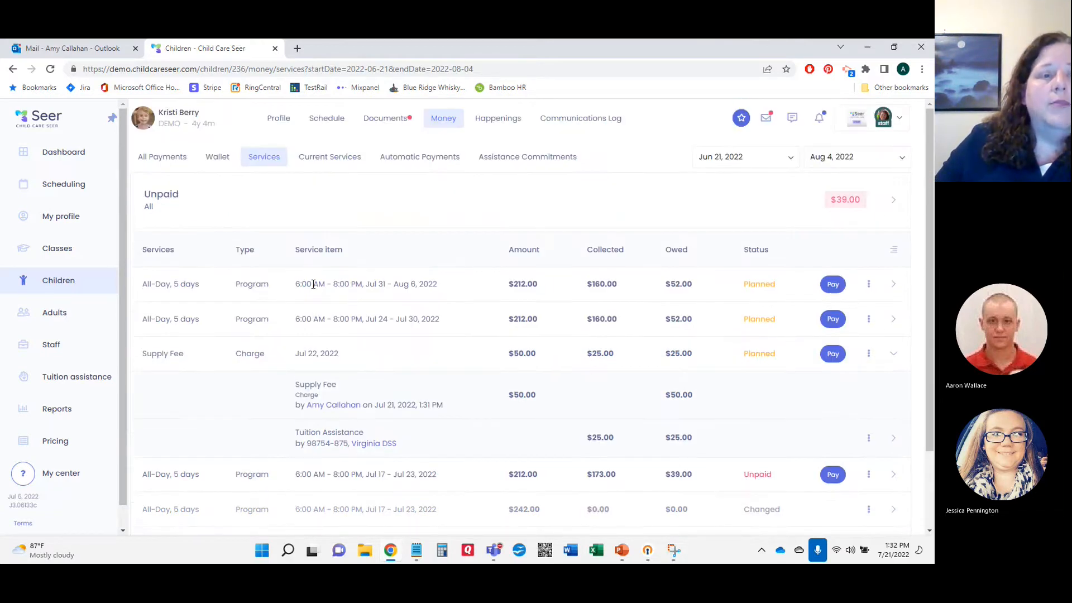
click(78, 376)
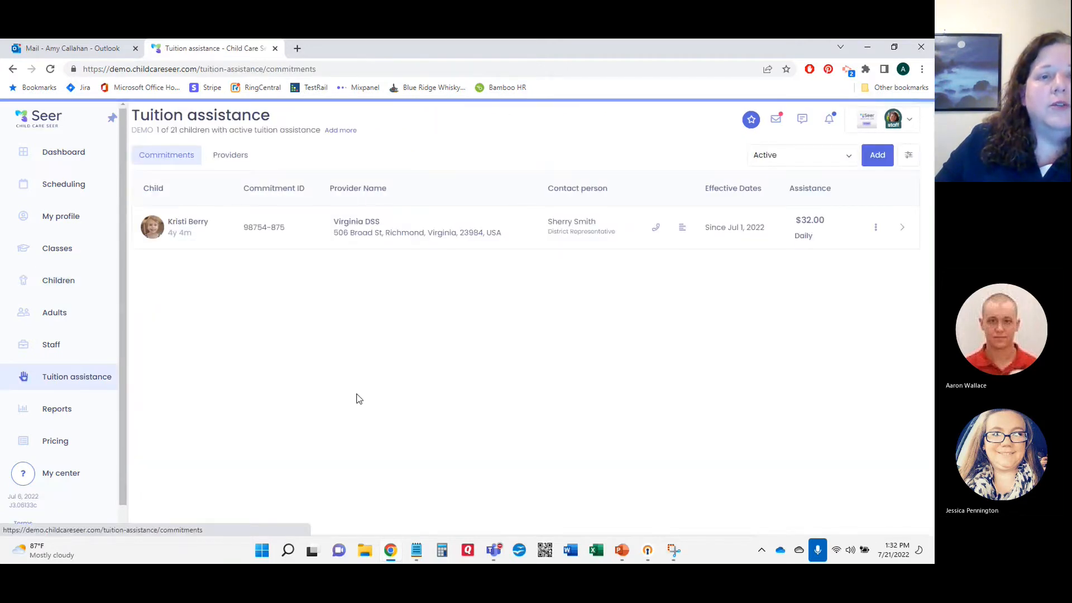